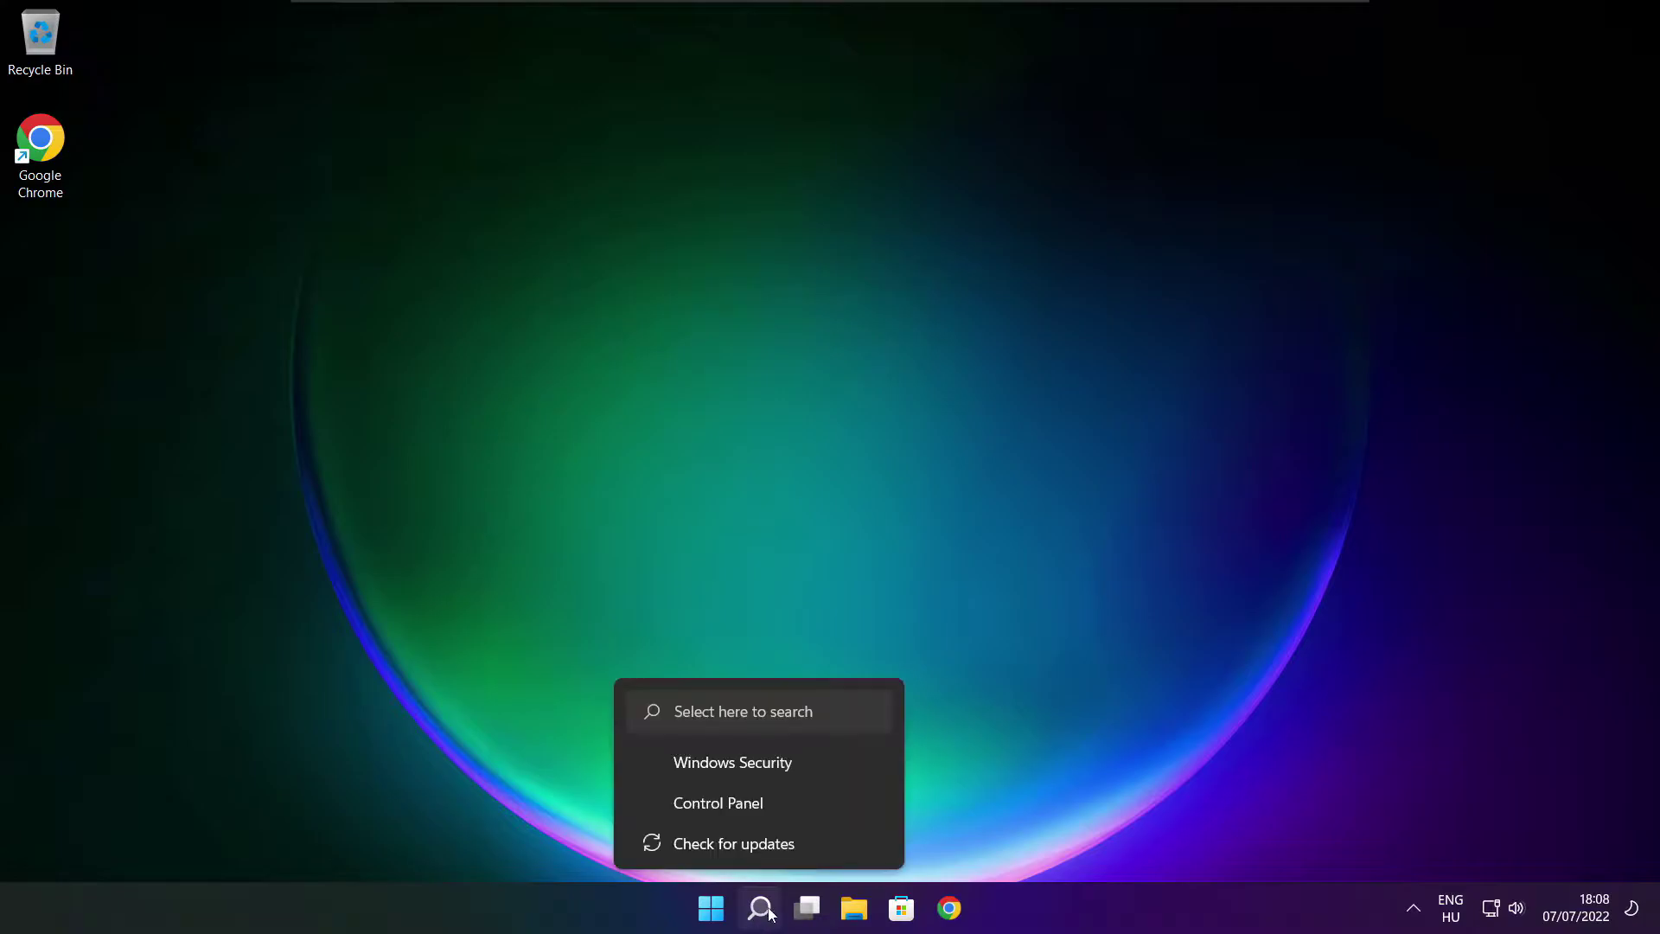
# Step: Search Windows for "device manager", open Device Manager and maximize its window
pyautogui.click(766, 919)
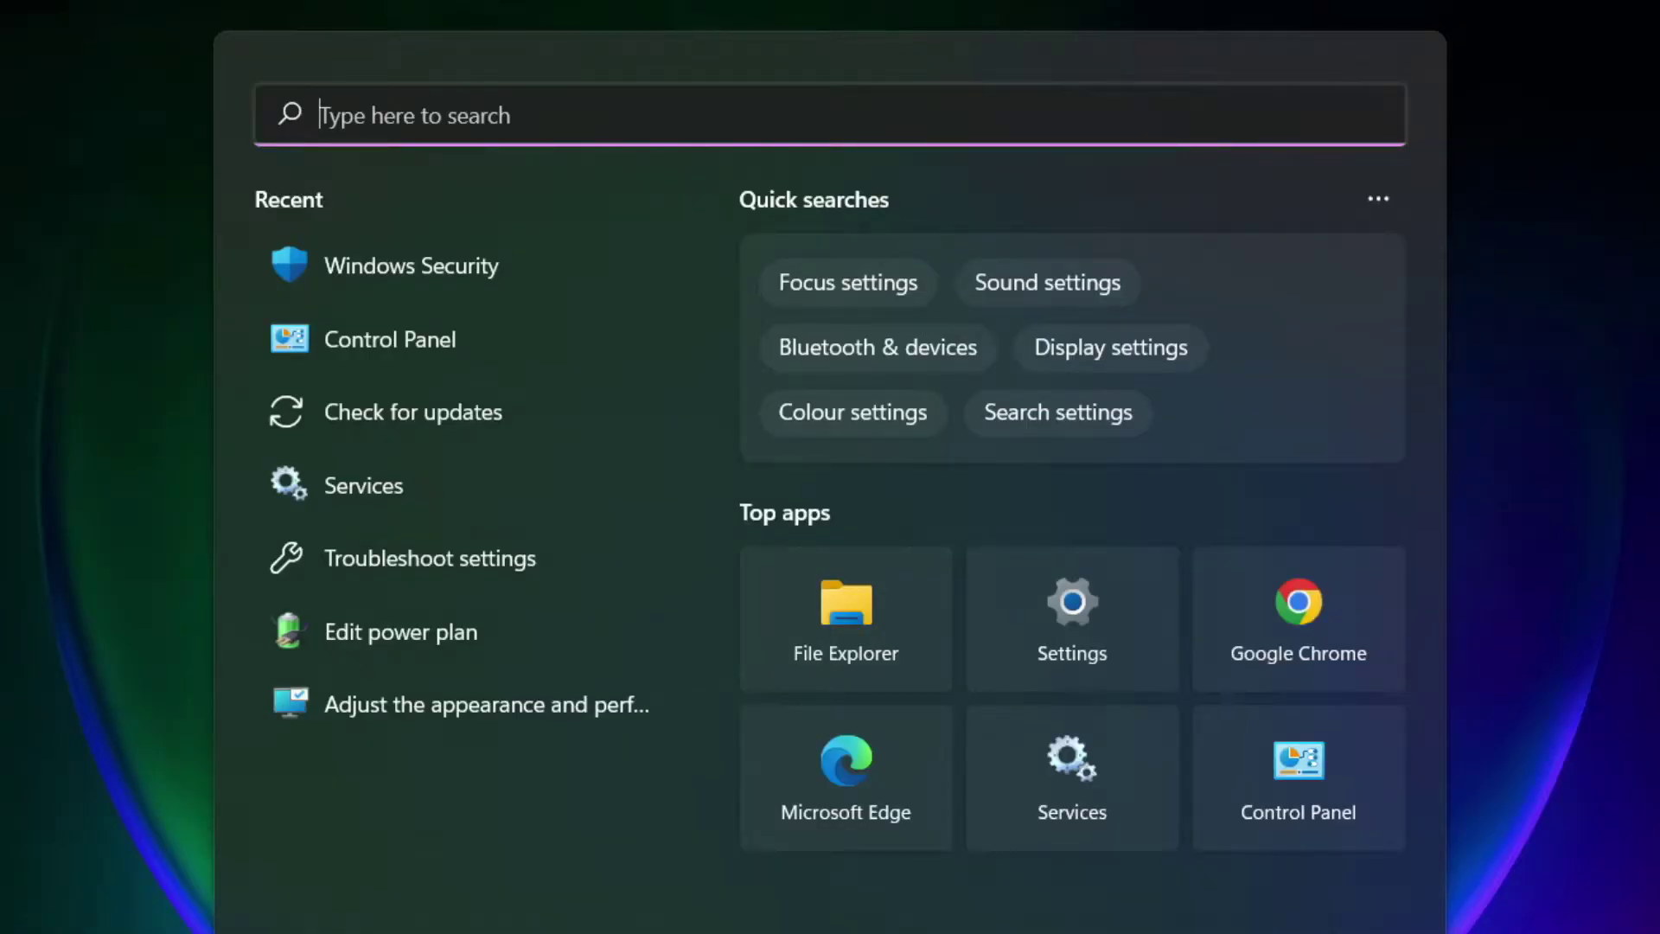
pyautogui.write('device m')
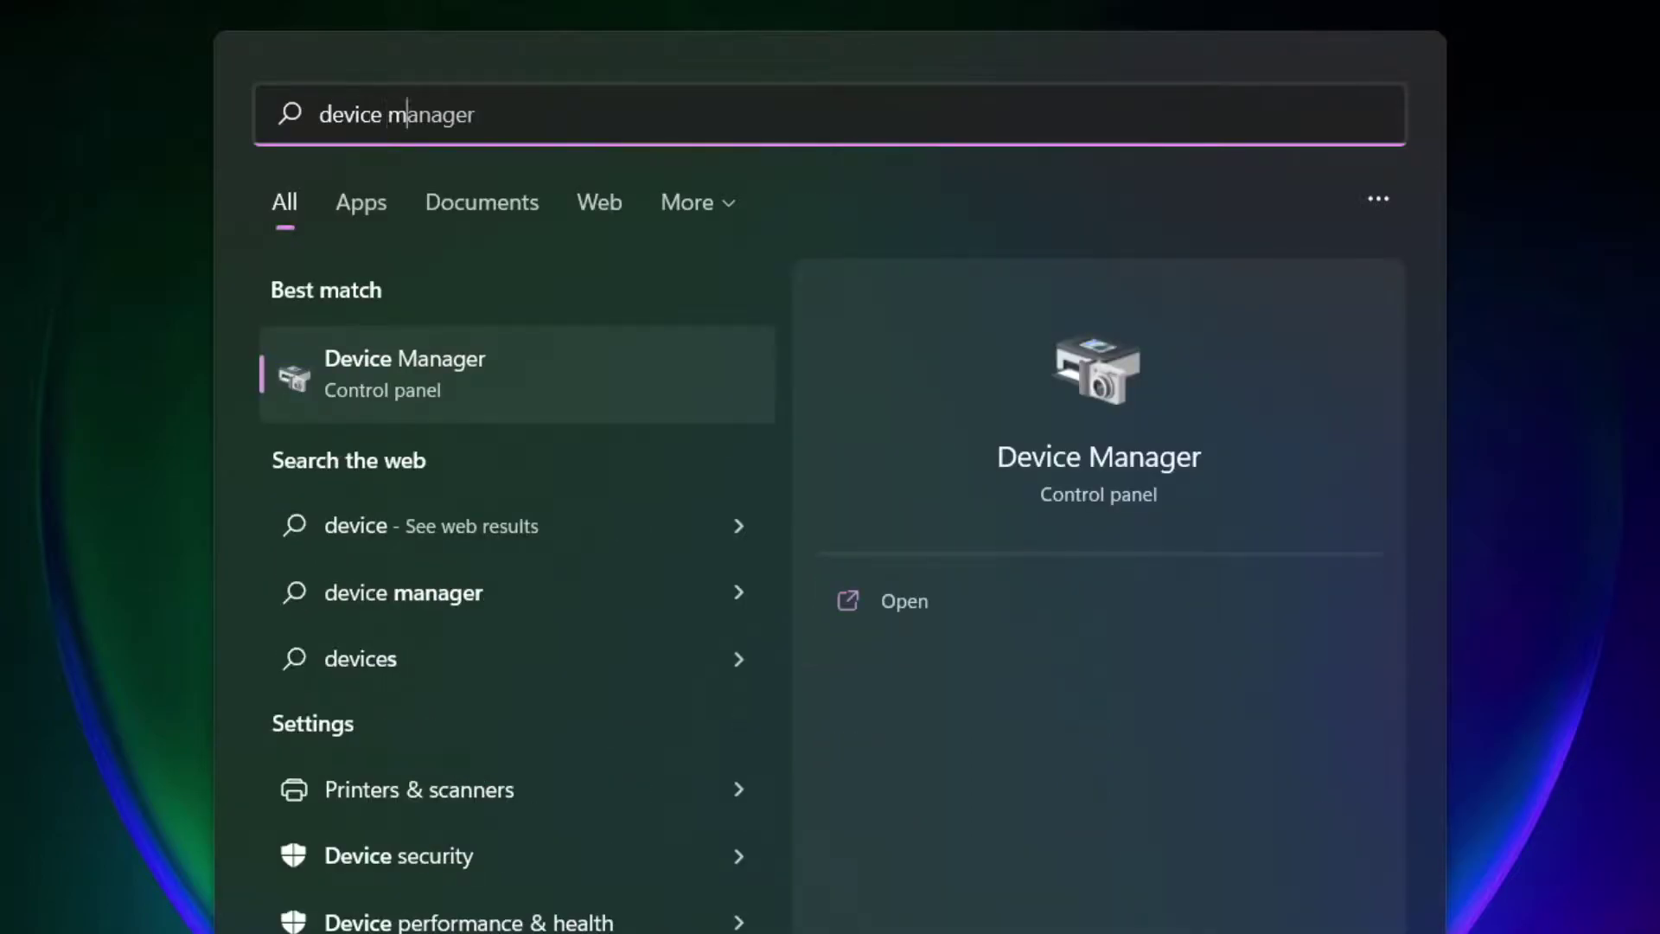
pyautogui.write('anag')
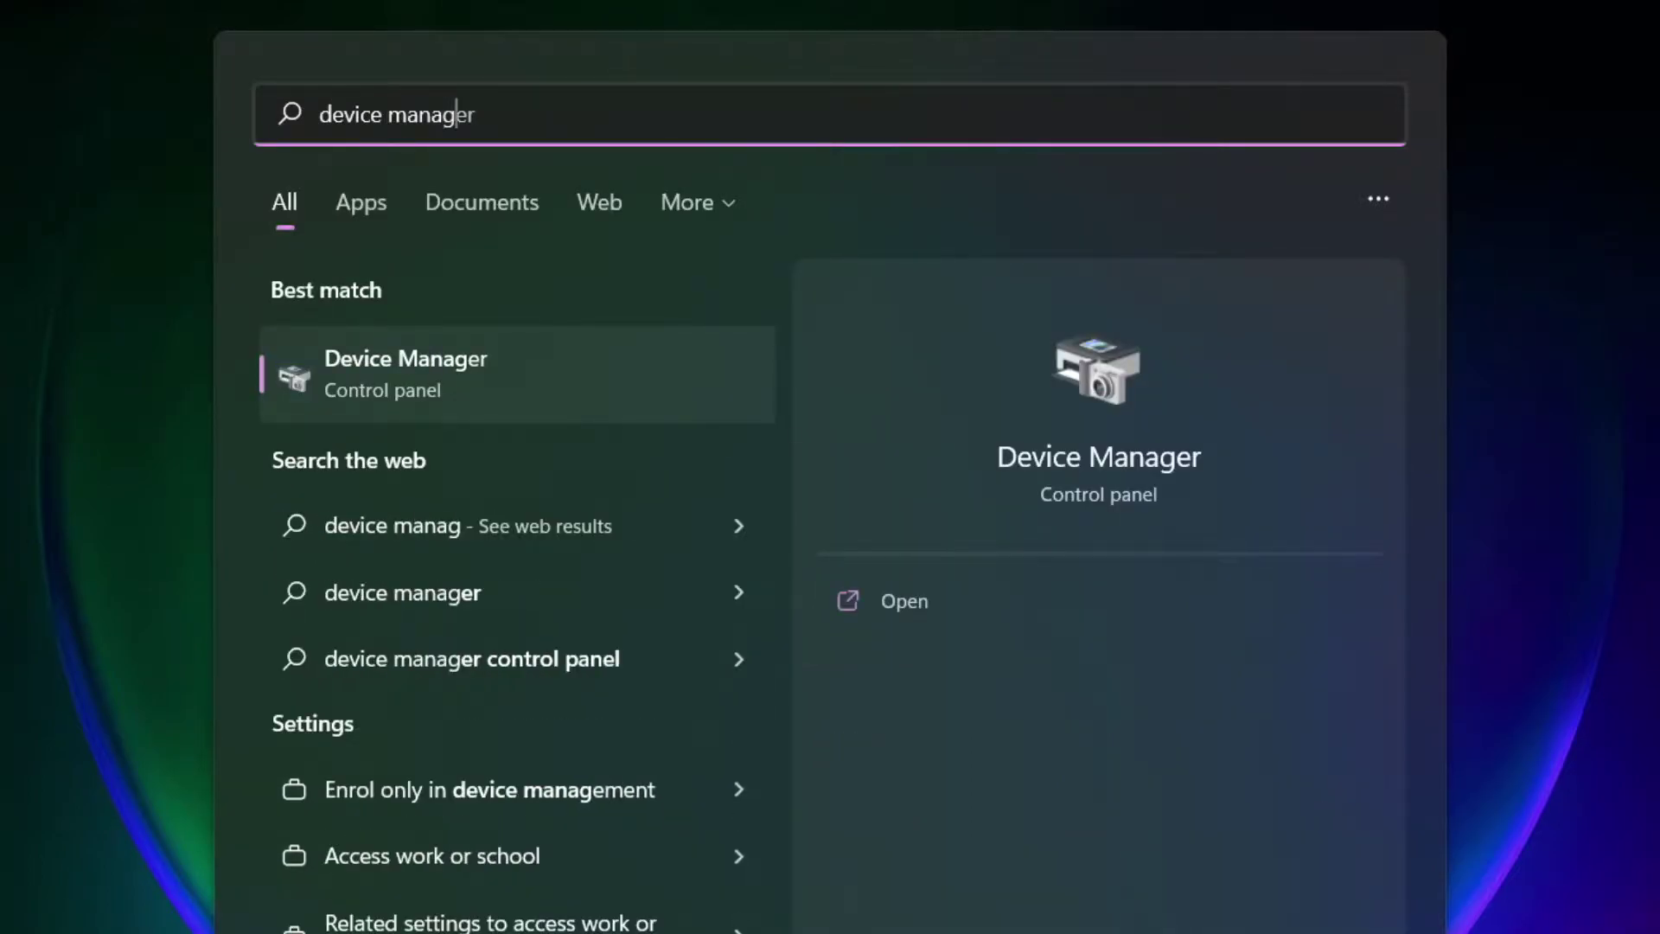
pyautogui.write('er')
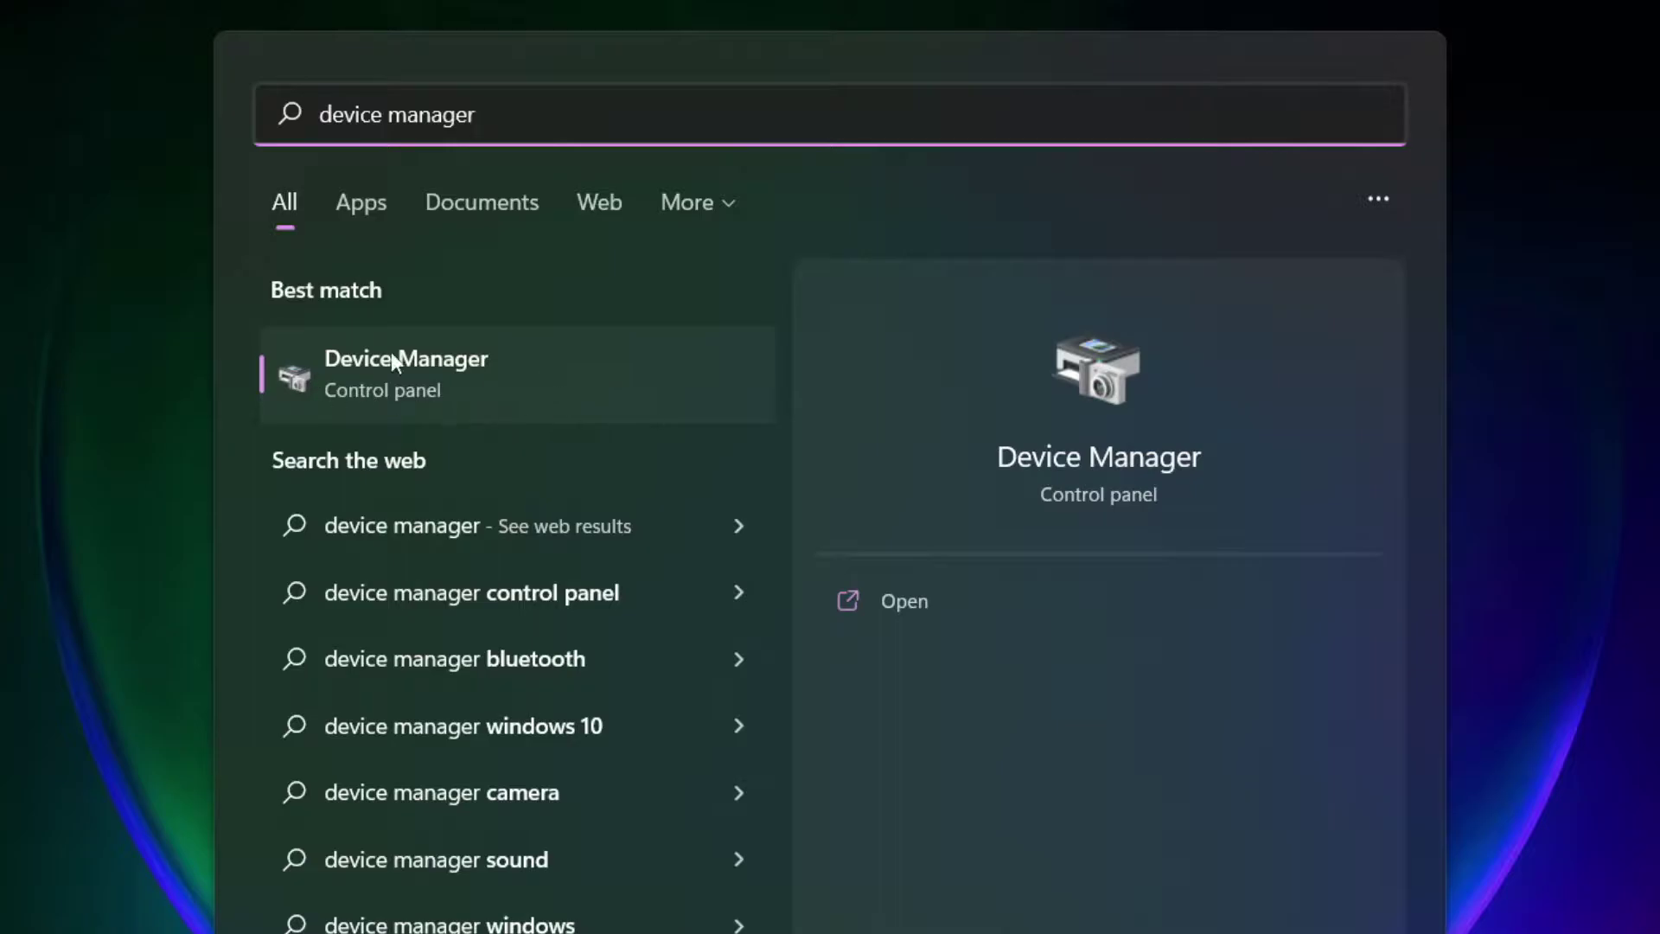
pyautogui.click(611, 393)
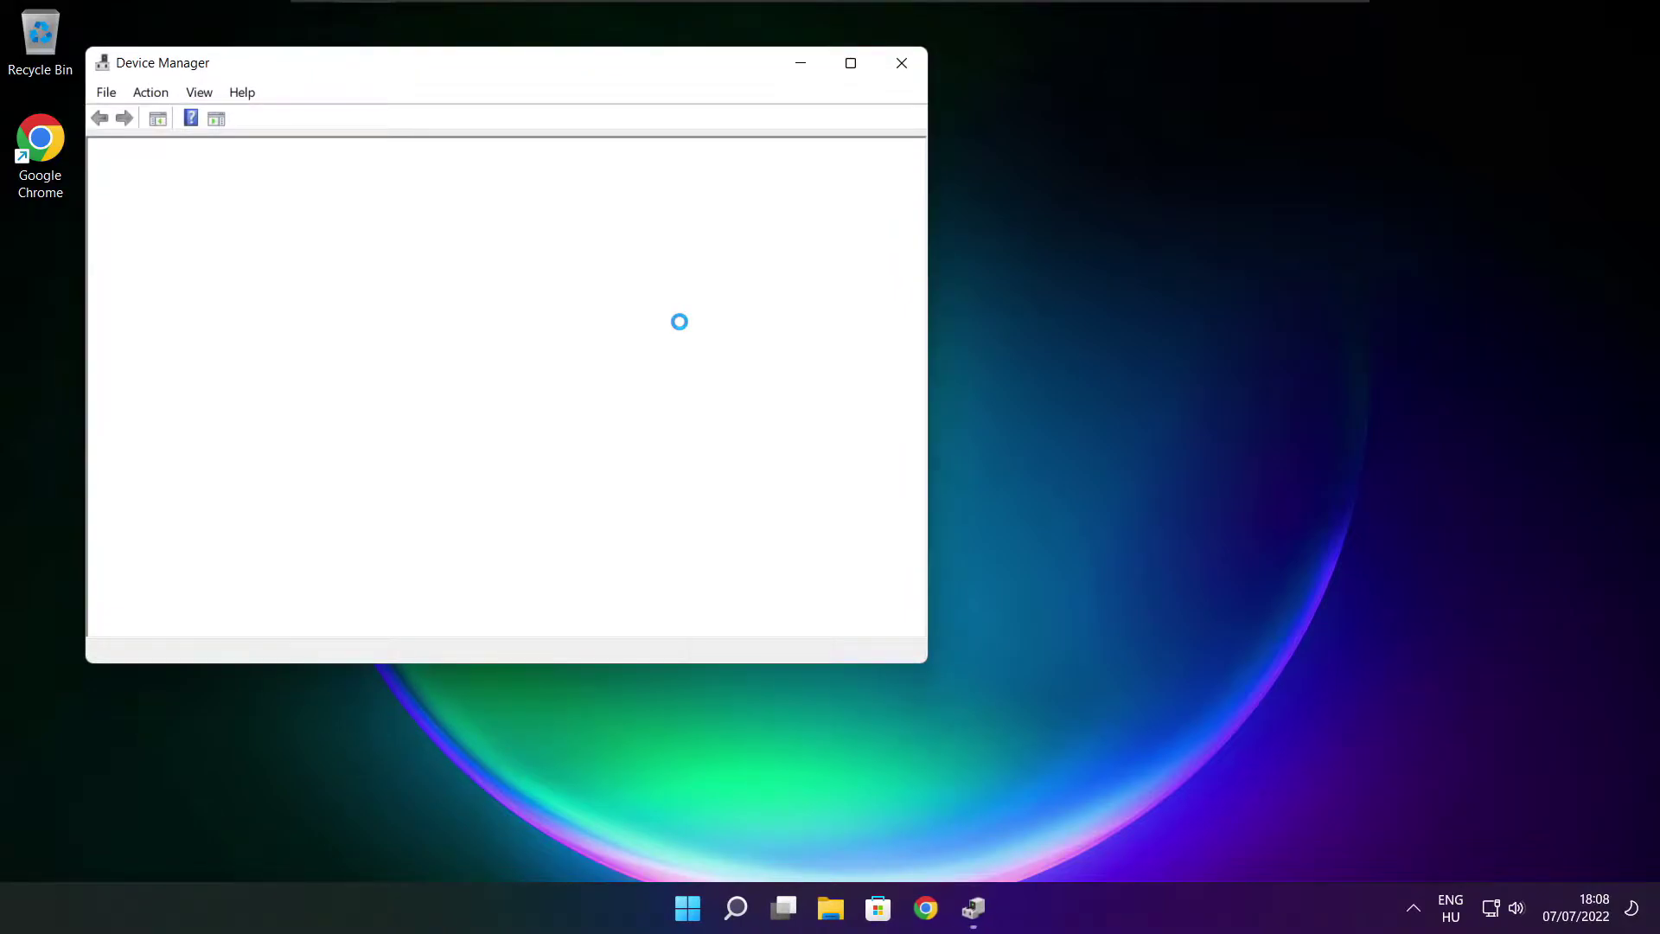
pyautogui.click(850, 62)
# Step: Run an automatic driver update for the VMware SVGA 3D display adaptor and close the update wizard
pyautogui.click(45, 193)
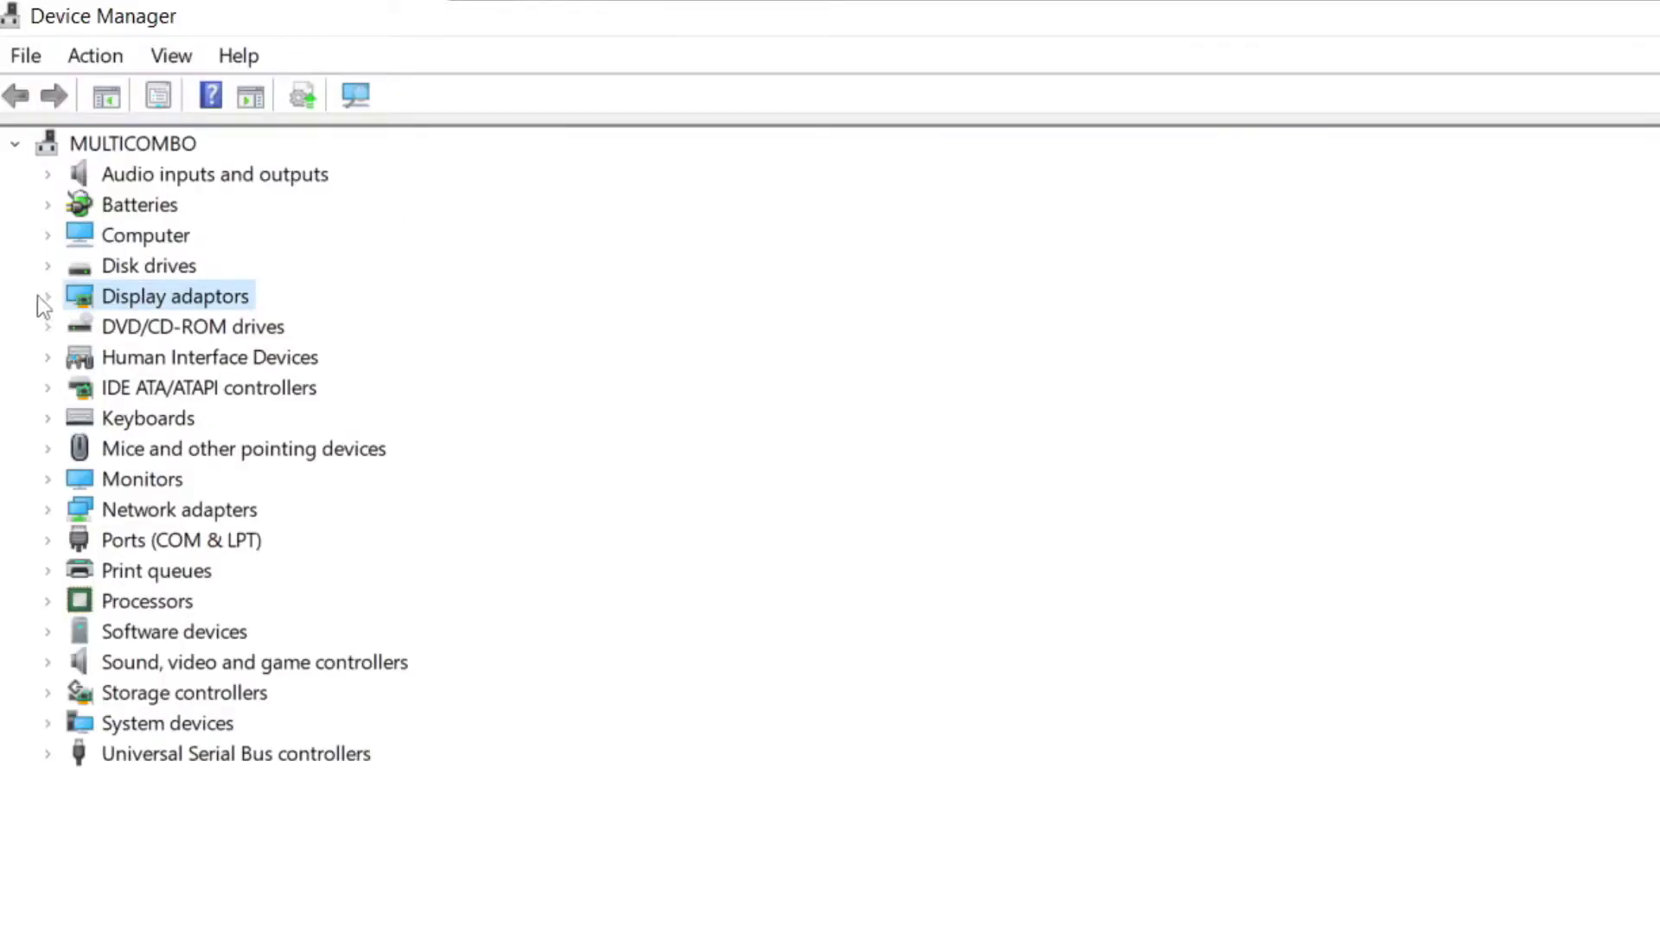
pyautogui.click(47, 296)
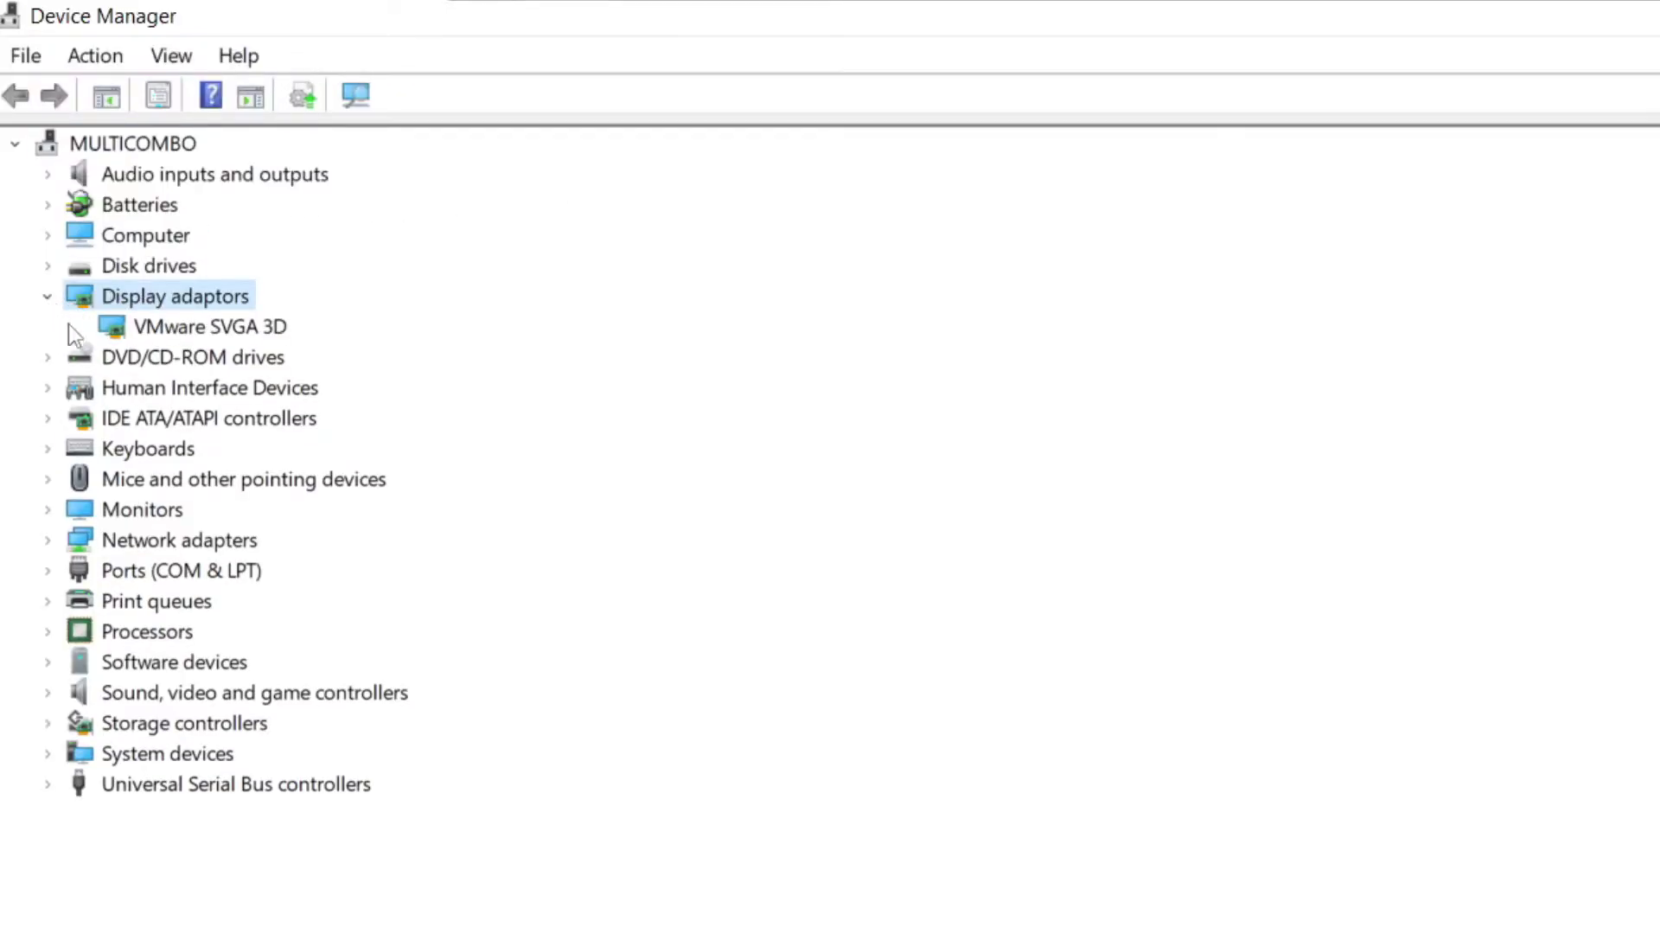
pyautogui.click(248, 334)
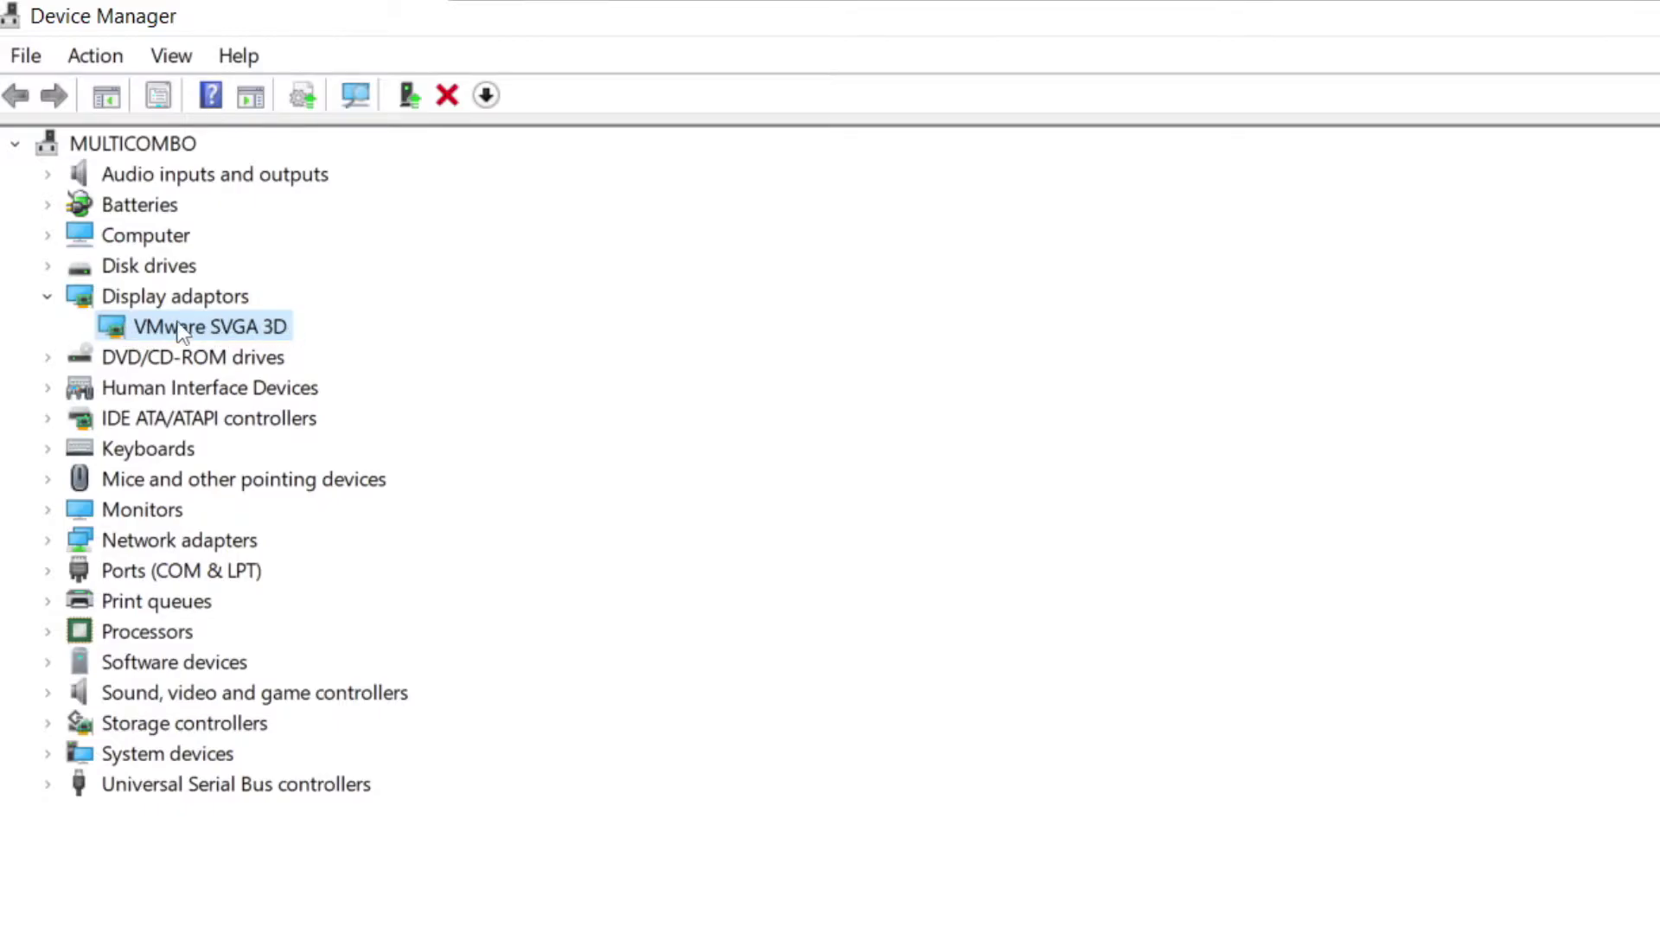
pyautogui.rightClick(180, 332)
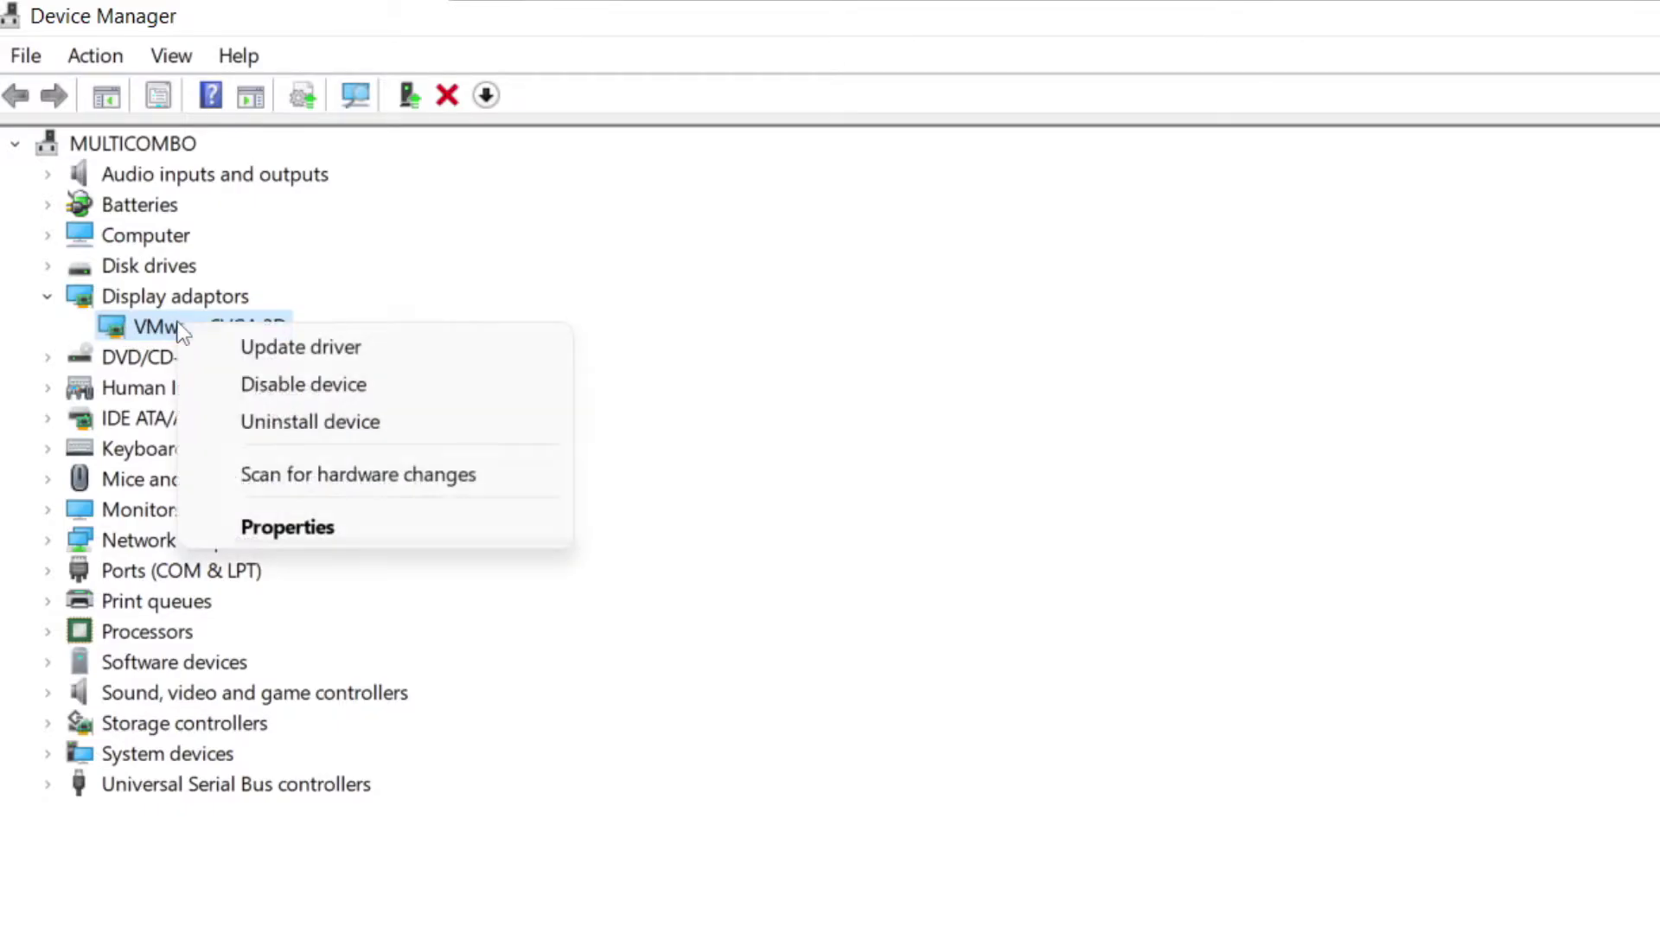
pyautogui.click(335, 350)
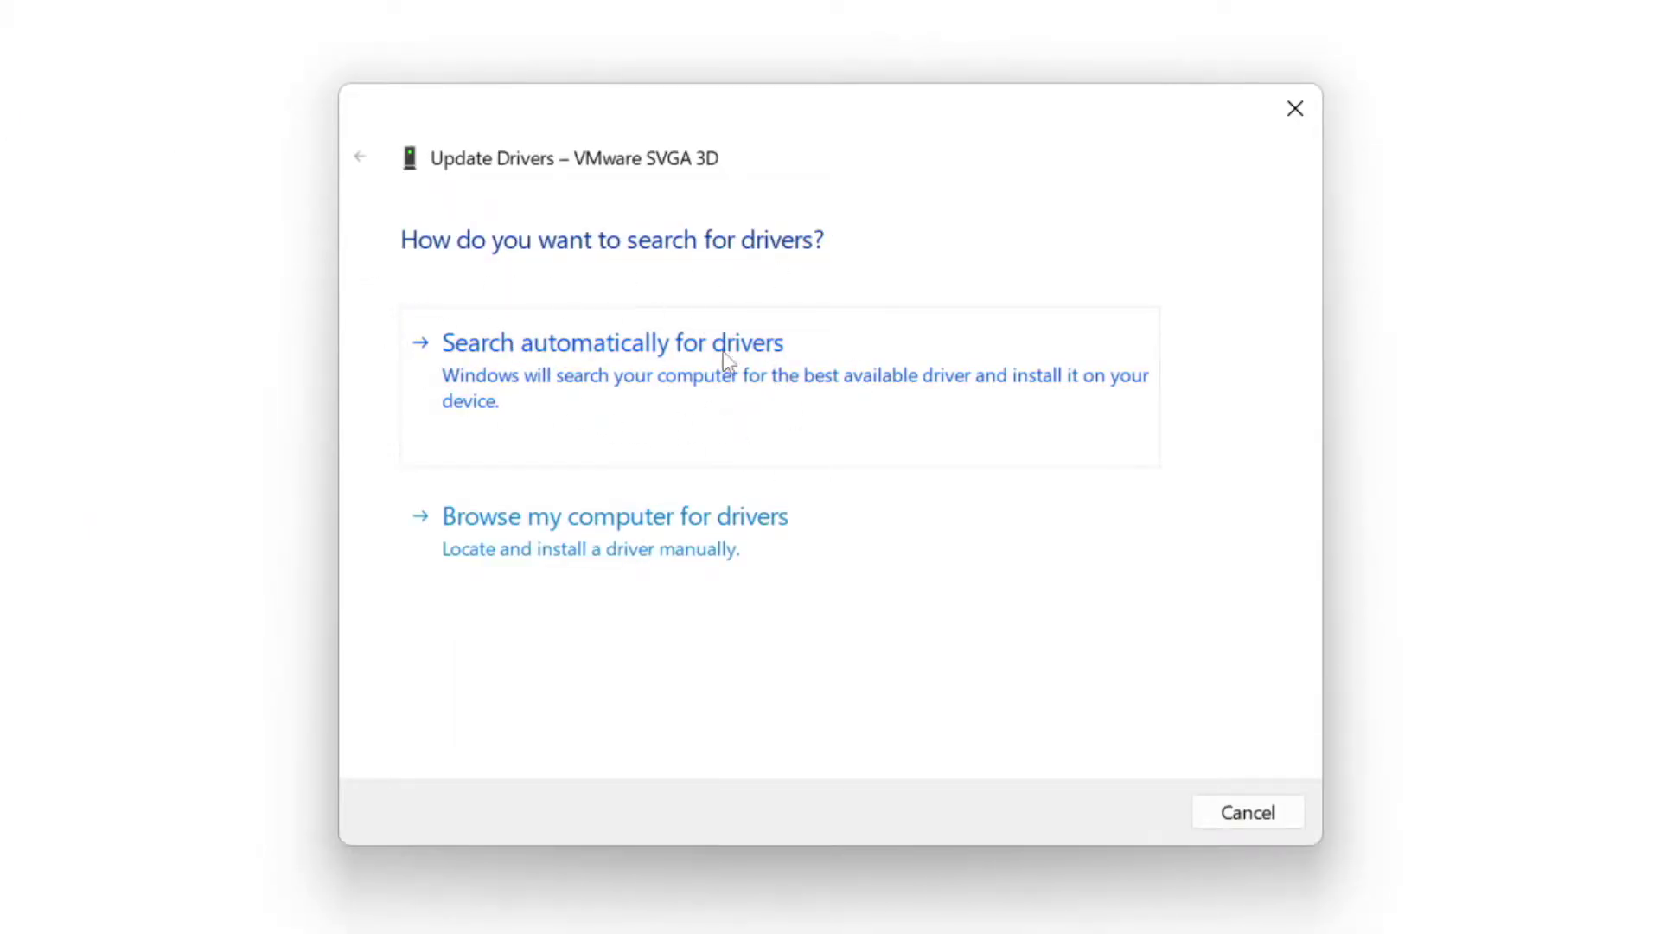
pyautogui.click(726, 383)
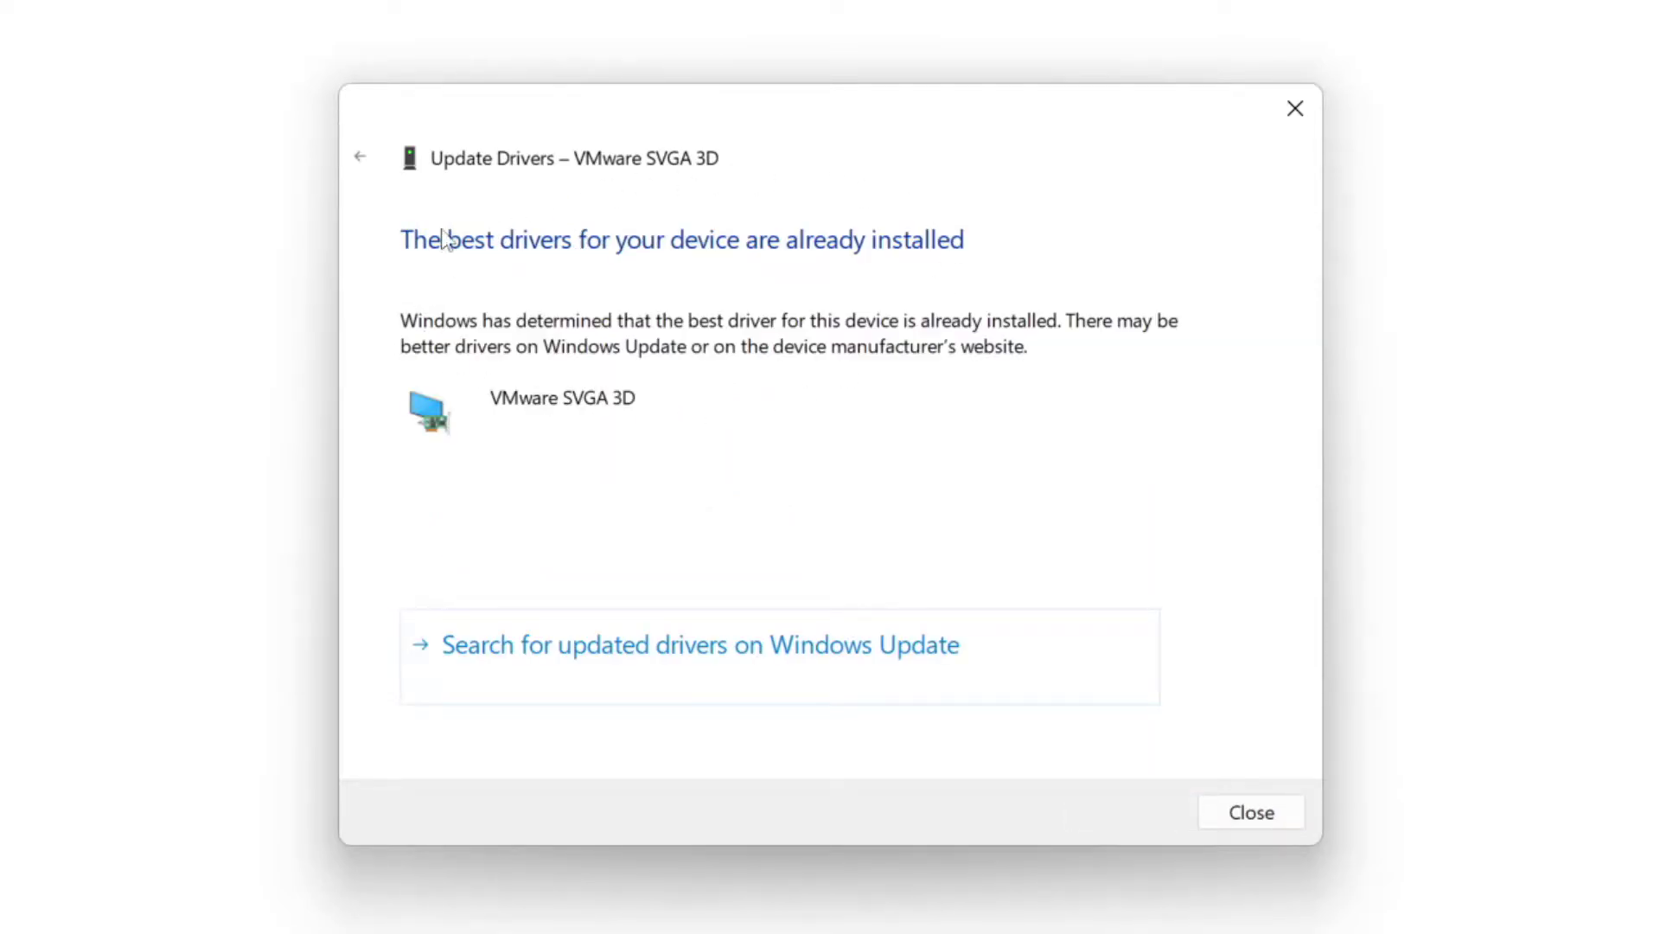
pyautogui.click(1249, 816)
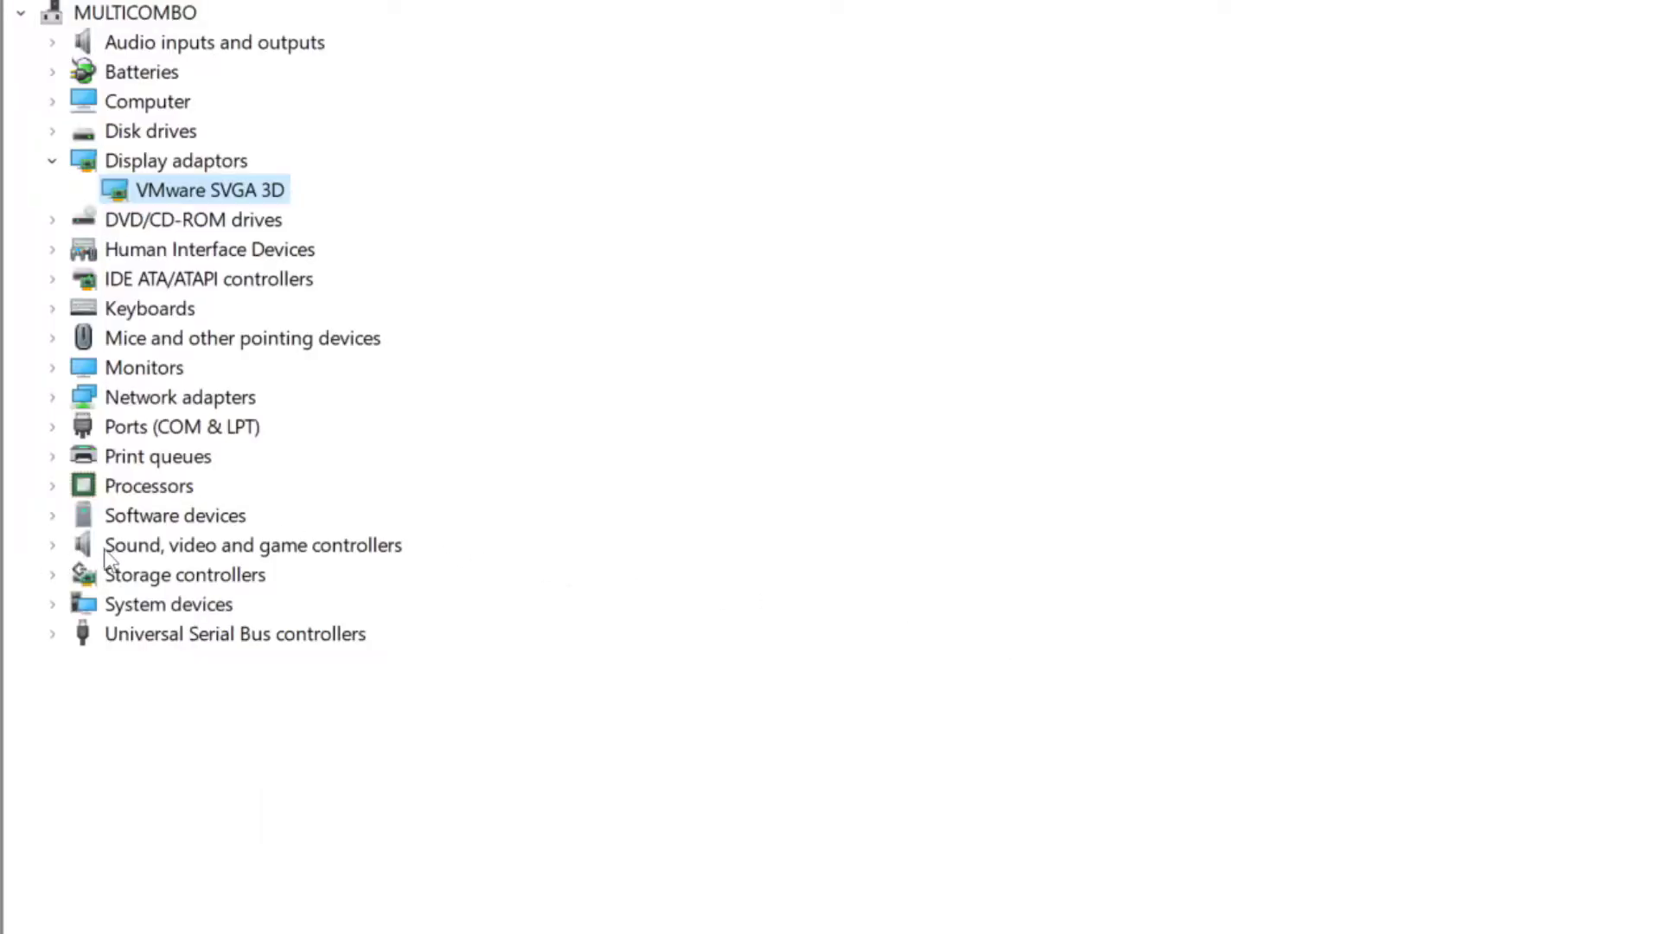
# Step: Run an automatic driver update for the High Definition Audio Device under sound controllers, and close Device Manager
pyautogui.click(105, 551)
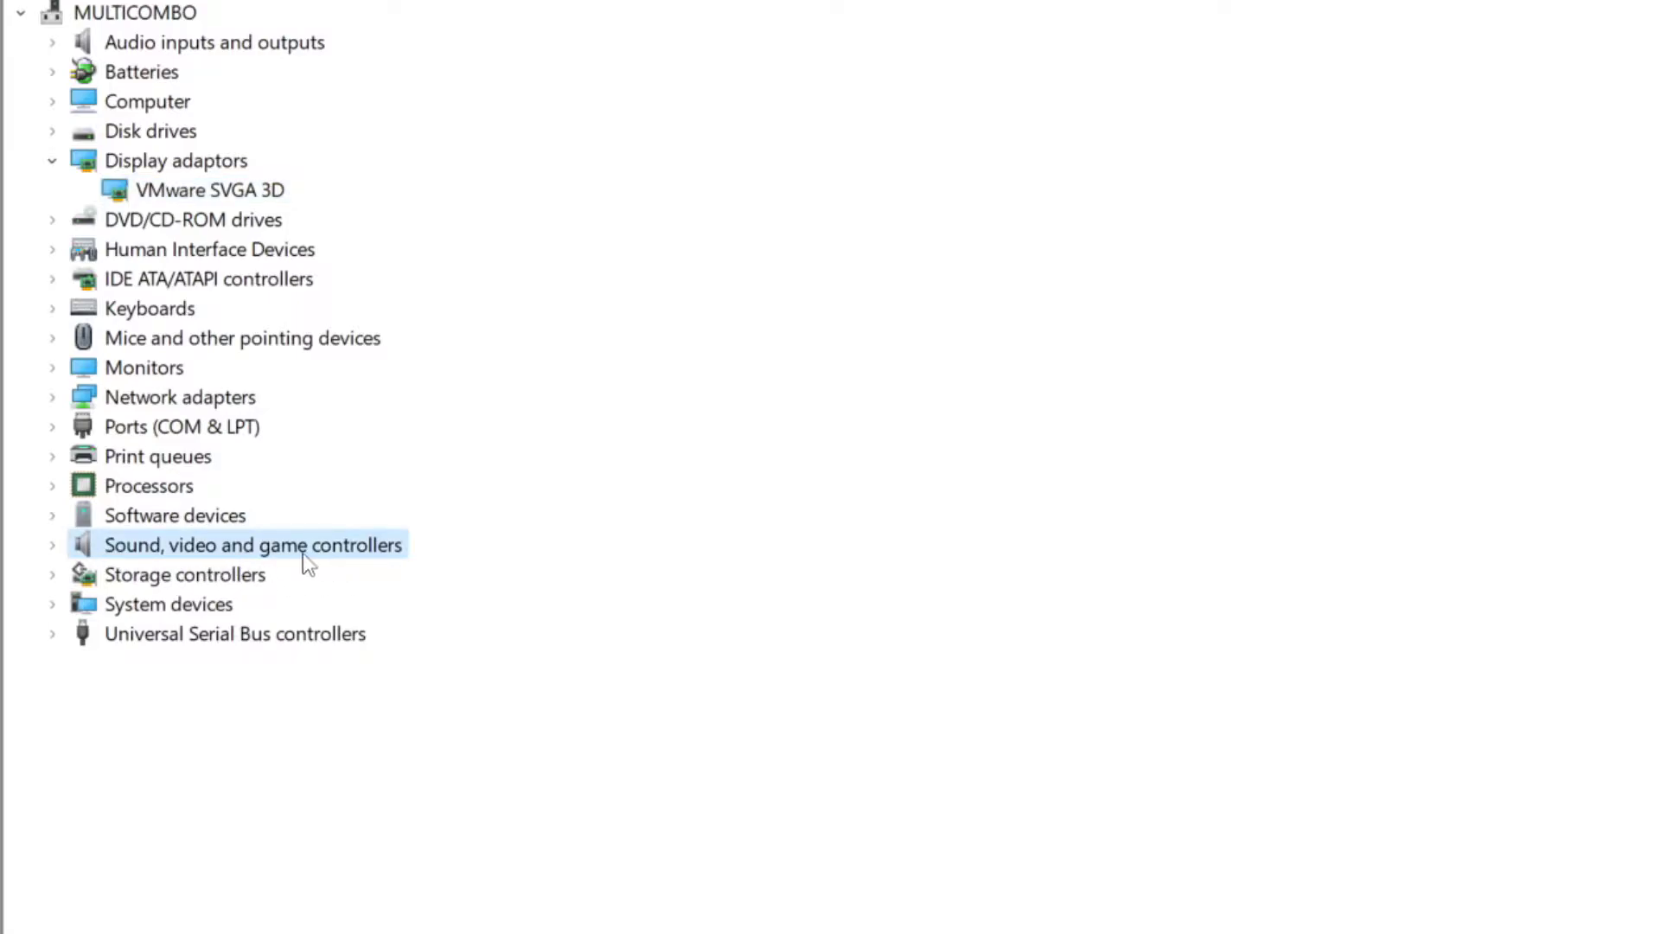
pyautogui.click(53, 546)
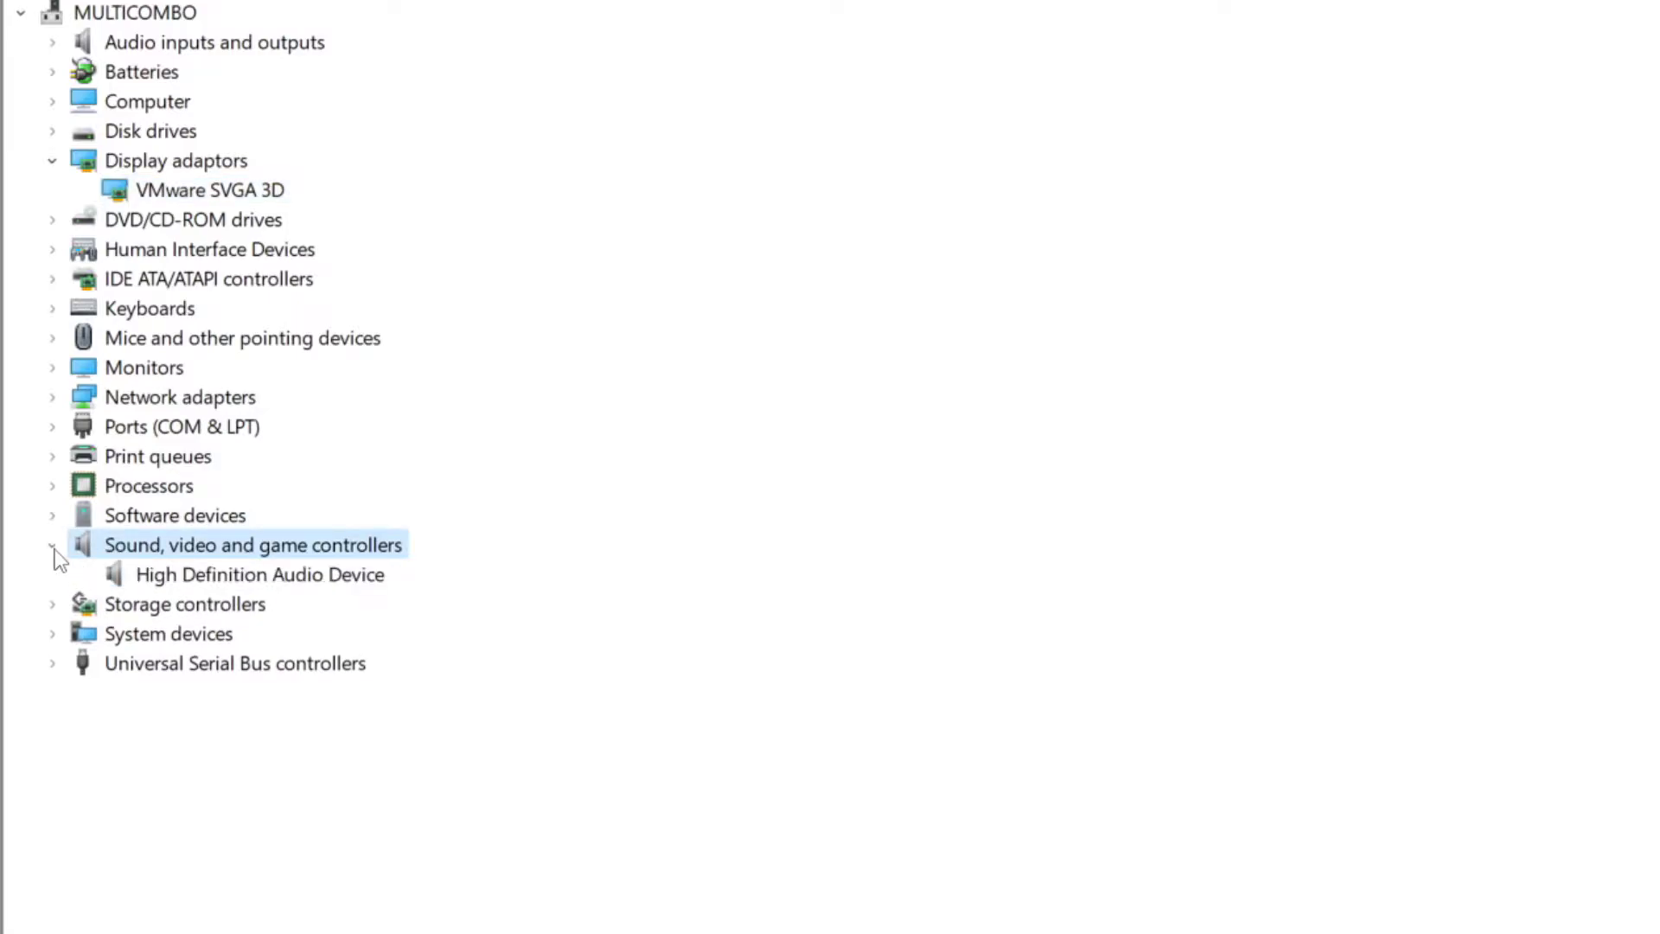
pyautogui.click(276, 581)
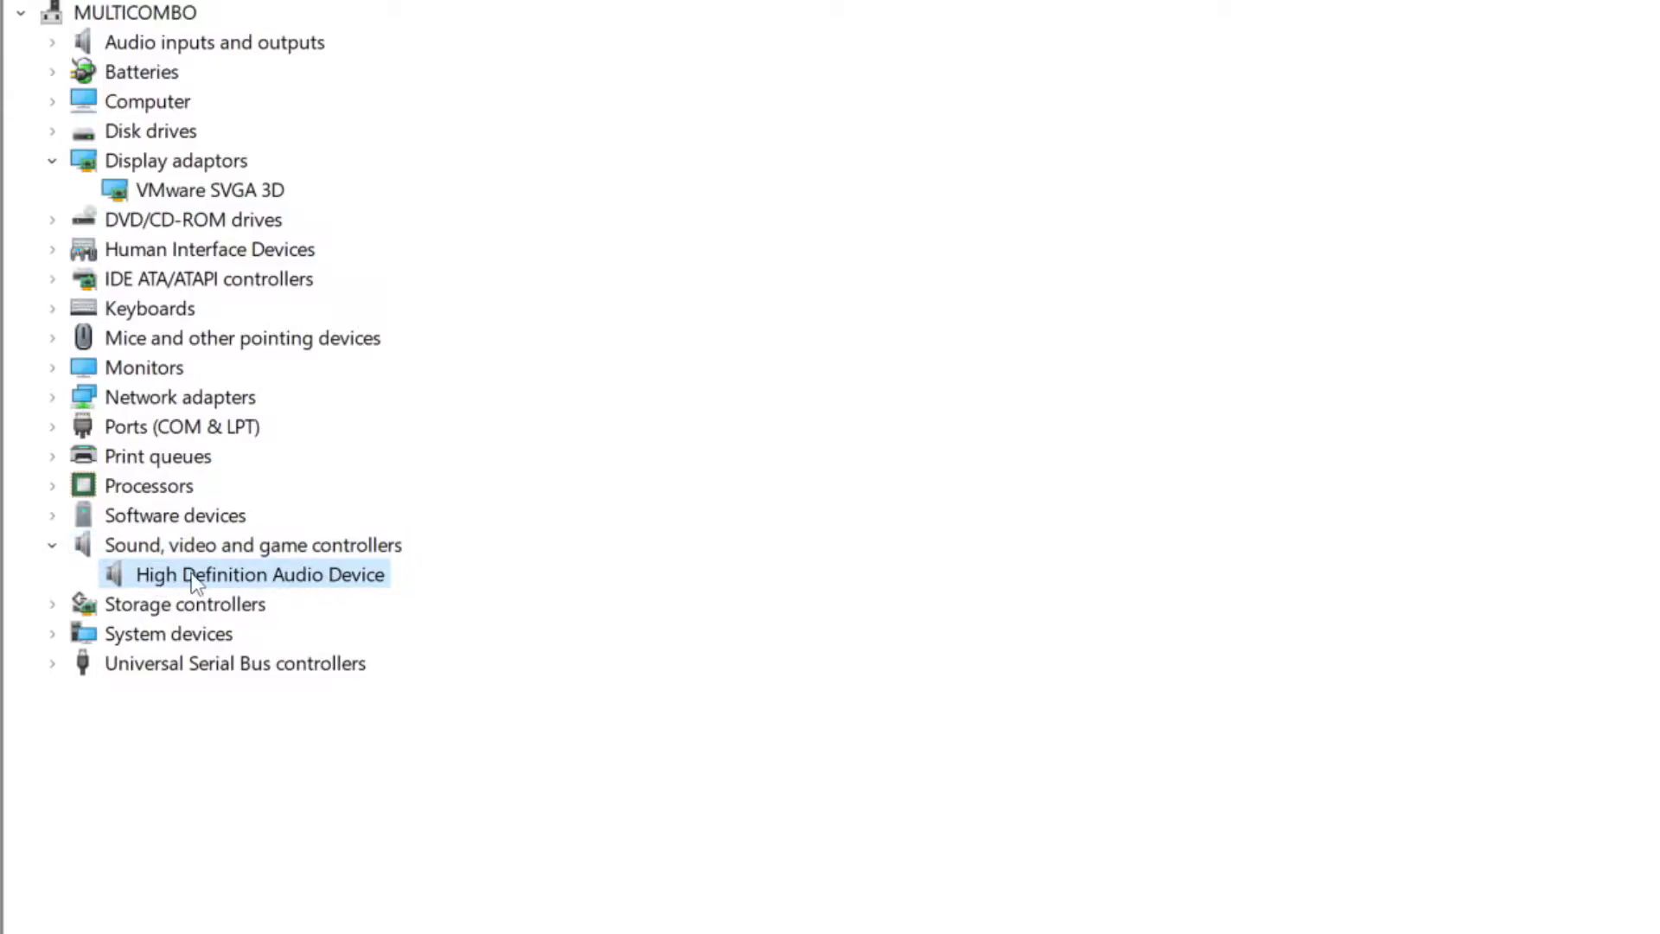
pyautogui.rightClick(245, 583)
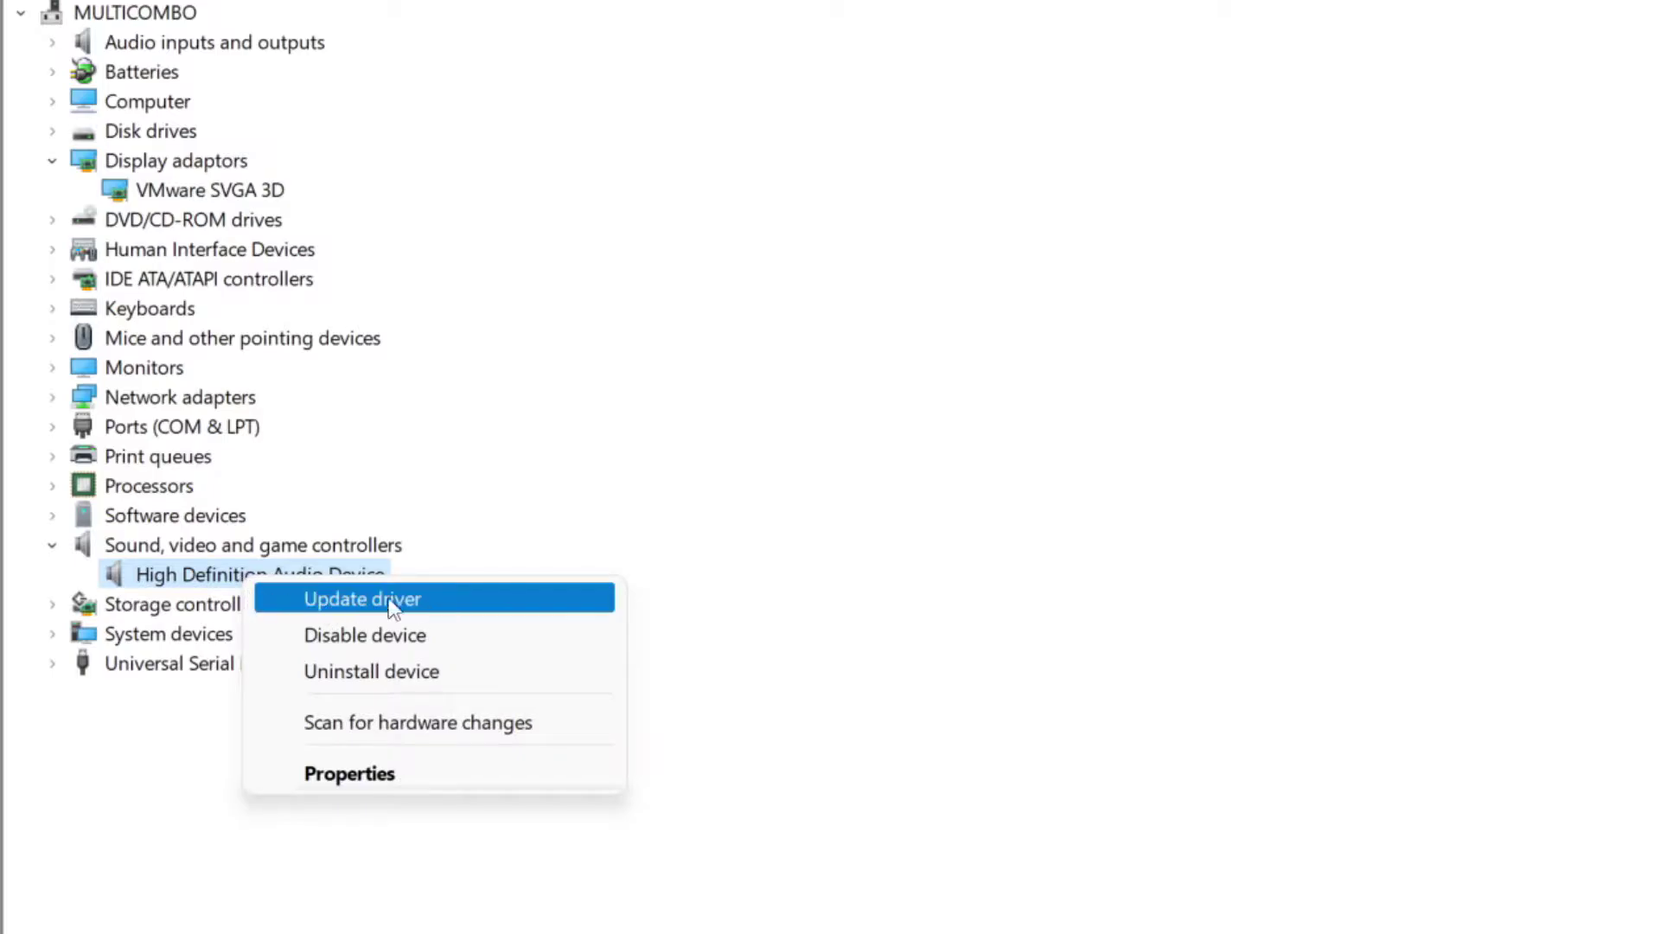
pyautogui.click(493, 605)
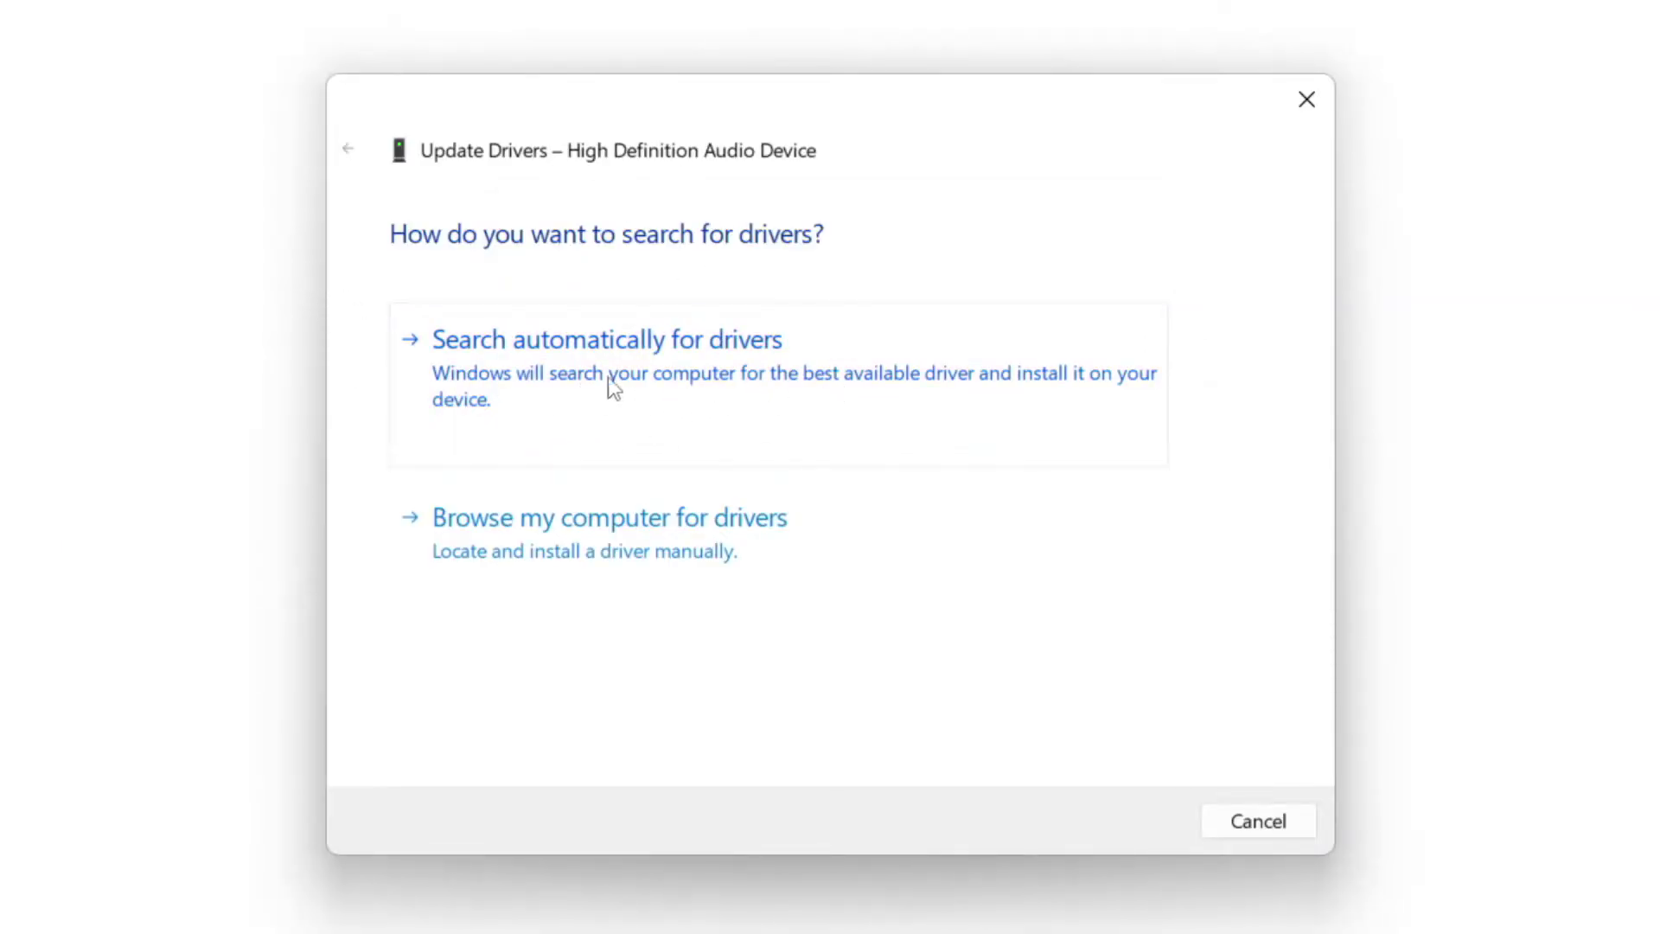
pyautogui.click(661, 375)
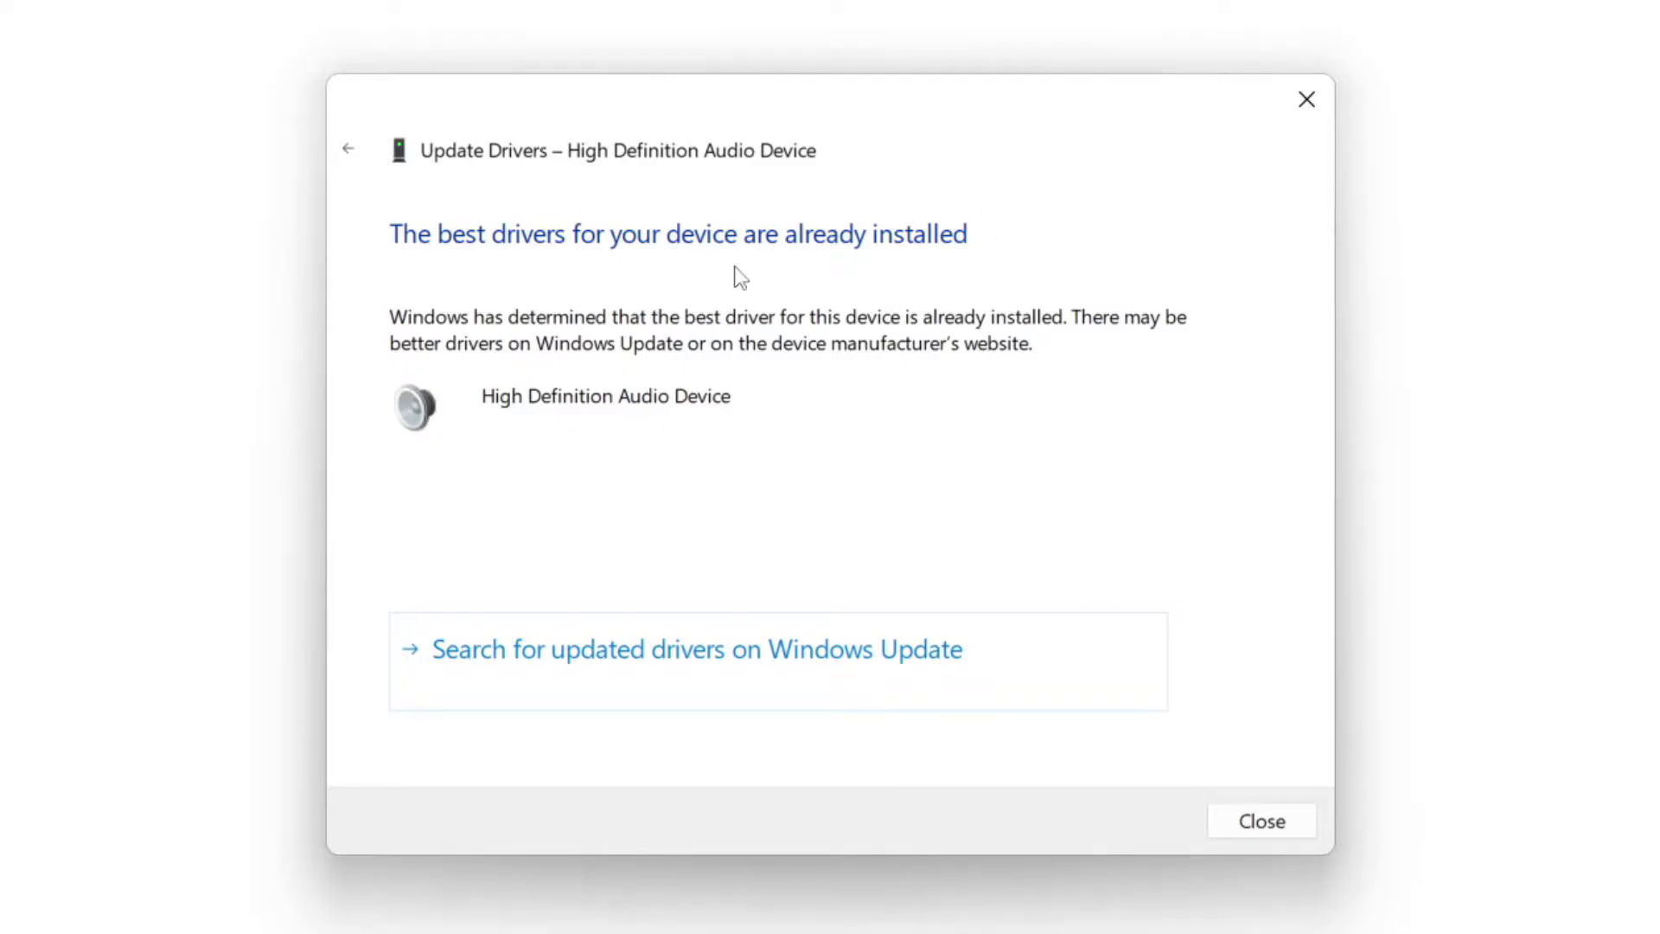
pyautogui.click(1264, 821)
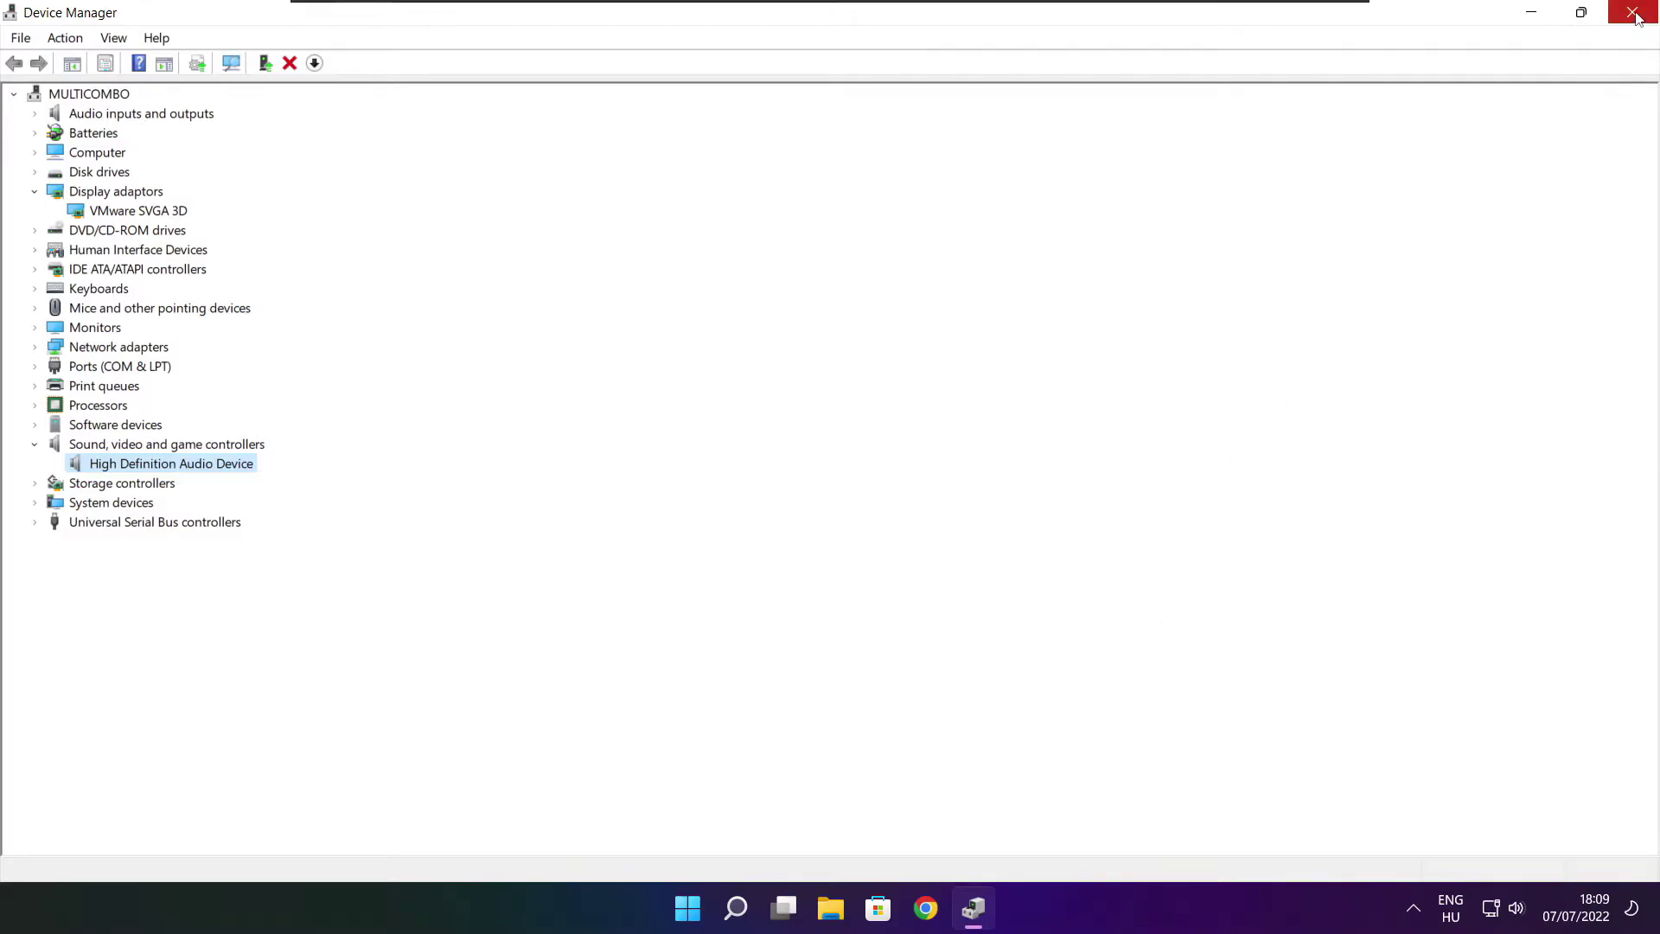
pyautogui.click(1633, 13)
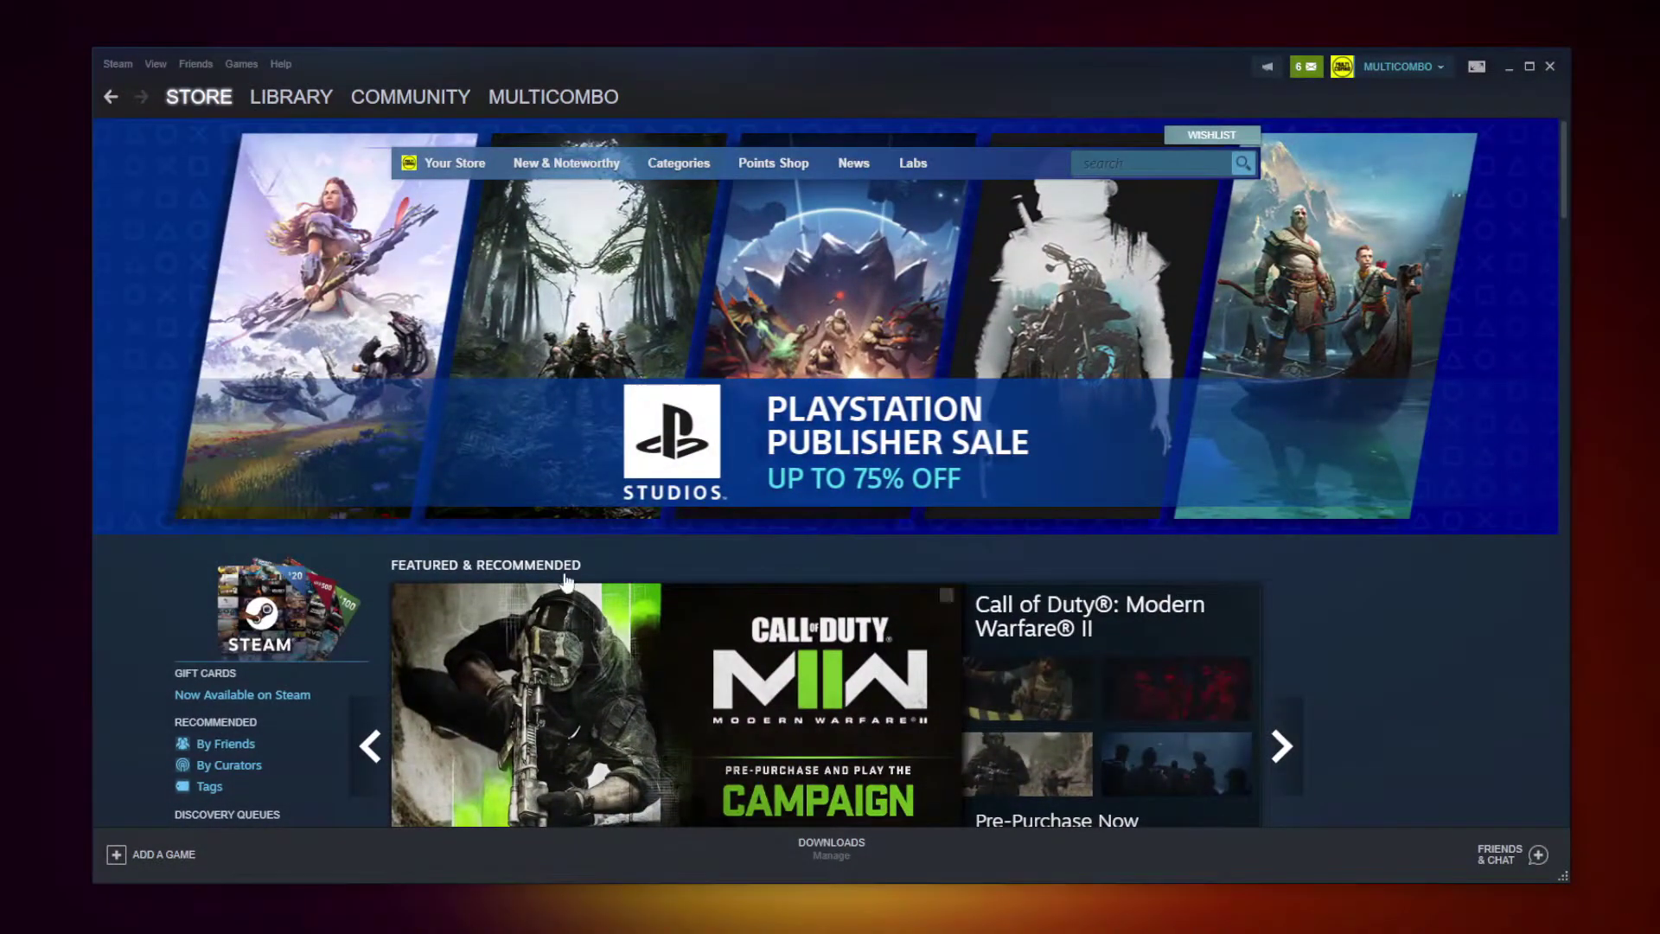
# Step: In the Steam library, open the properties of the game listed under Favorites and verify the integrity of its local files
pyautogui.moveTo(305, 124)
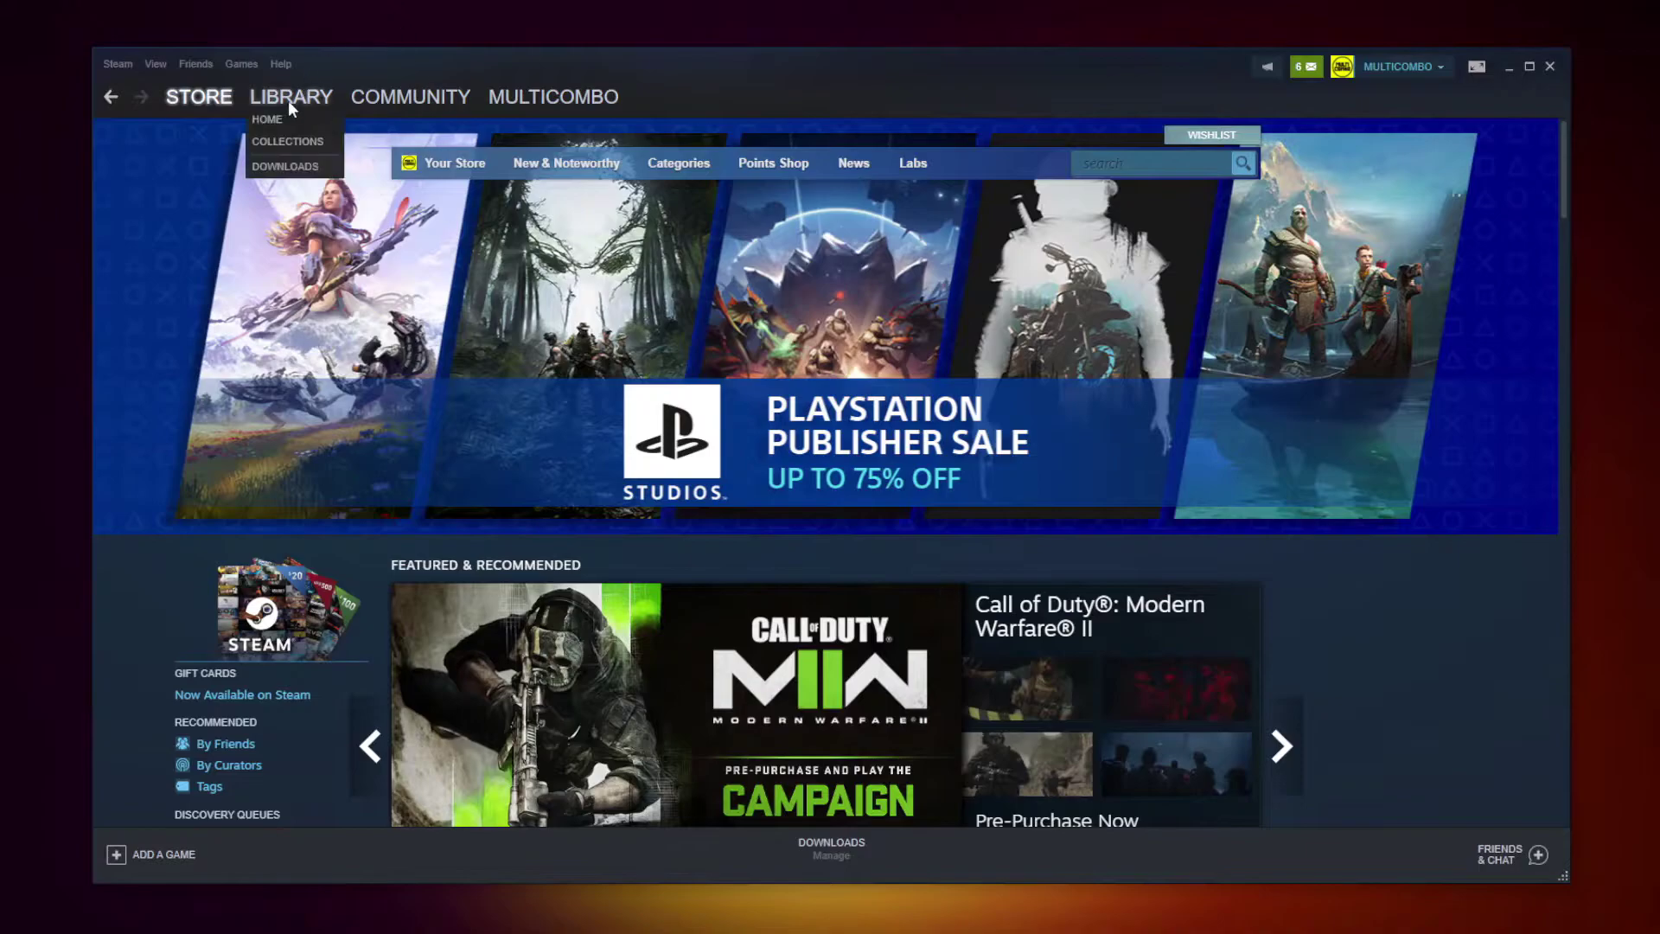
pyautogui.click(285, 96)
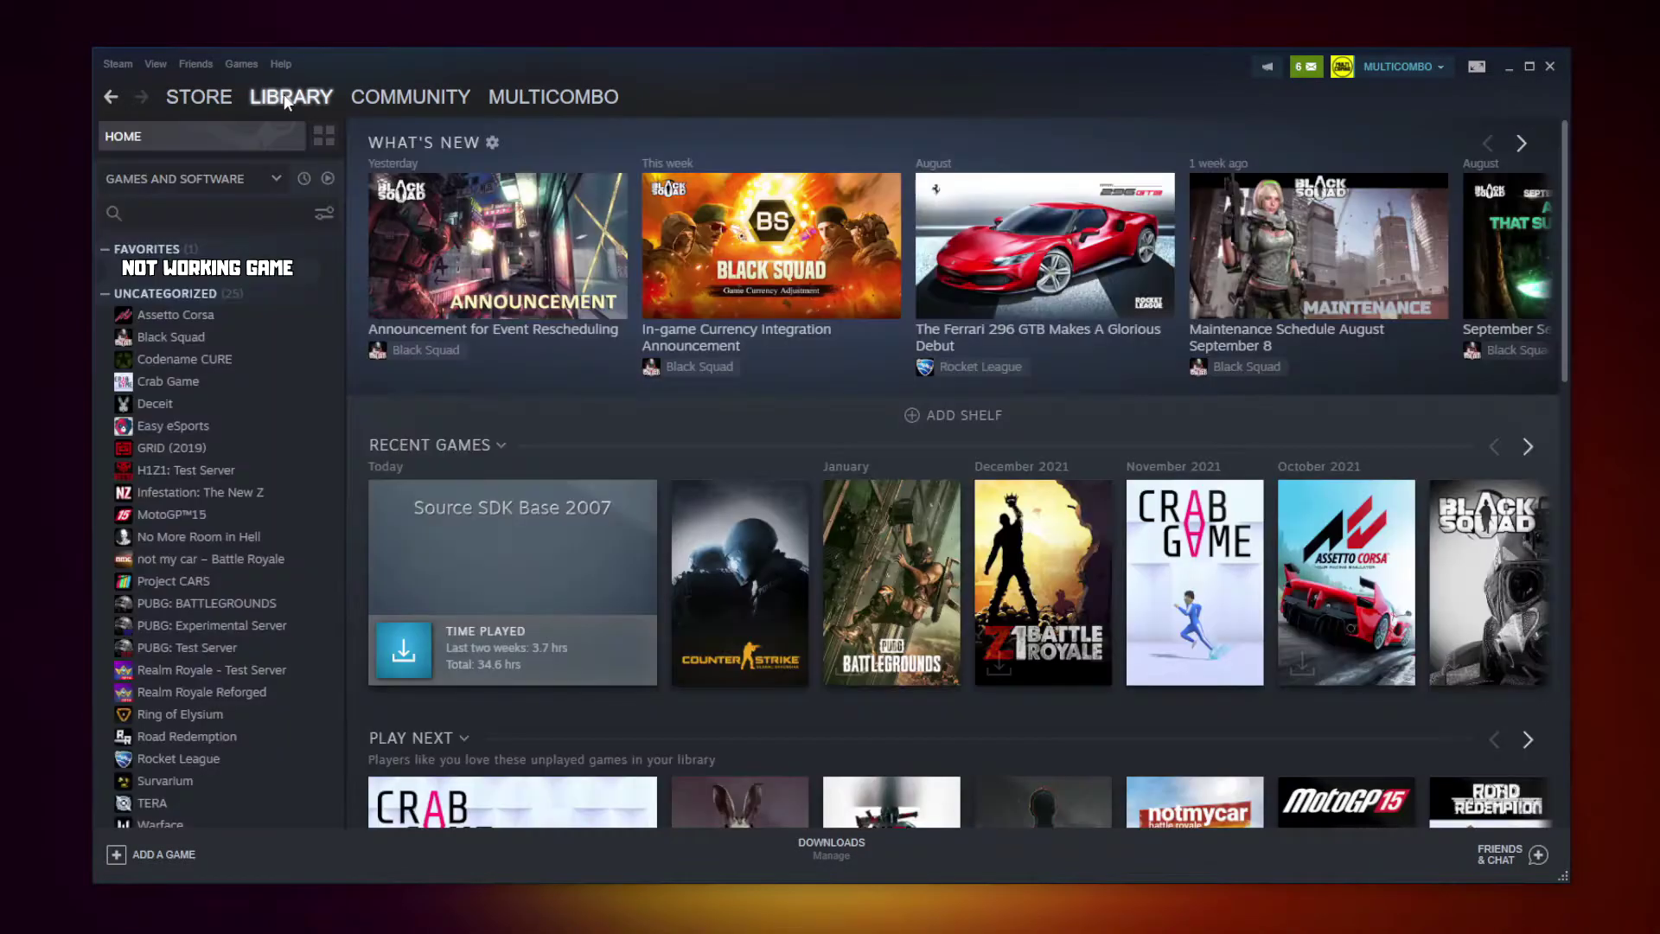
pyautogui.rightClick(309, 275)
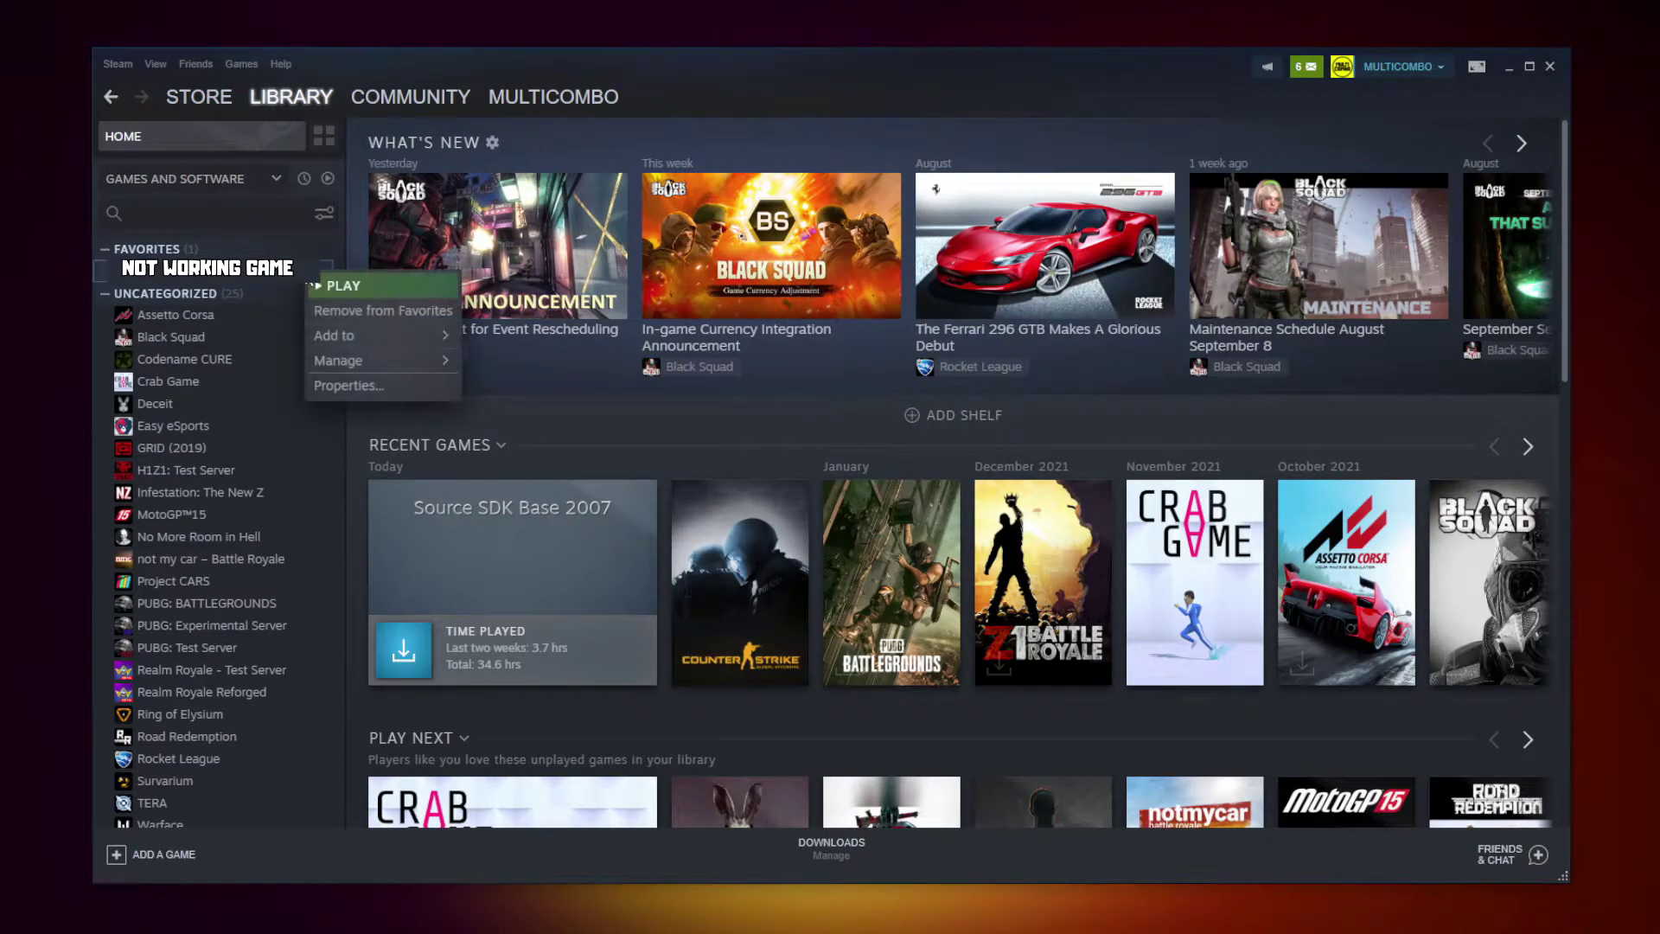
pyautogui.click(370, 382)
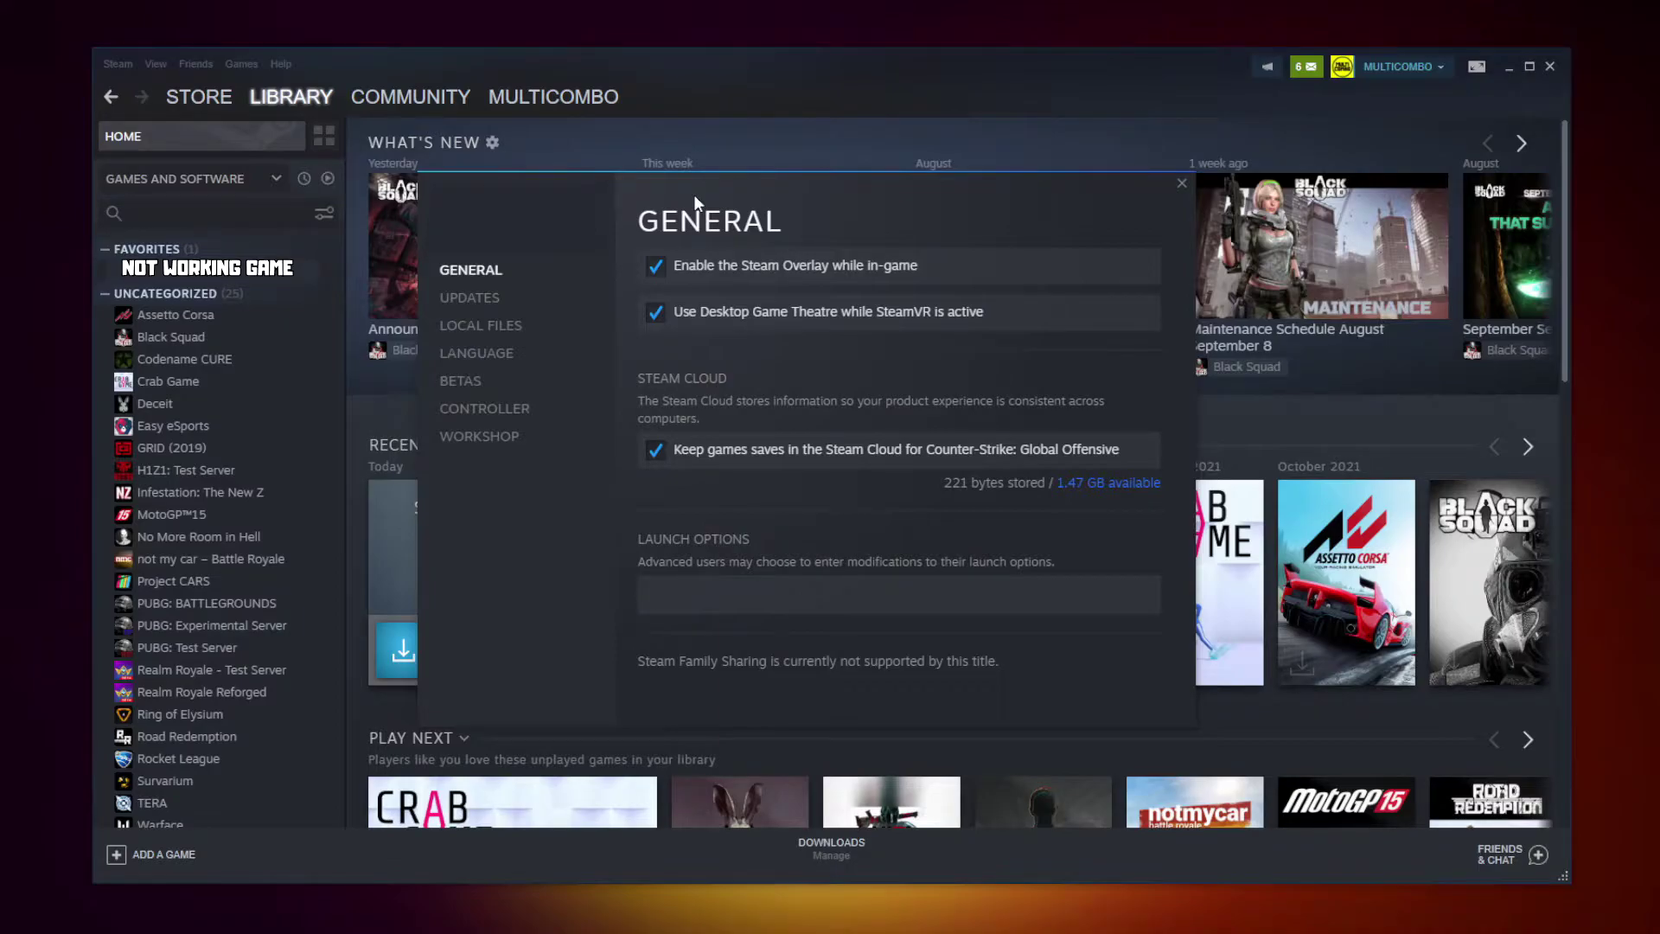
pyautogui.click(487, 331)
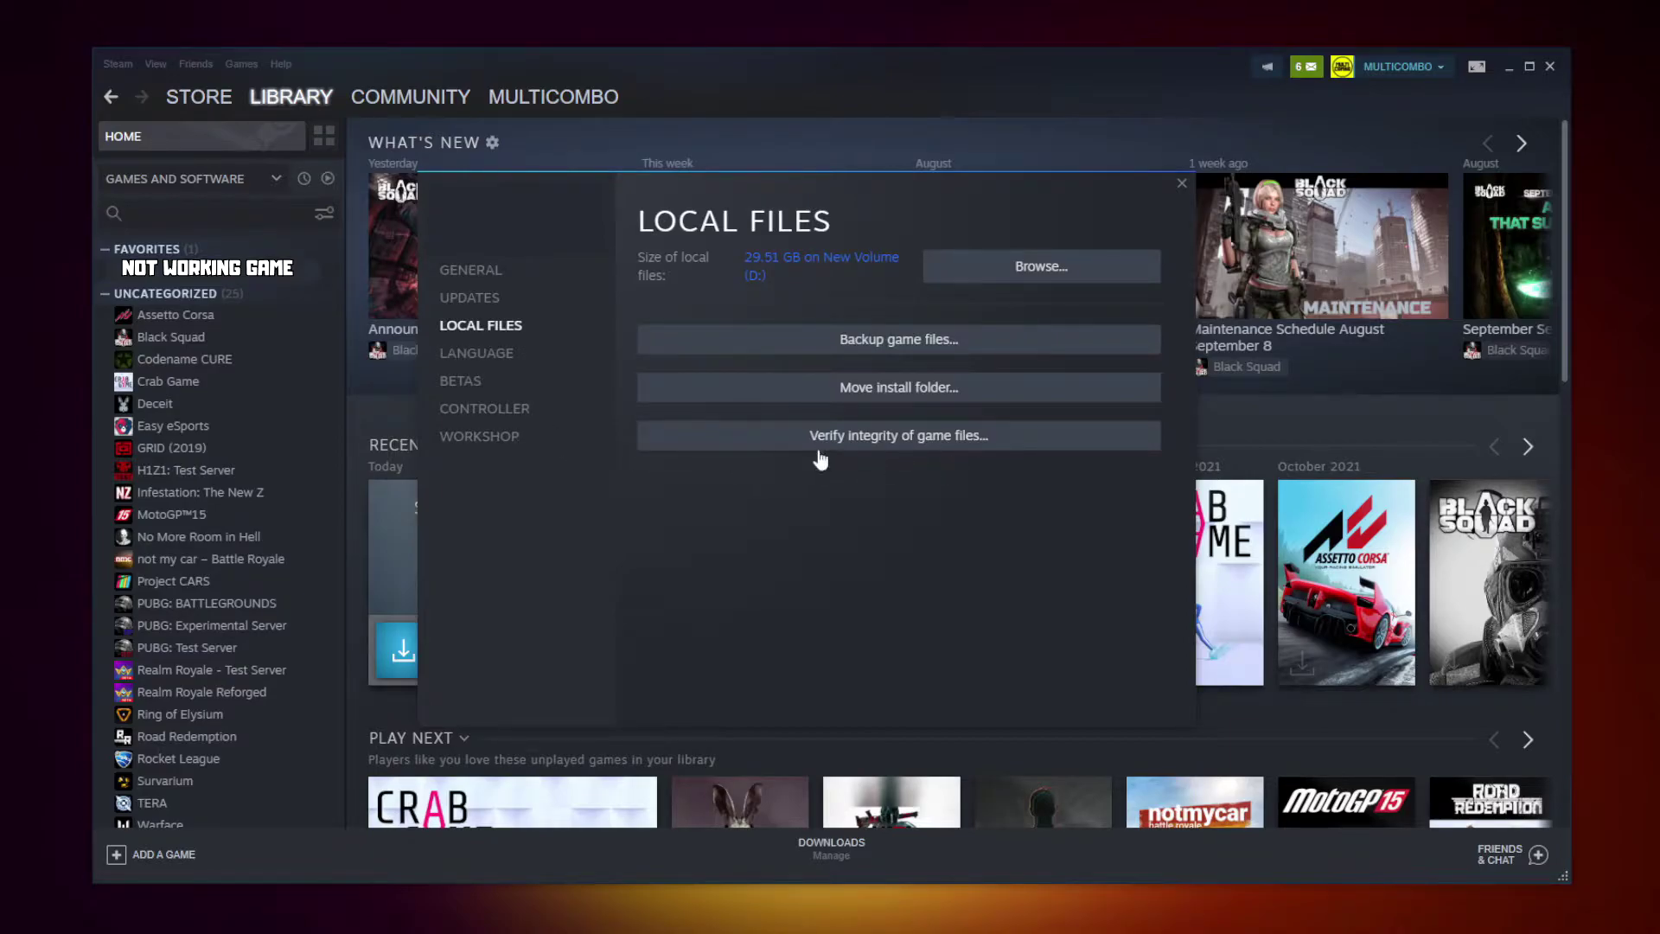
pyautogui.click(904, 441)
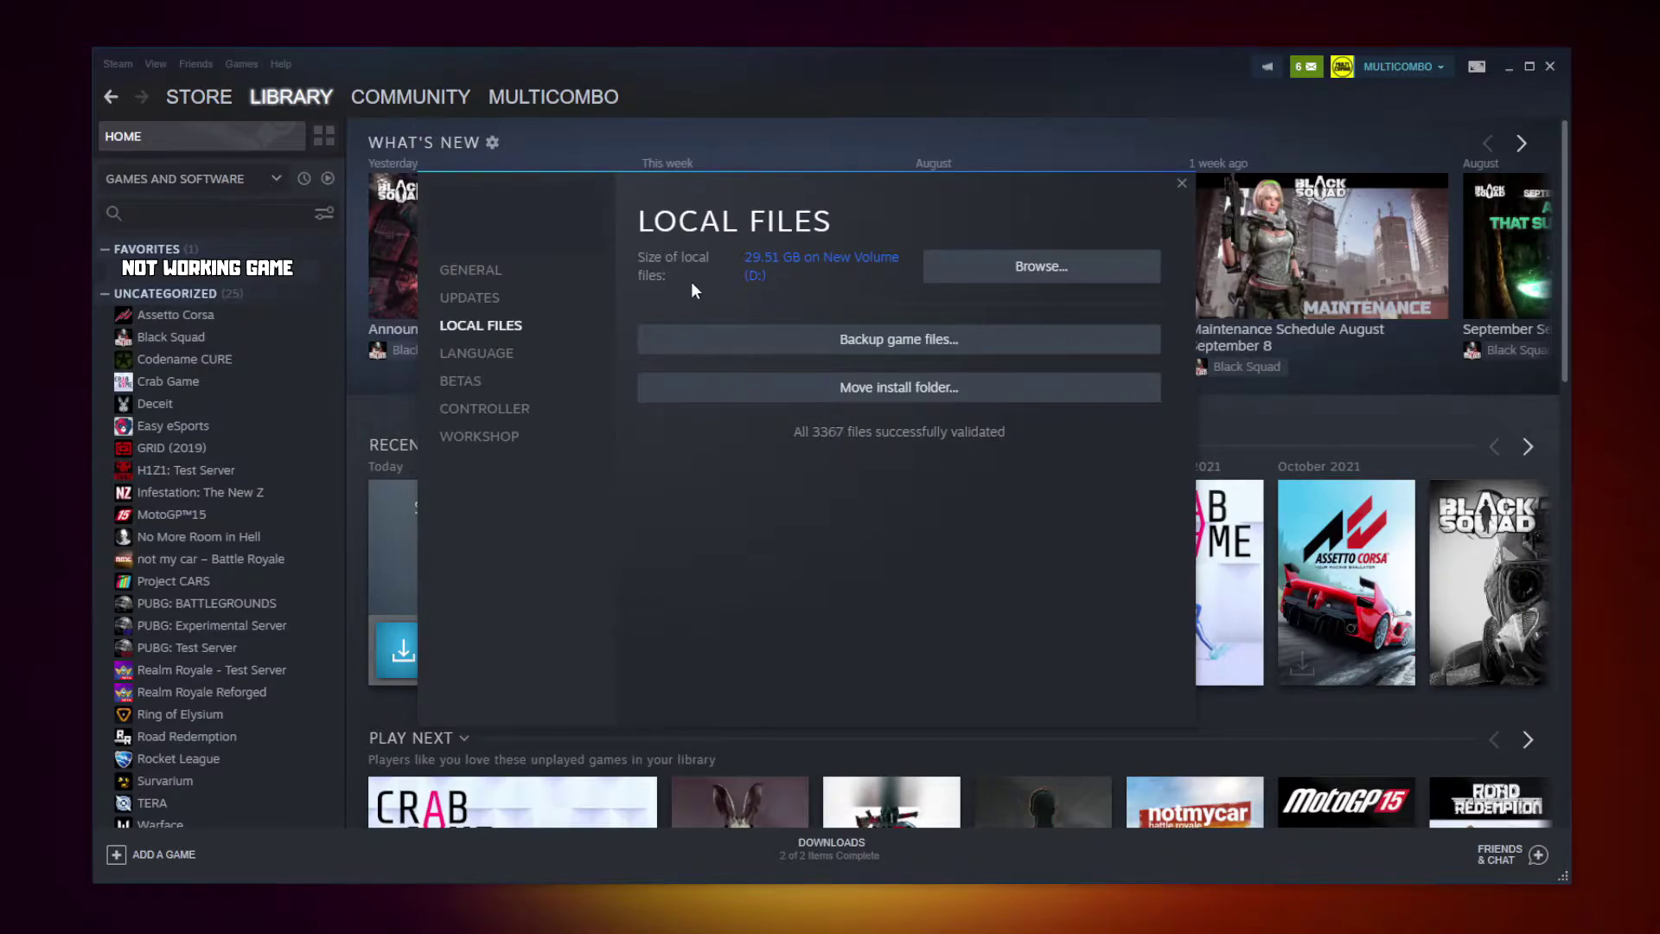
# Step: Browse to the game's install folder and open the properties of the game's application file
pyautogui.click(1048, 275)
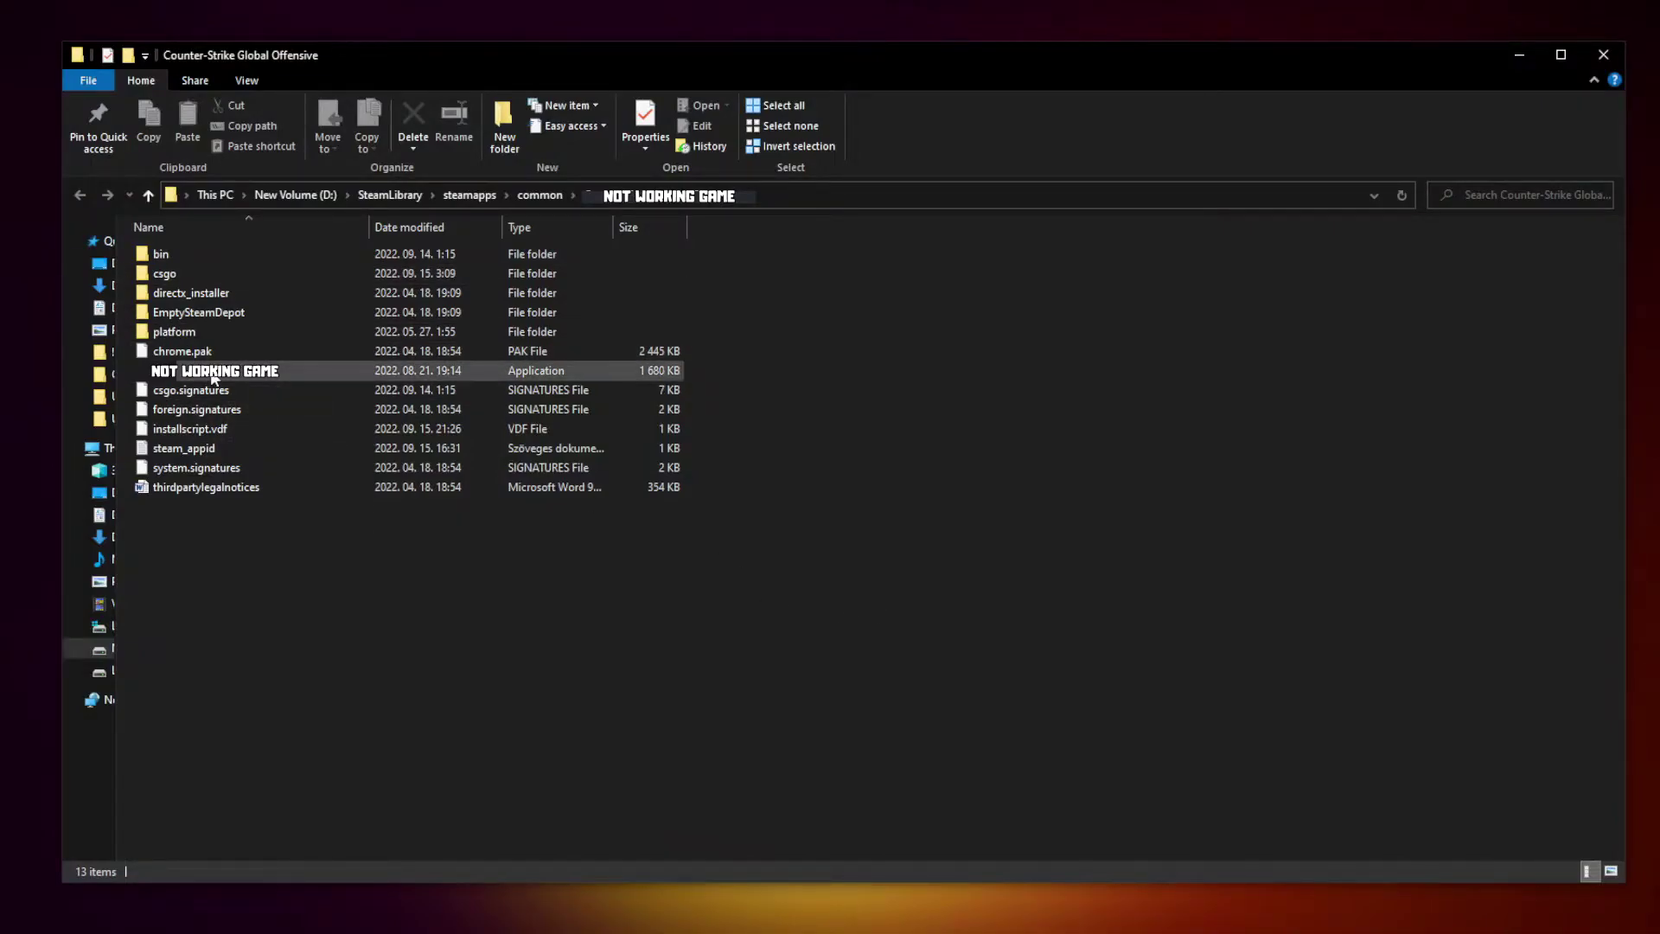
pyautogui.click(387, 376)
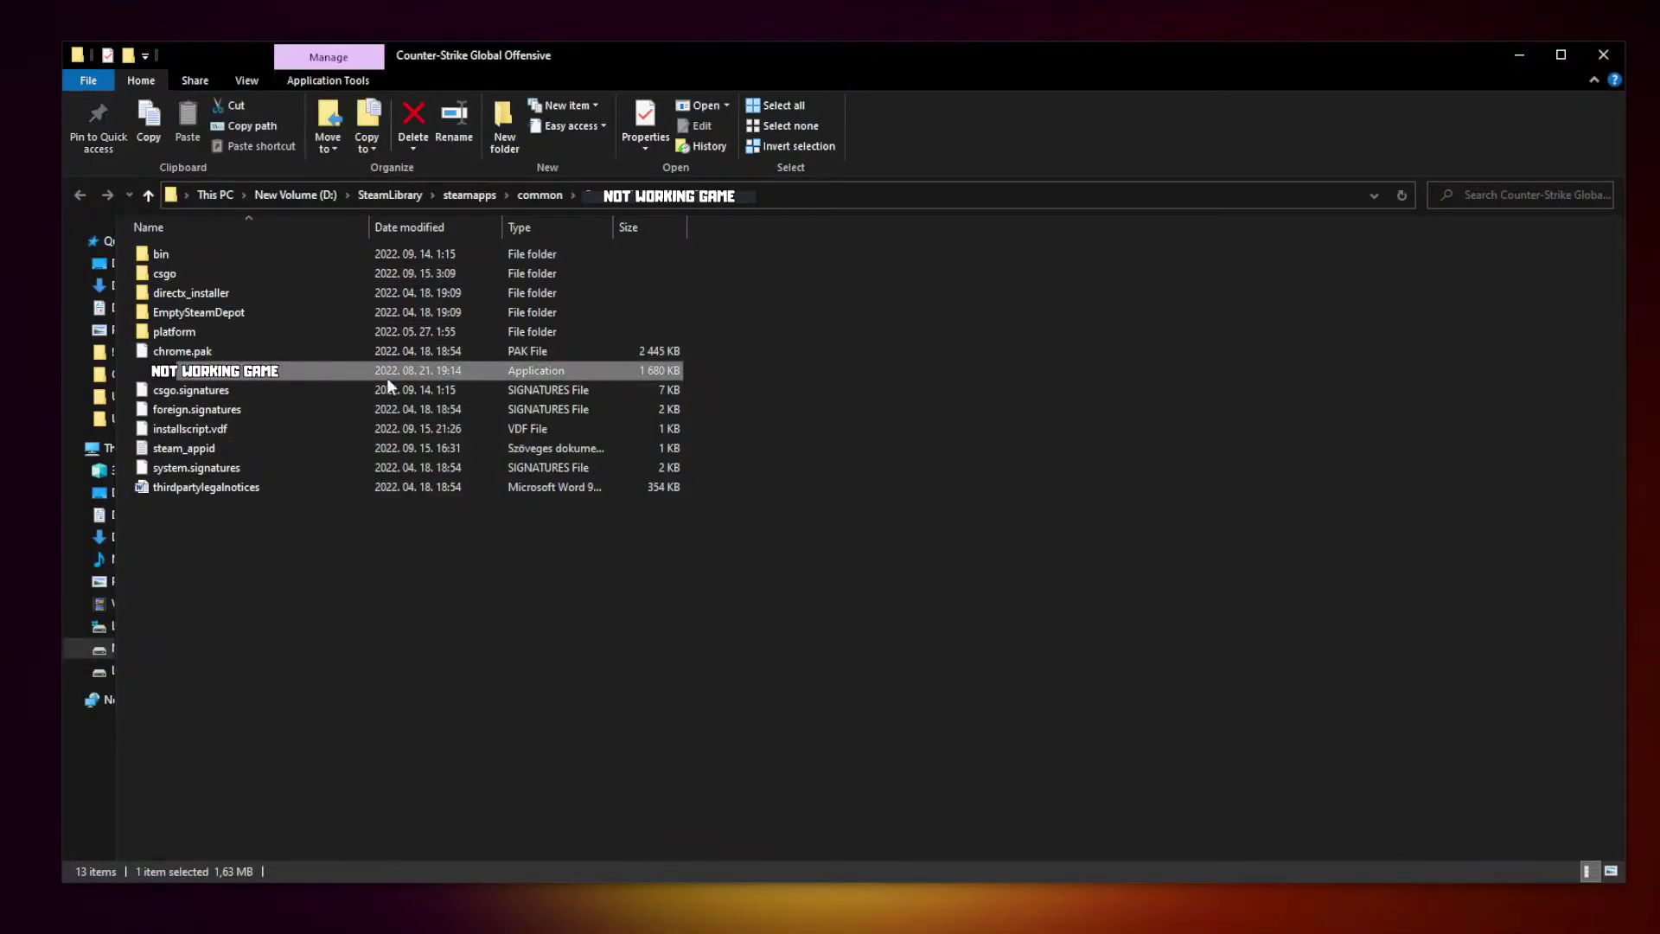
pyautogui.rightClick(332, 372)
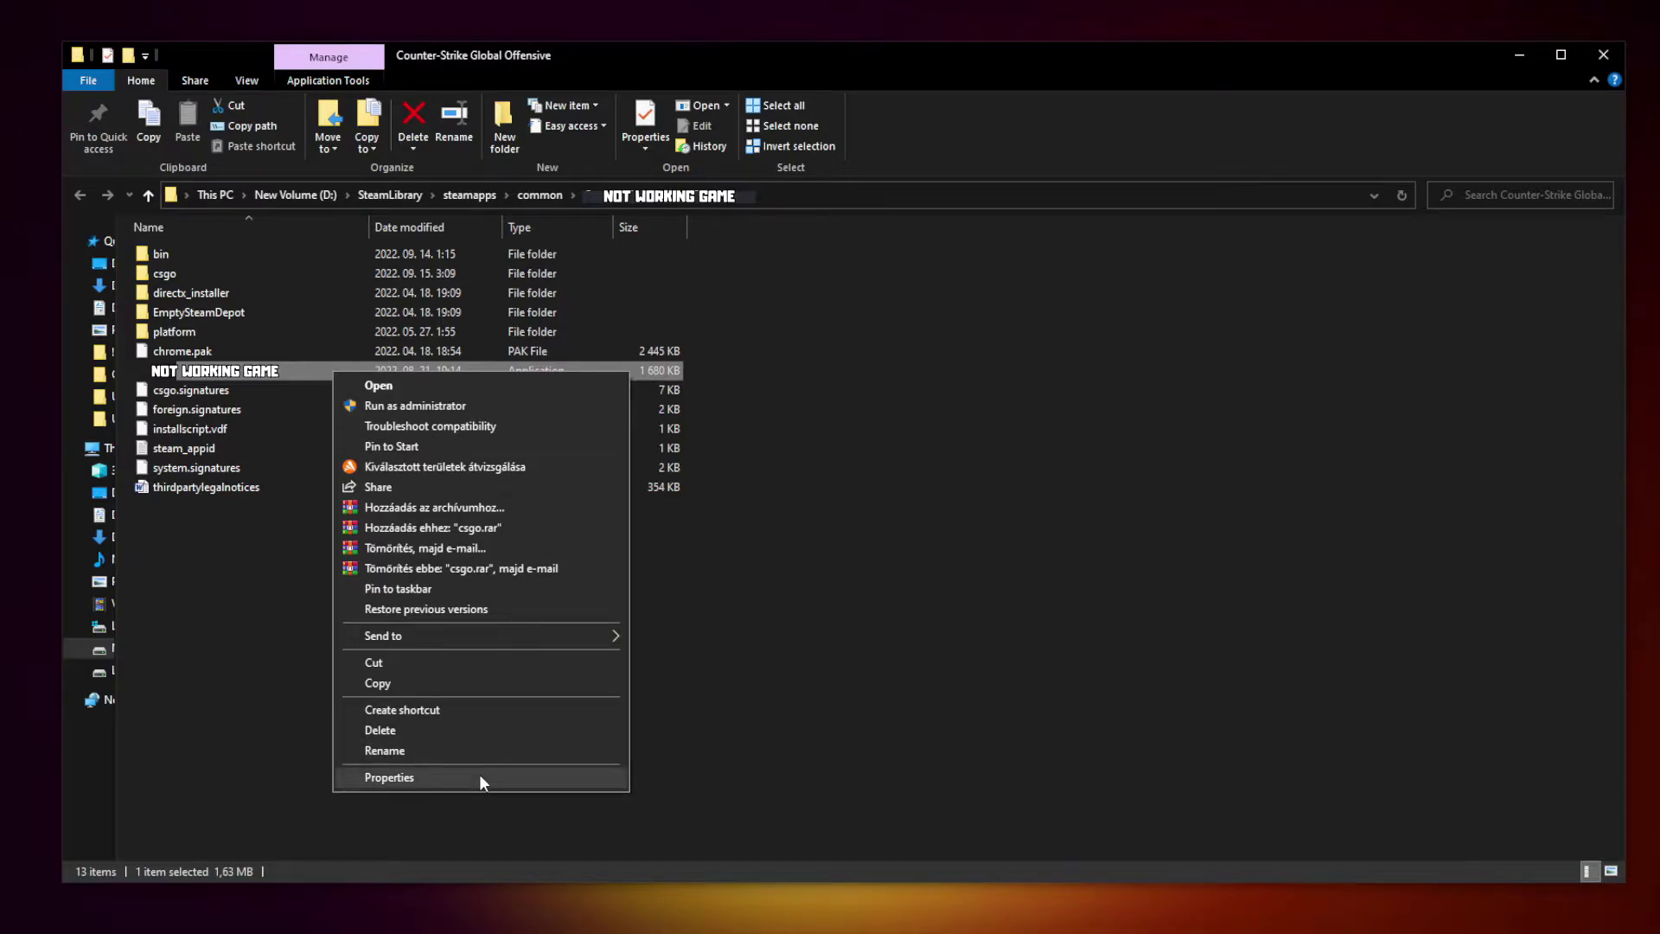
pyautogui.click(478, 774)
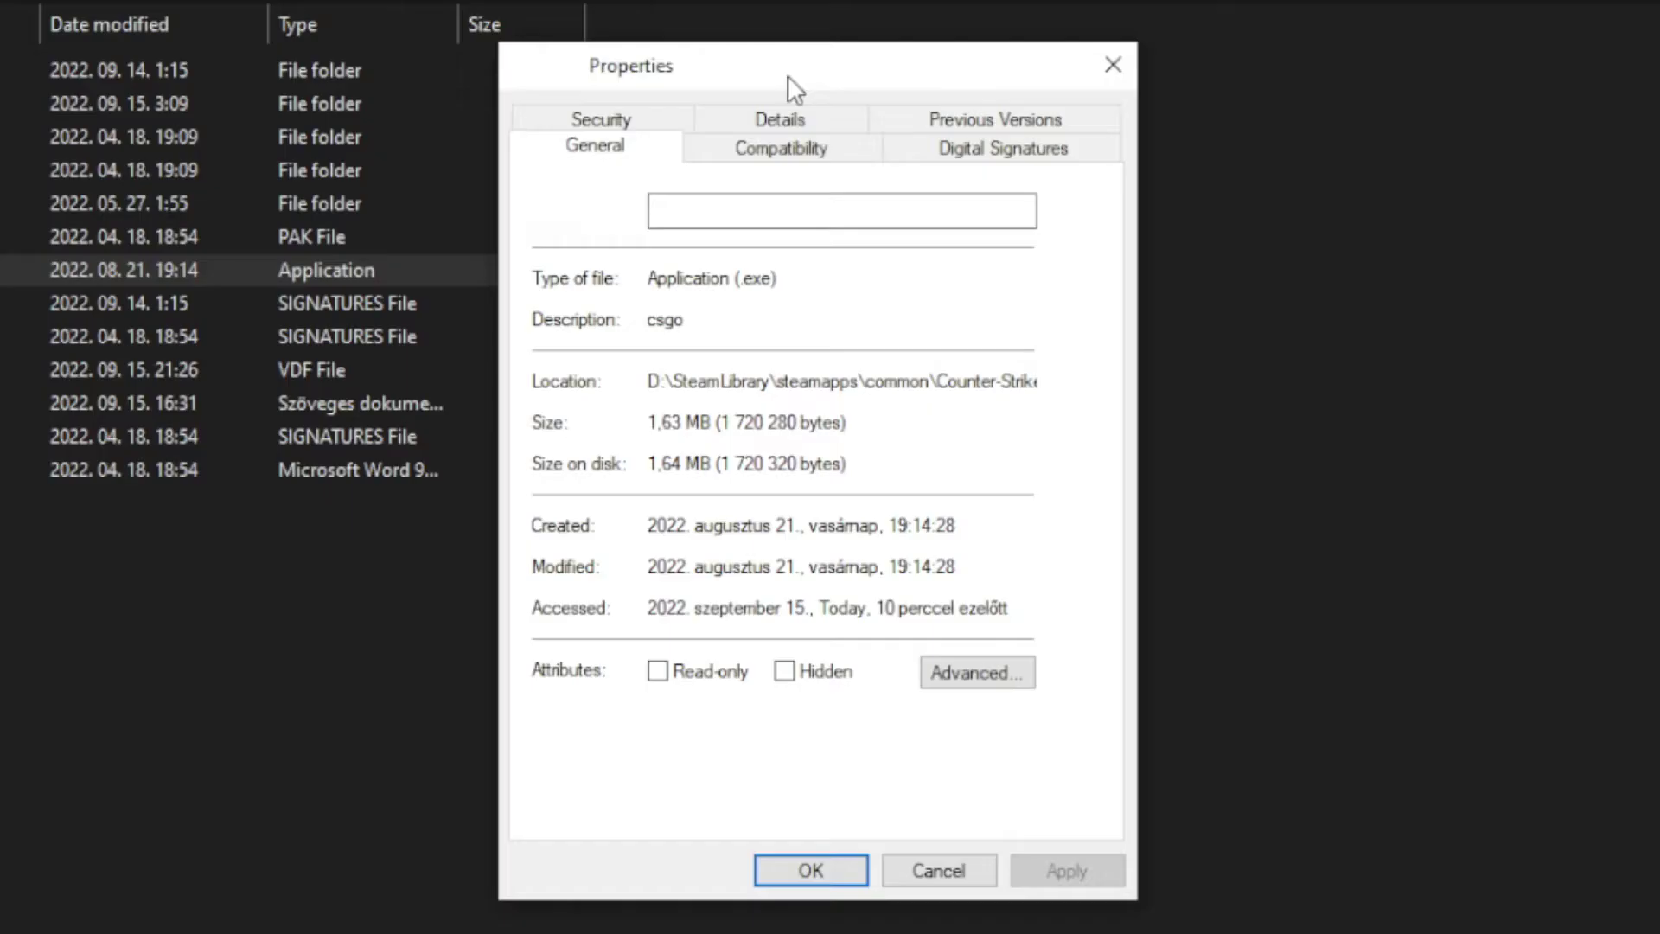
# Step: Set the game's application file to run in compatibility mode for Windows 8
pyautogui.click(799, 160)
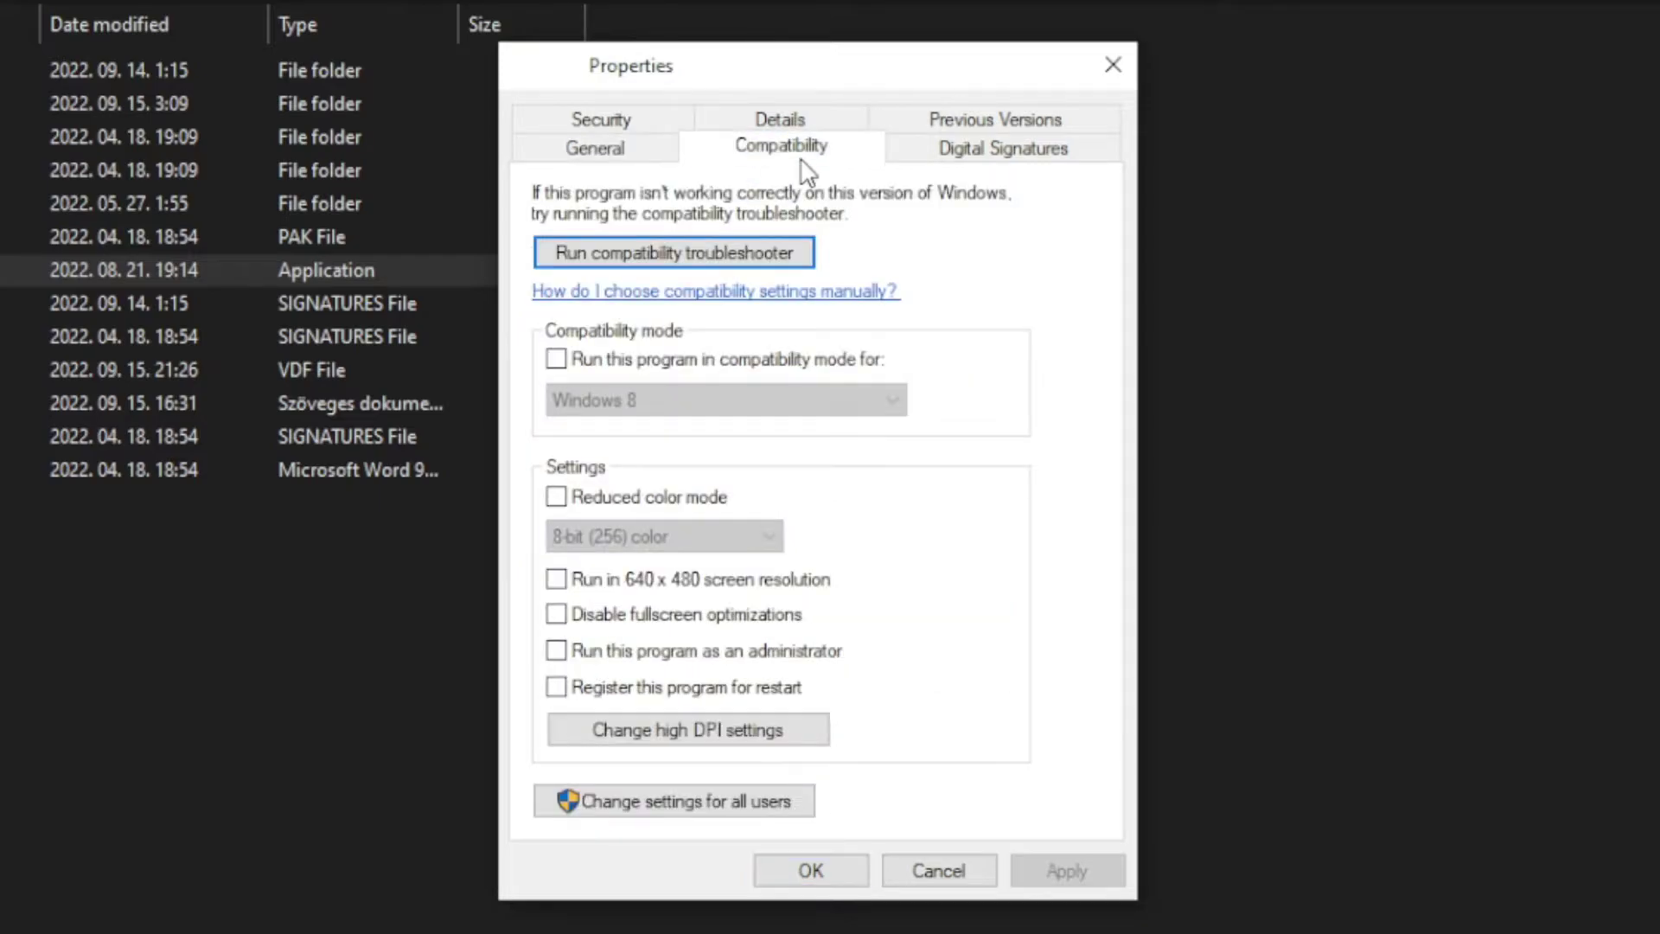
pyautogui.click(558, 361)
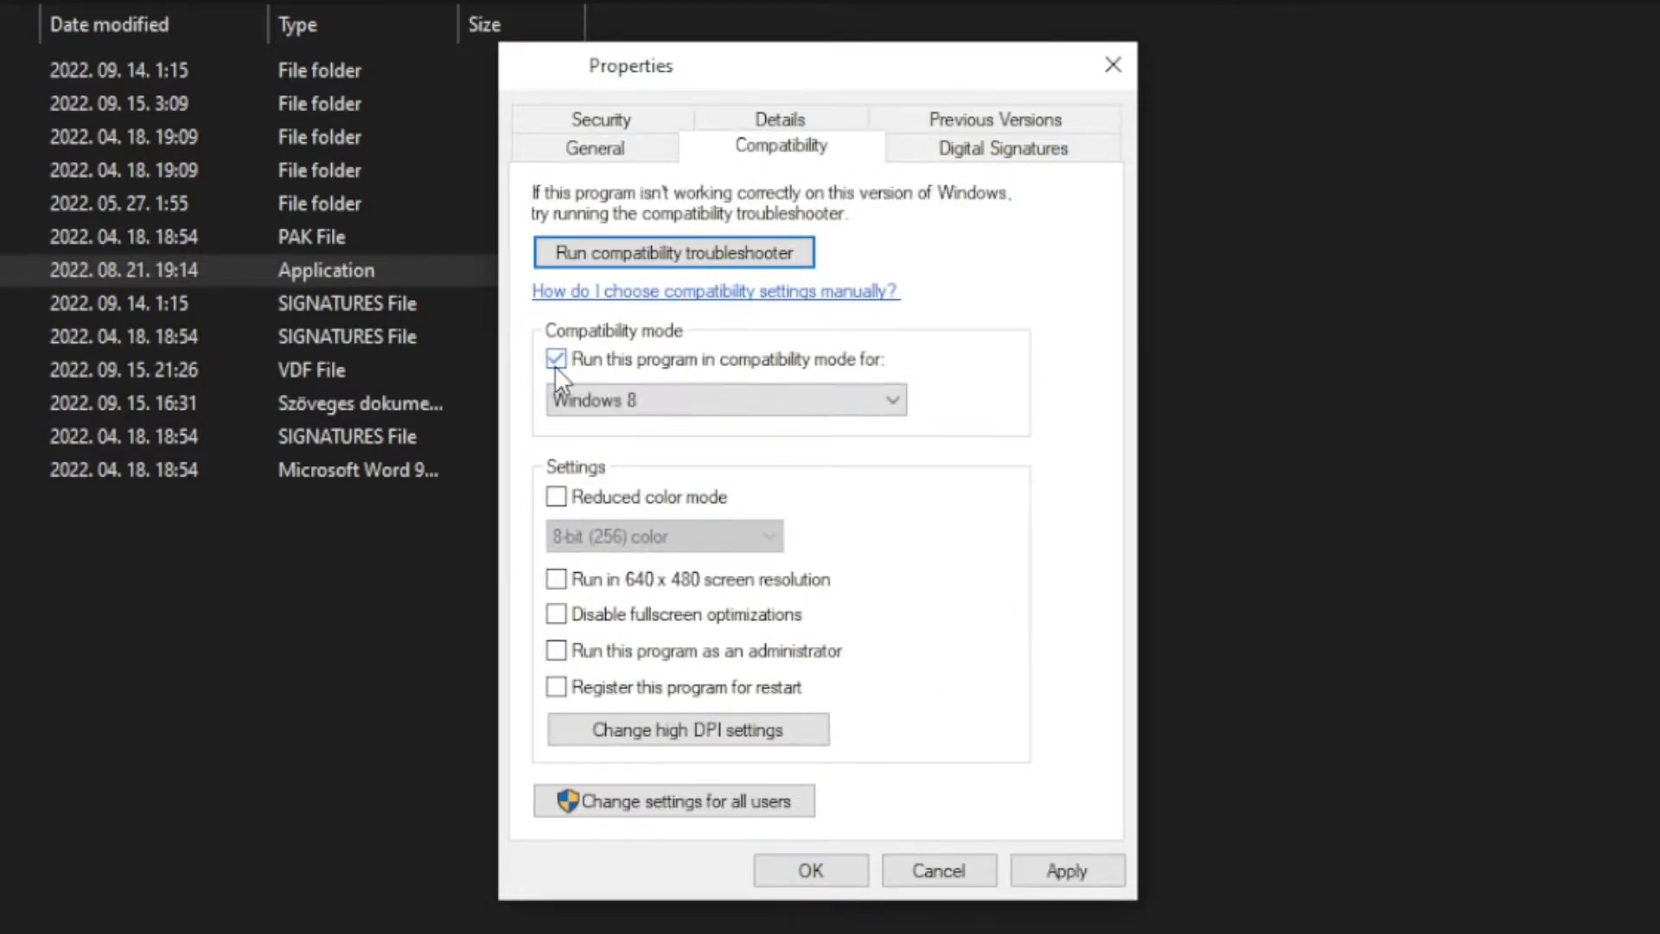
pyautogui.click(642, 397)
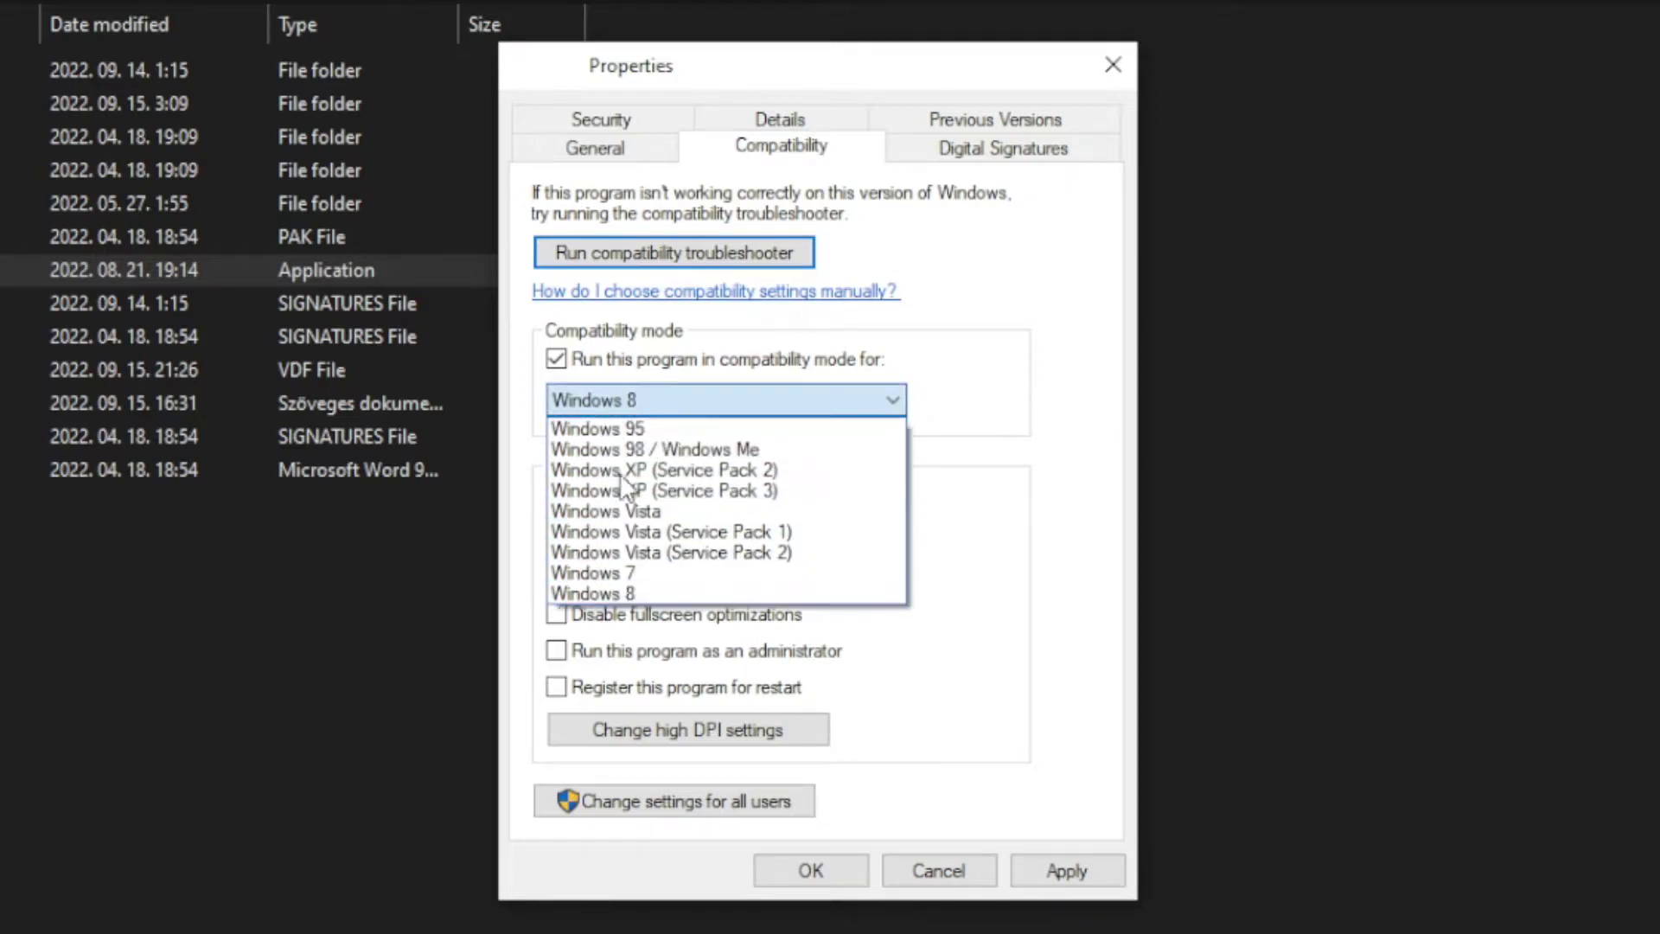
pyautogui.click(633, 593)
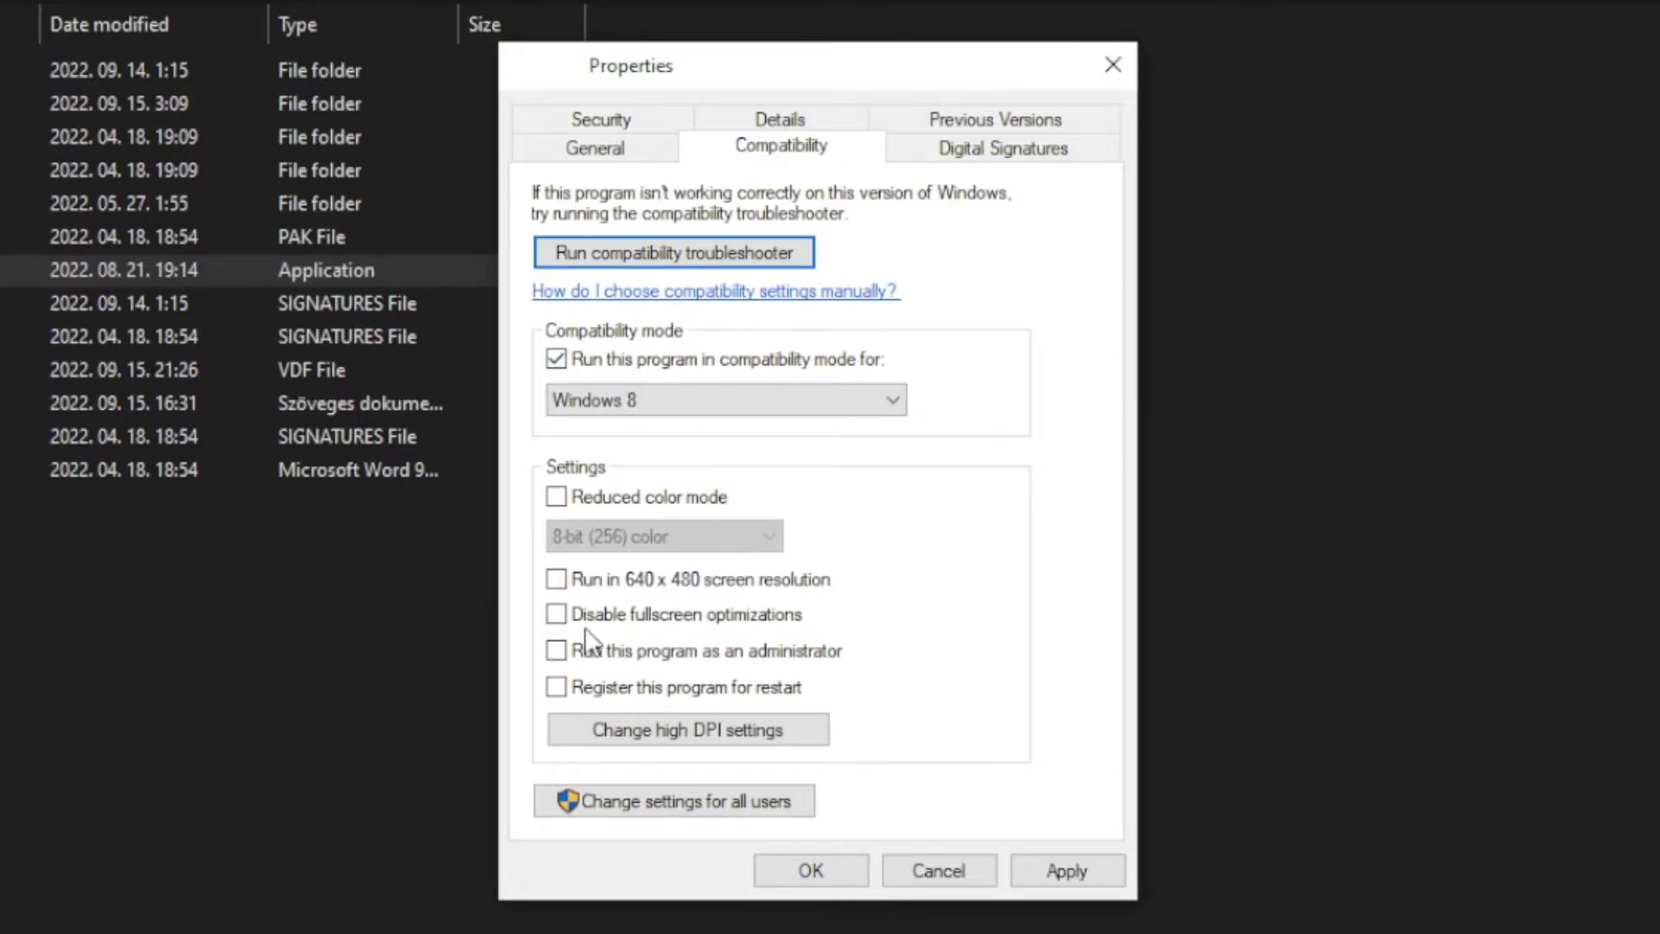
# Step: Disable fullscreen optimizations, enable running the program as an administrator, and apply the compatibility settings
pyautogui.click(669, 621)
pyautogui.click(802, 662)
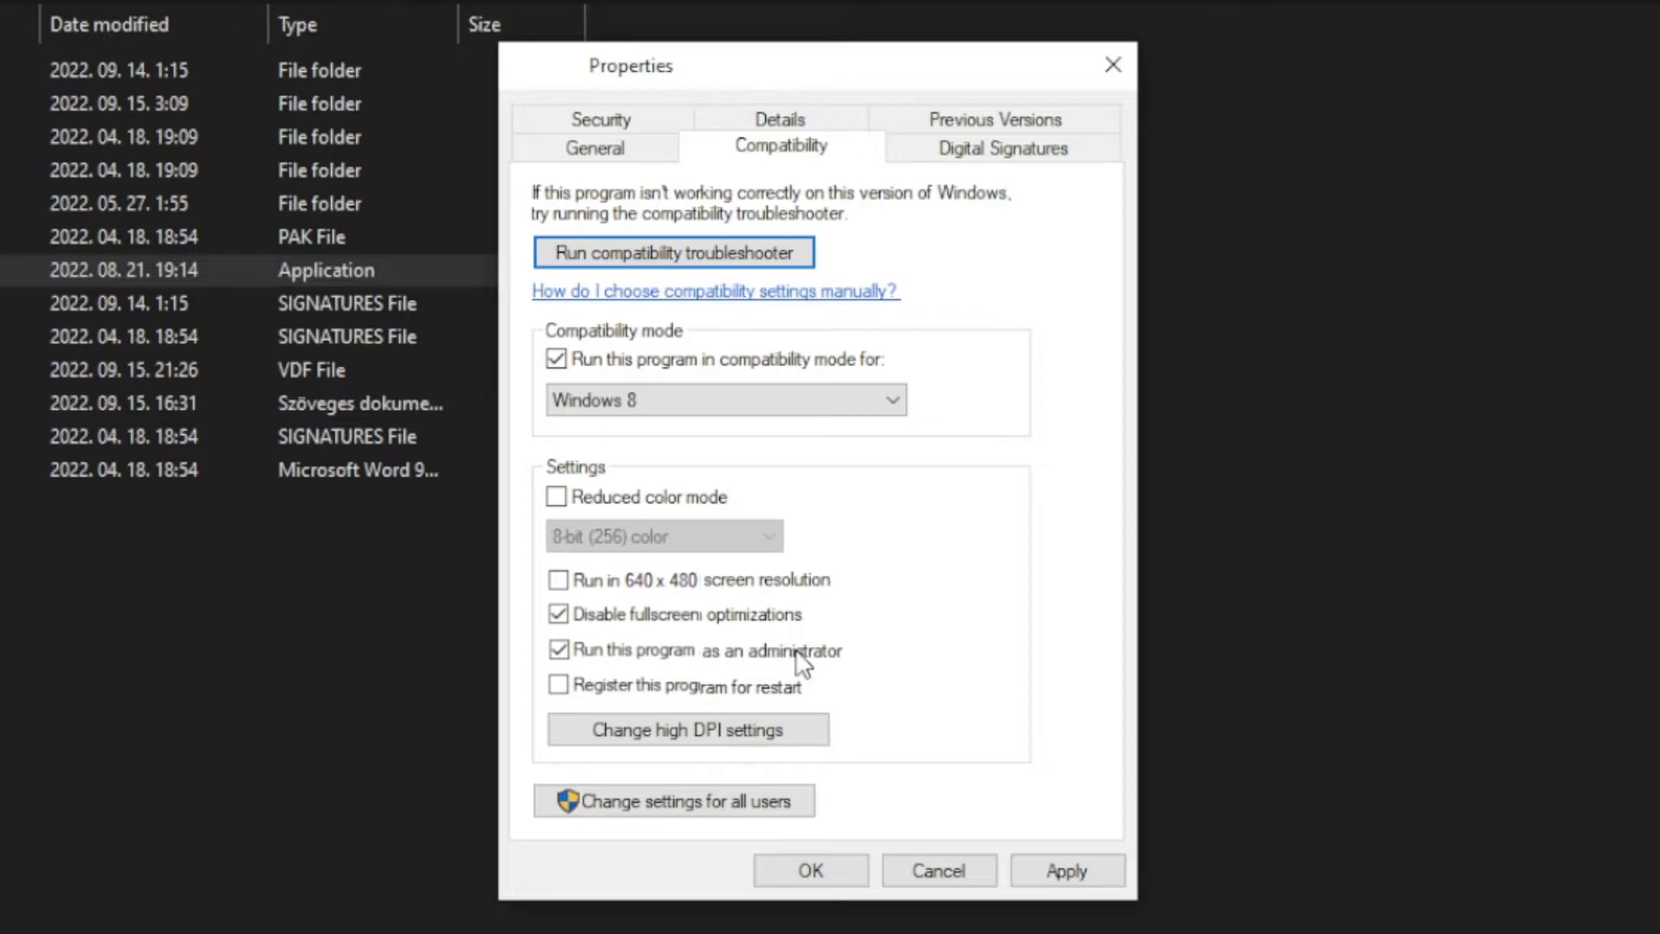
pyautogui.click(1076, 872)
pyautogui.click(811, 875)
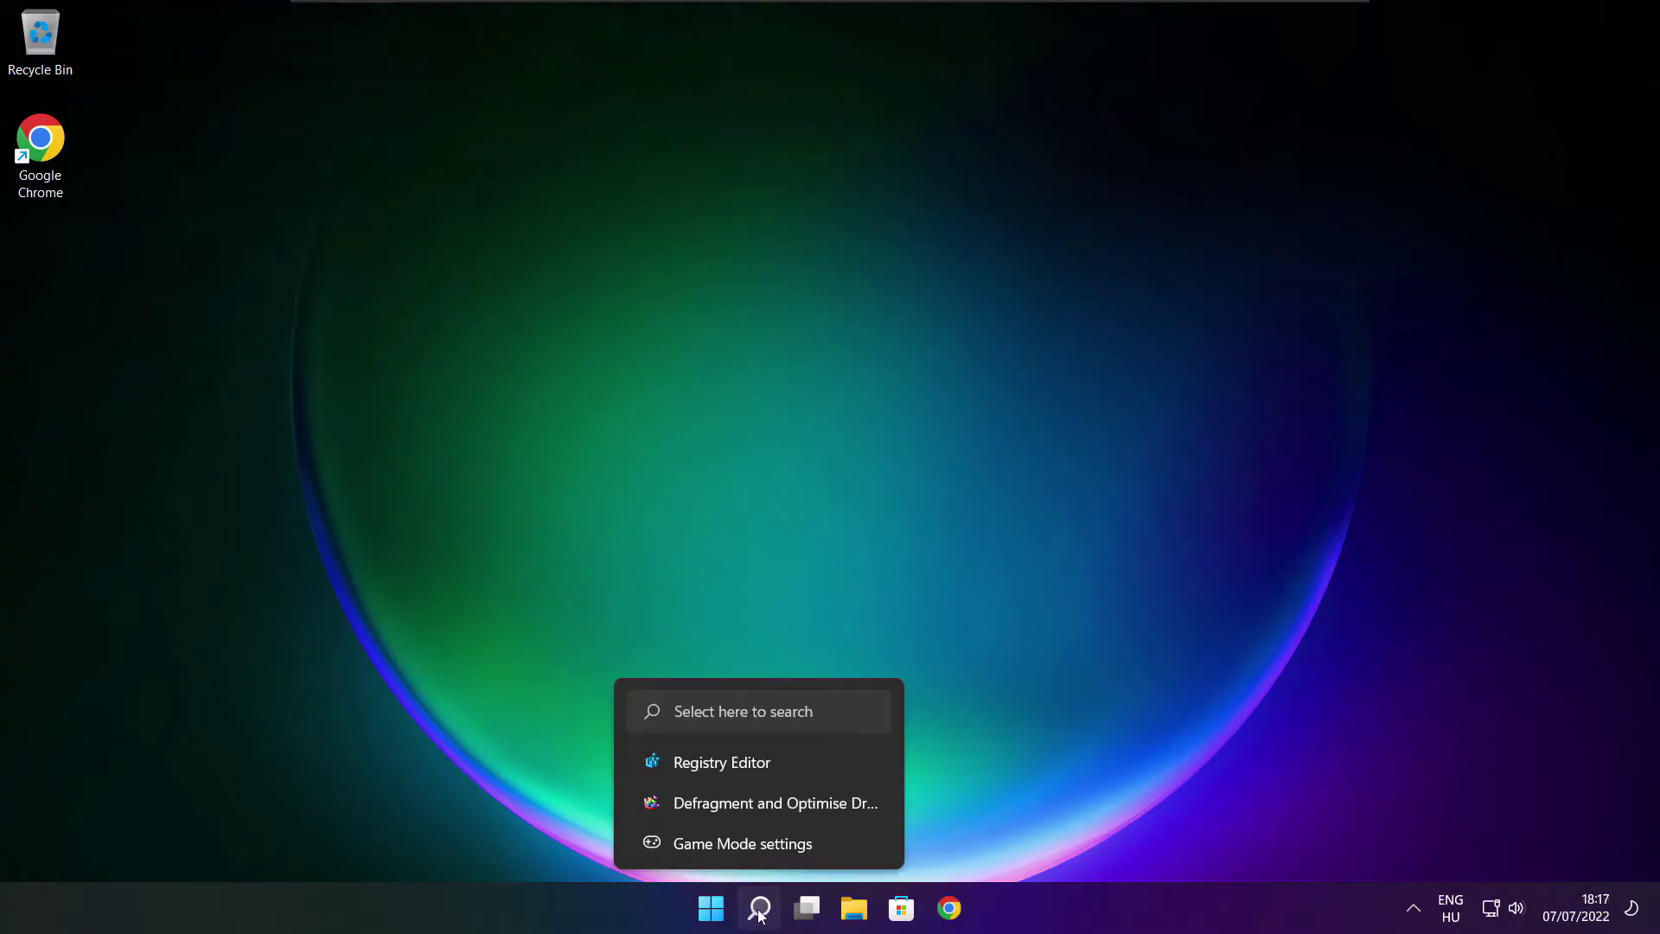
# Step: Search Windows for "updates", run a check for updates in Windows Update, and close Settings
pyautogui.click(758, 906)
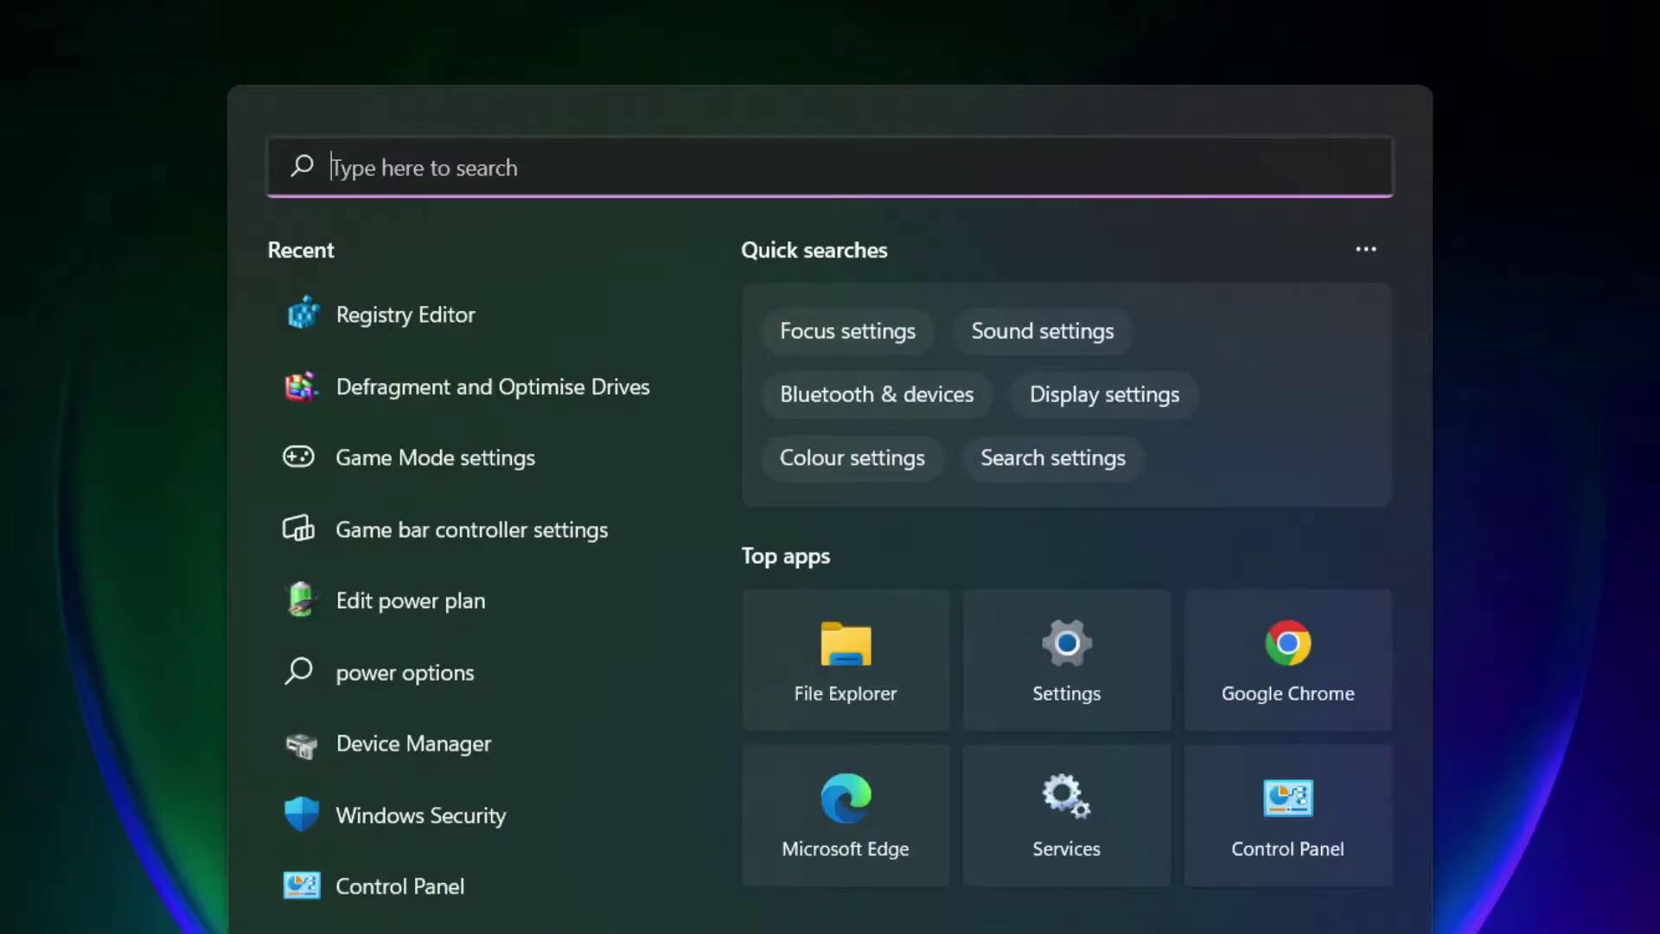
pyautogui.write('u')
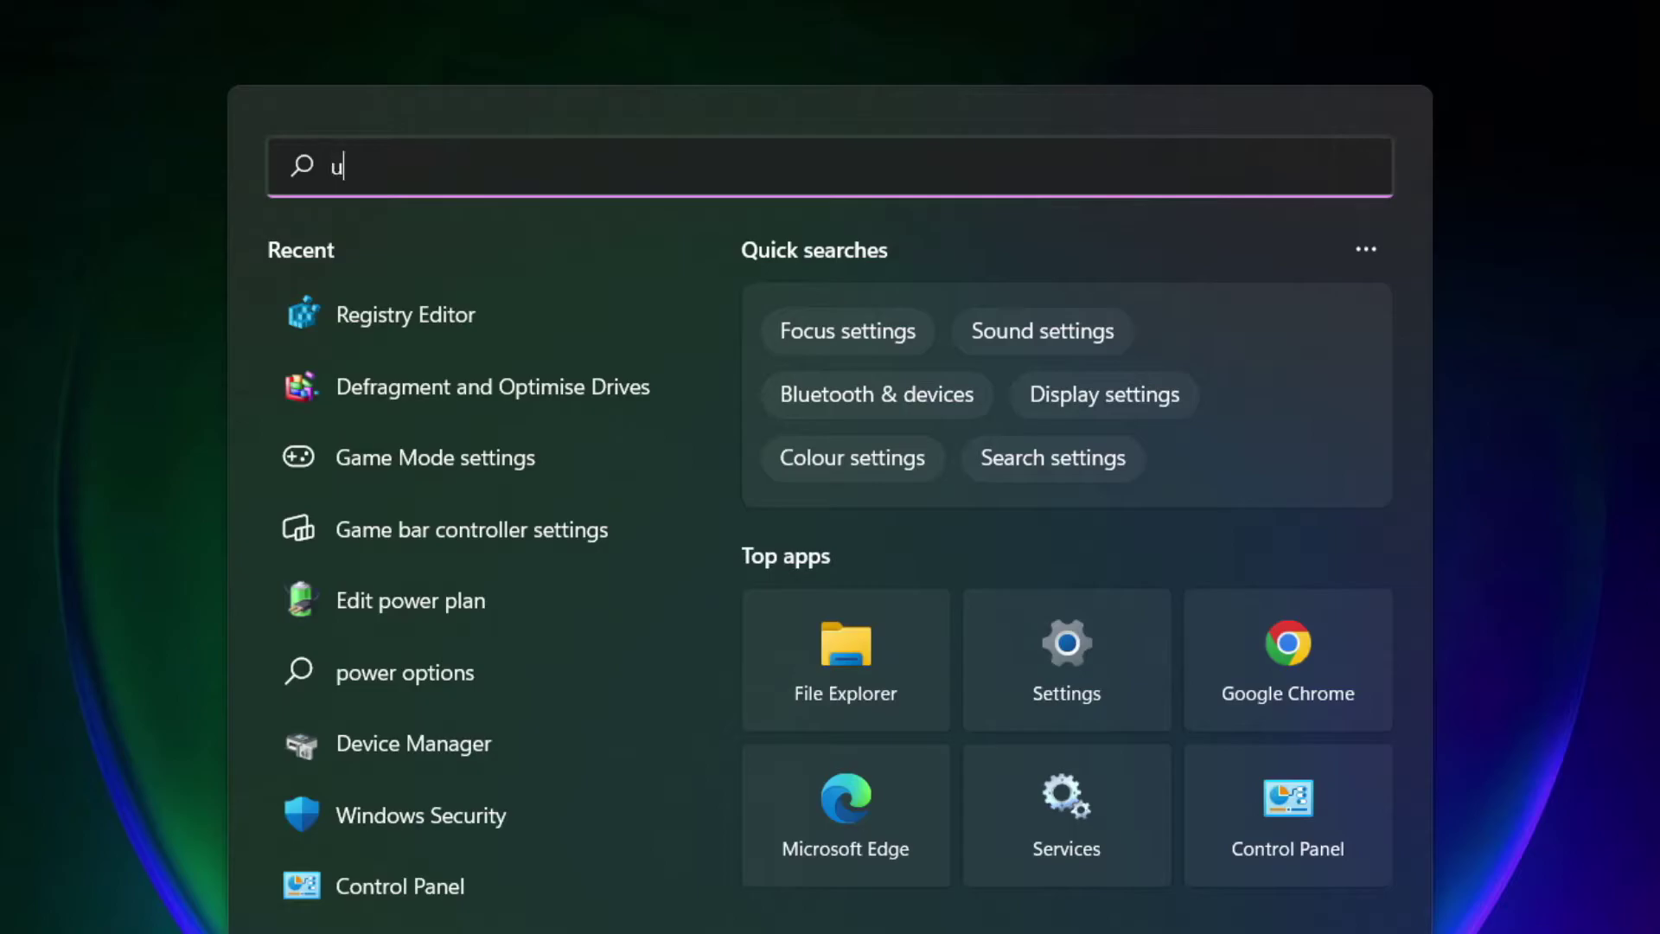
pyautogui.write('pdates')
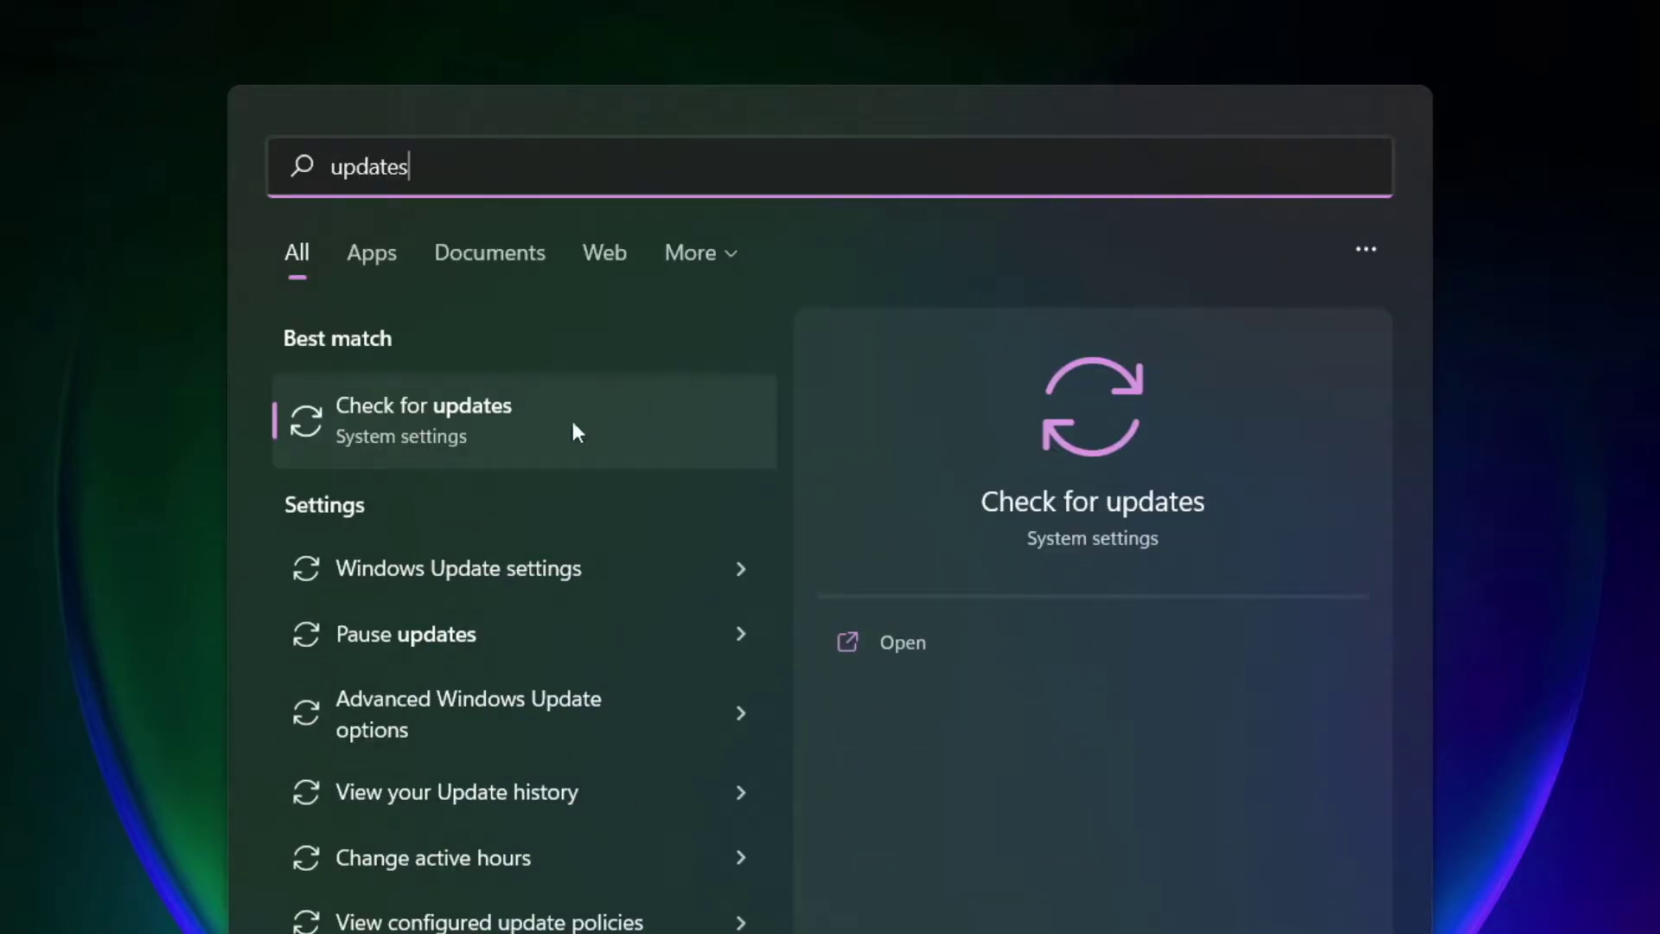
pyautogui.click(506, 429)
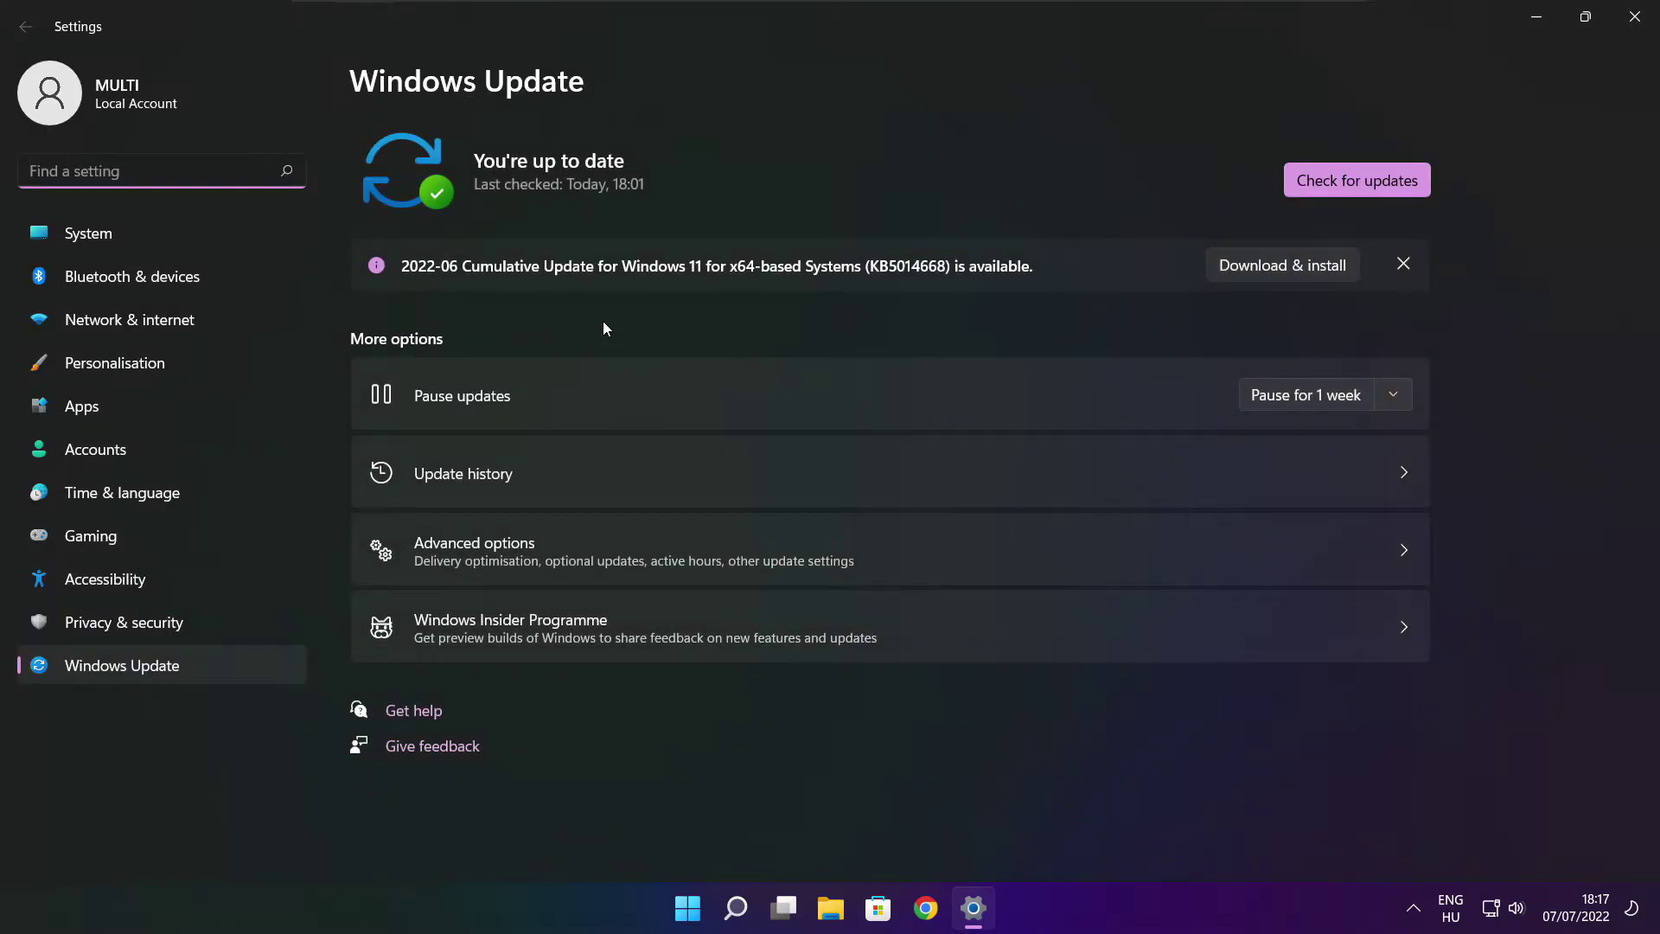
pyautogui.click(1357, 181)
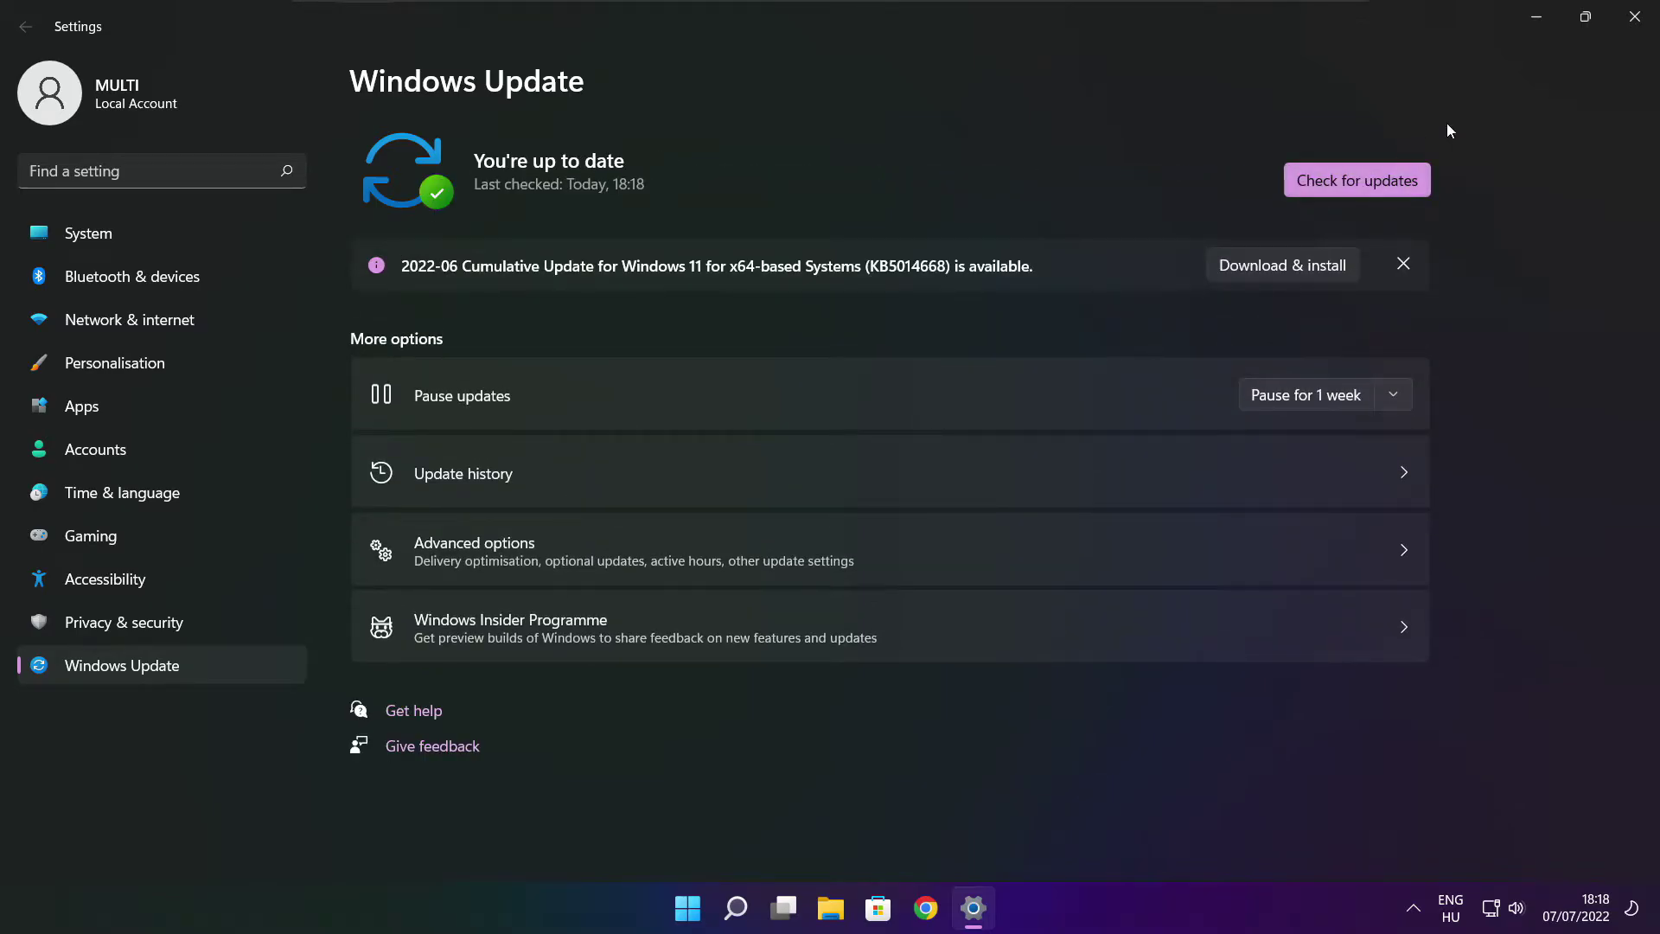
pyautogui.click(1634, 22)
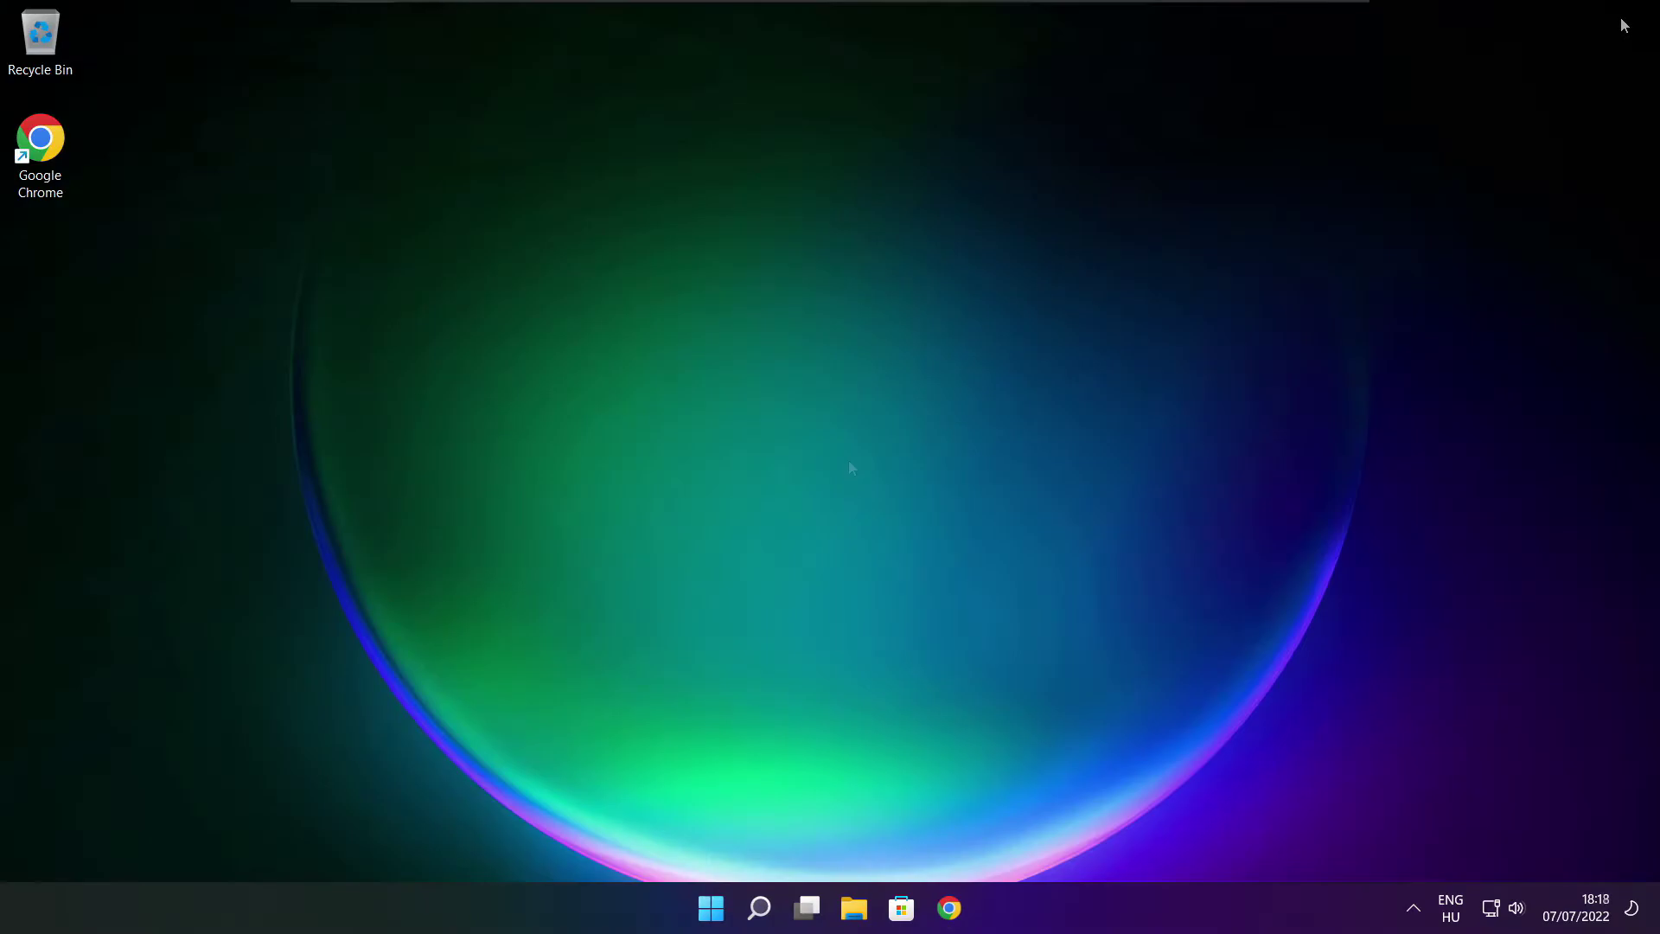
# Step: Switch to Google Chrome and download the English DirectX End-User Runtime Web Installer from the Microsoft Download Center page
pyautogui.click(948, 910)
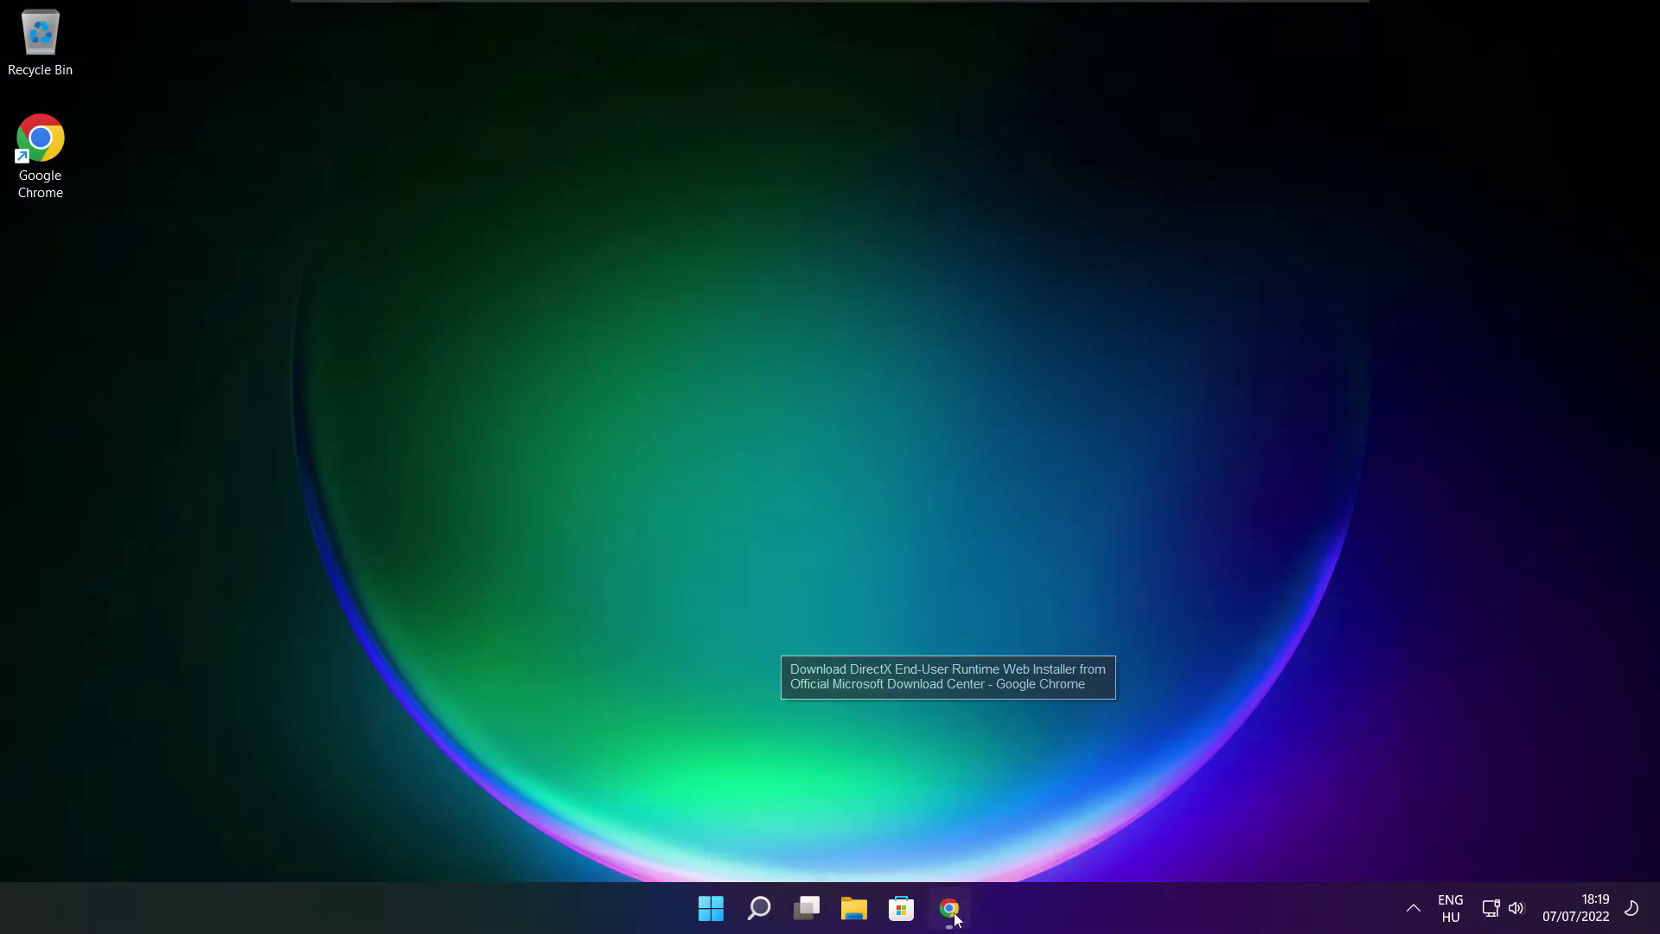
pyautogui.hotkey('ctrl', 'l')
pyautogui.press('Right')
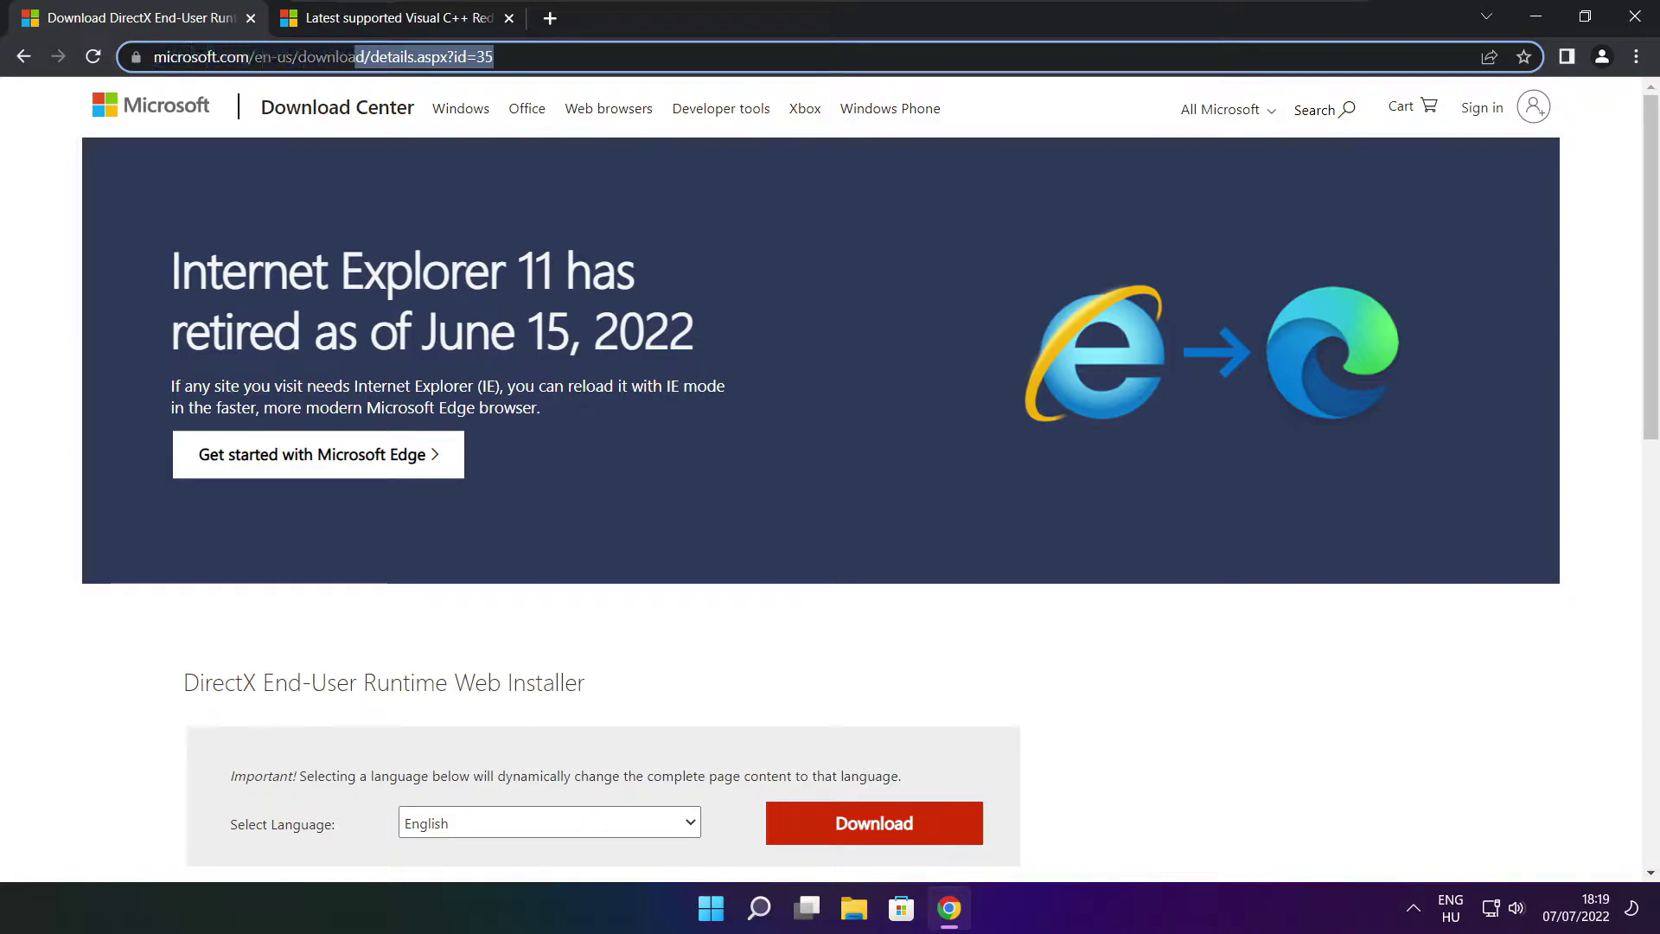
pyautogui.click(593, 624)
pyautogui.scroll(-4, 663, 385)
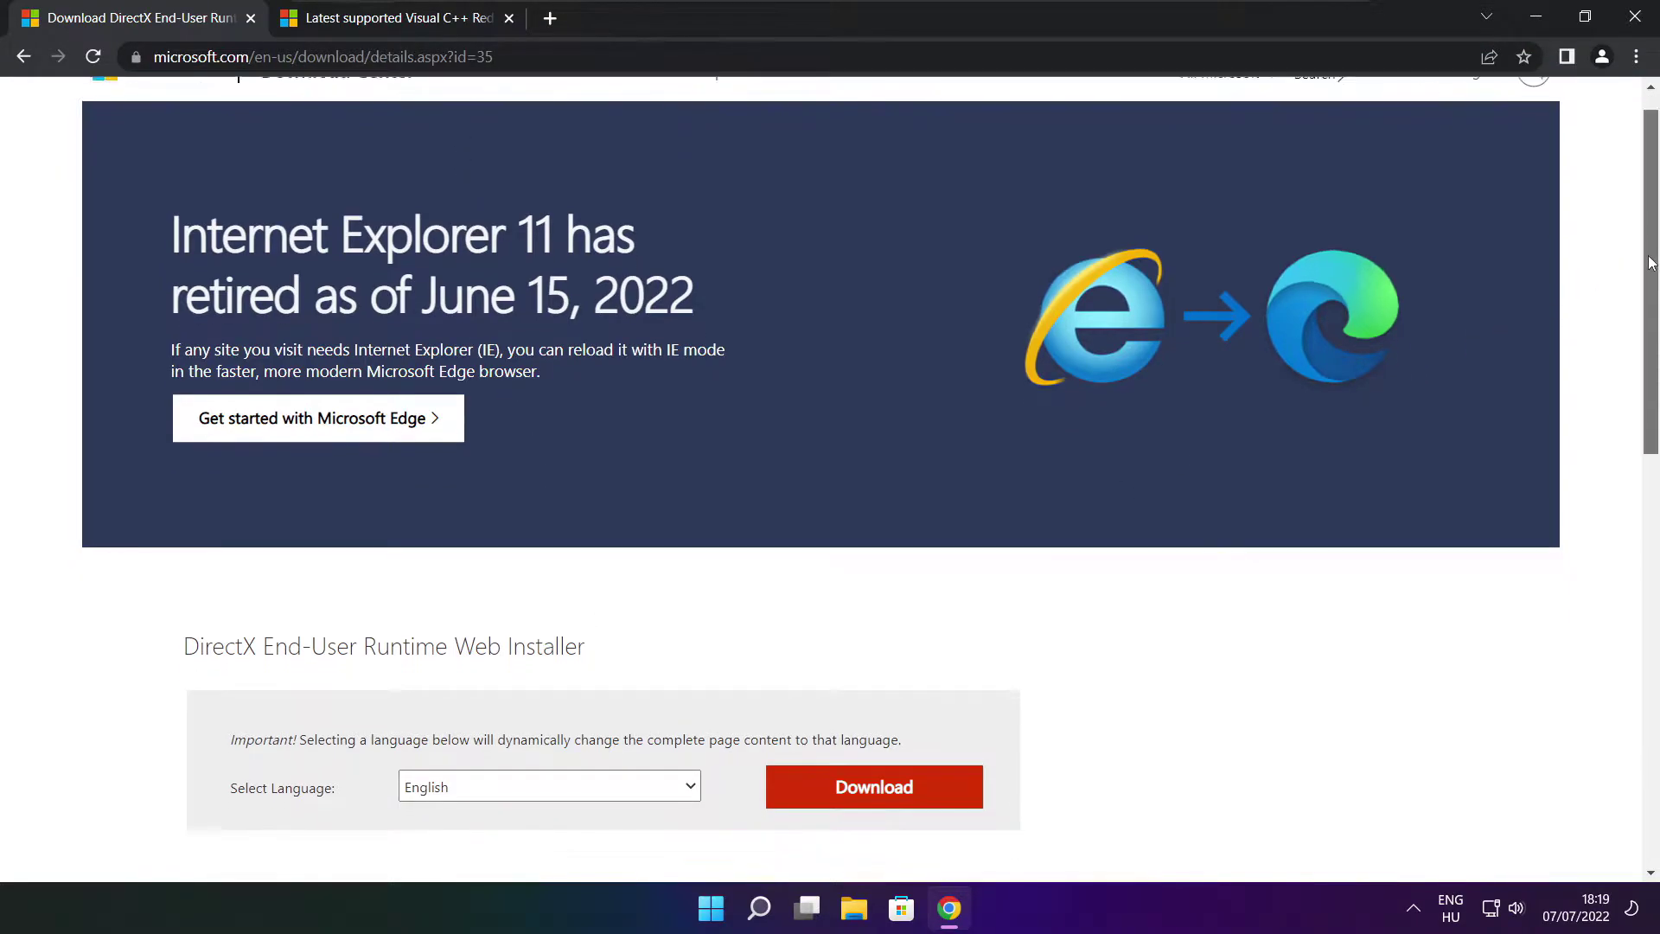
pyautogui.moveTo(616, 361); pyautogui.dragTo(708, 368)
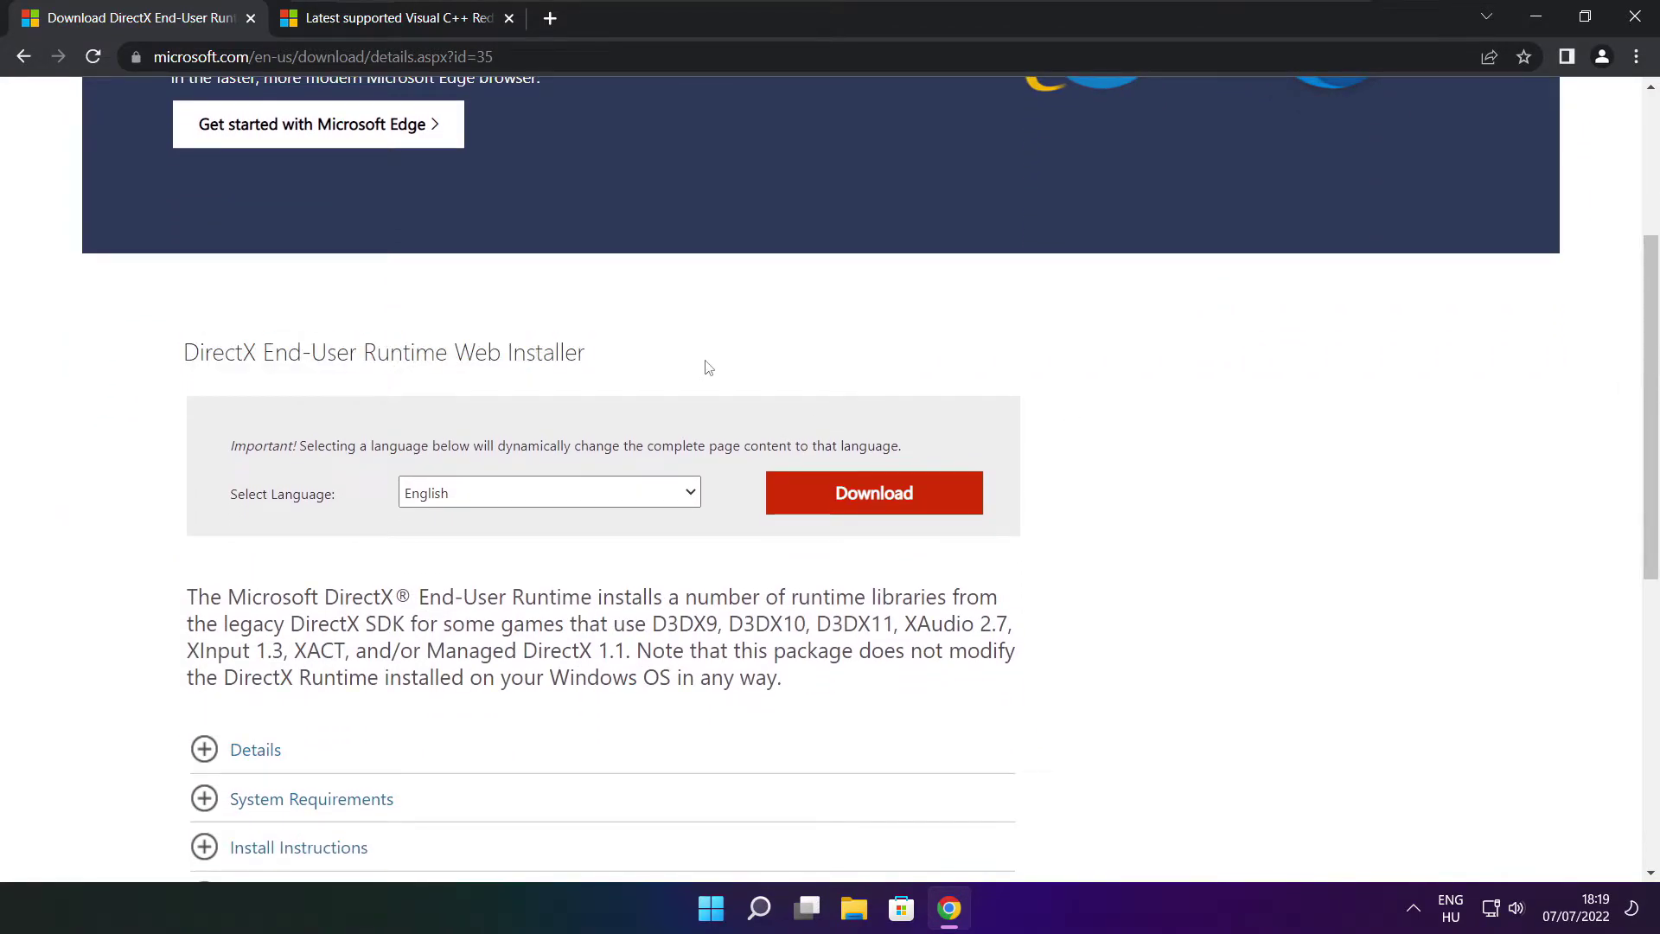
pyautogui.click(879, 500)
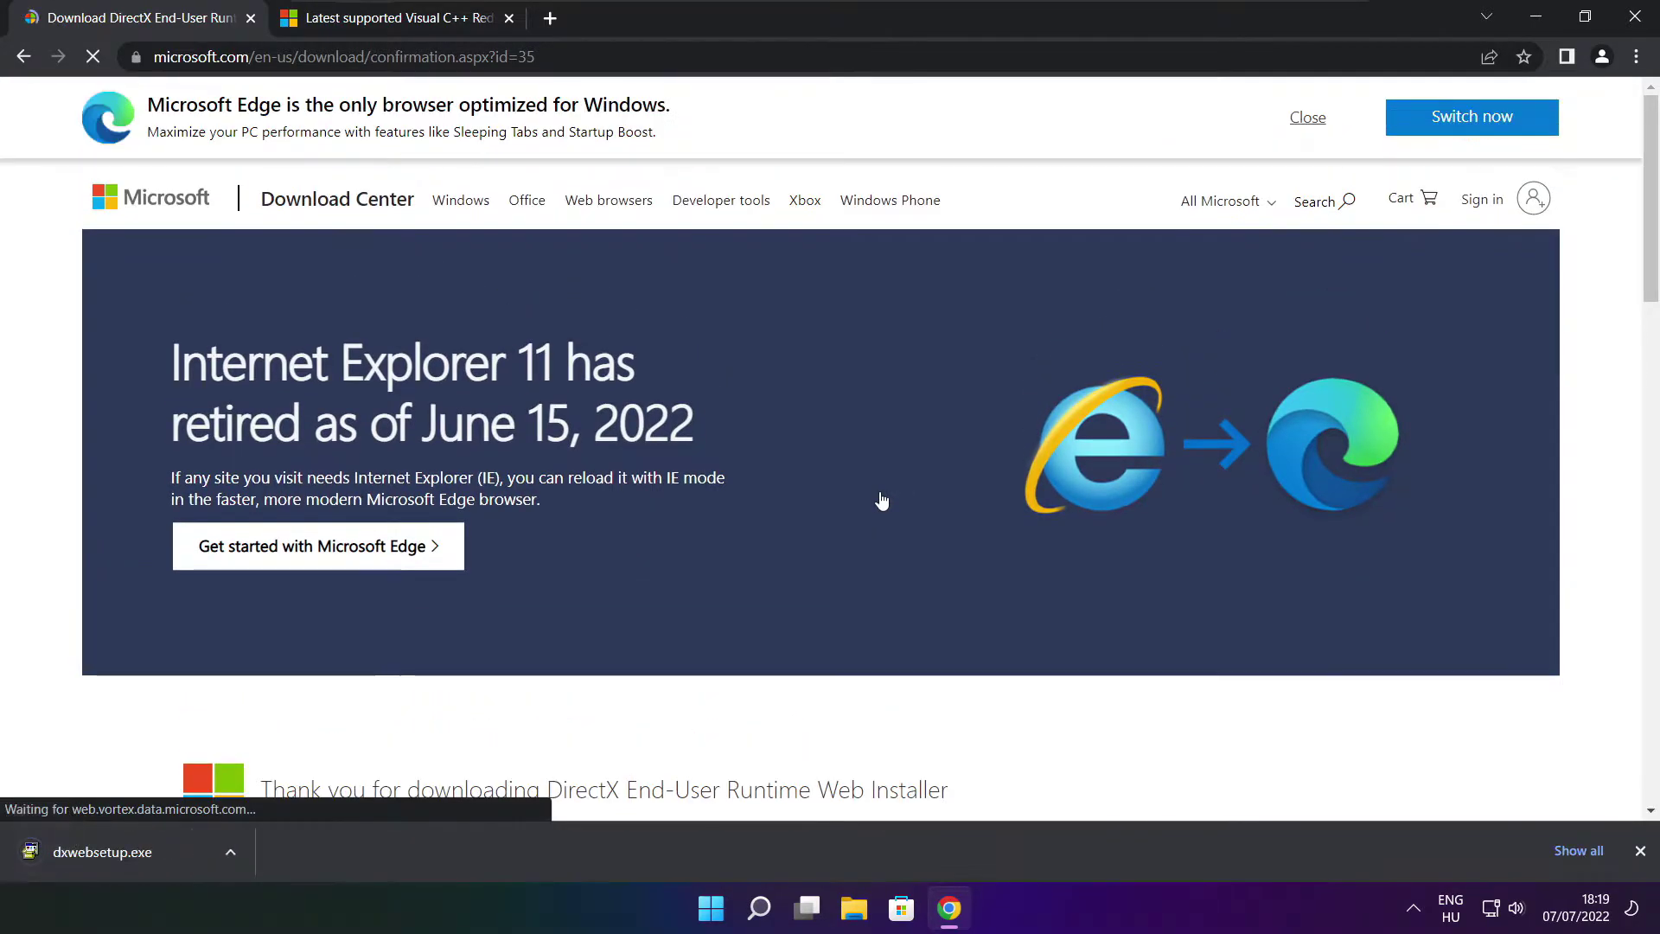
# Step: Run the downloaded dxwebsetup.exe and accept the DirectX license agreement
pyautogui.click(155, 852)
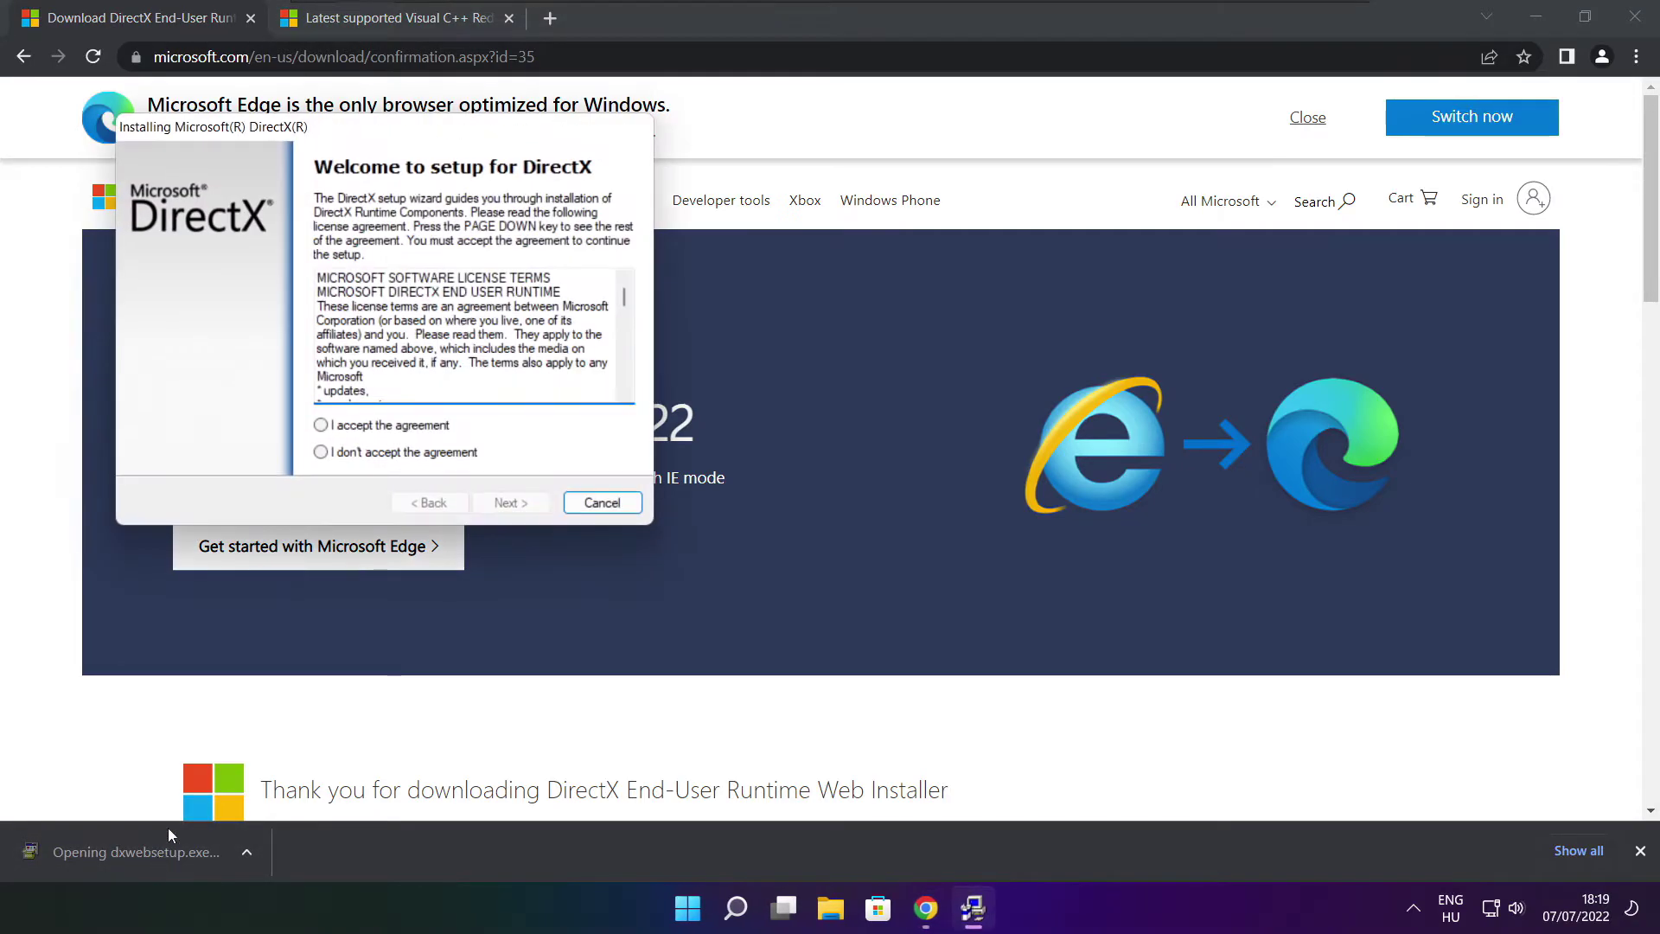
pyautogui.moveTo(351, 132); pyautogui.dragTo(792, 250)
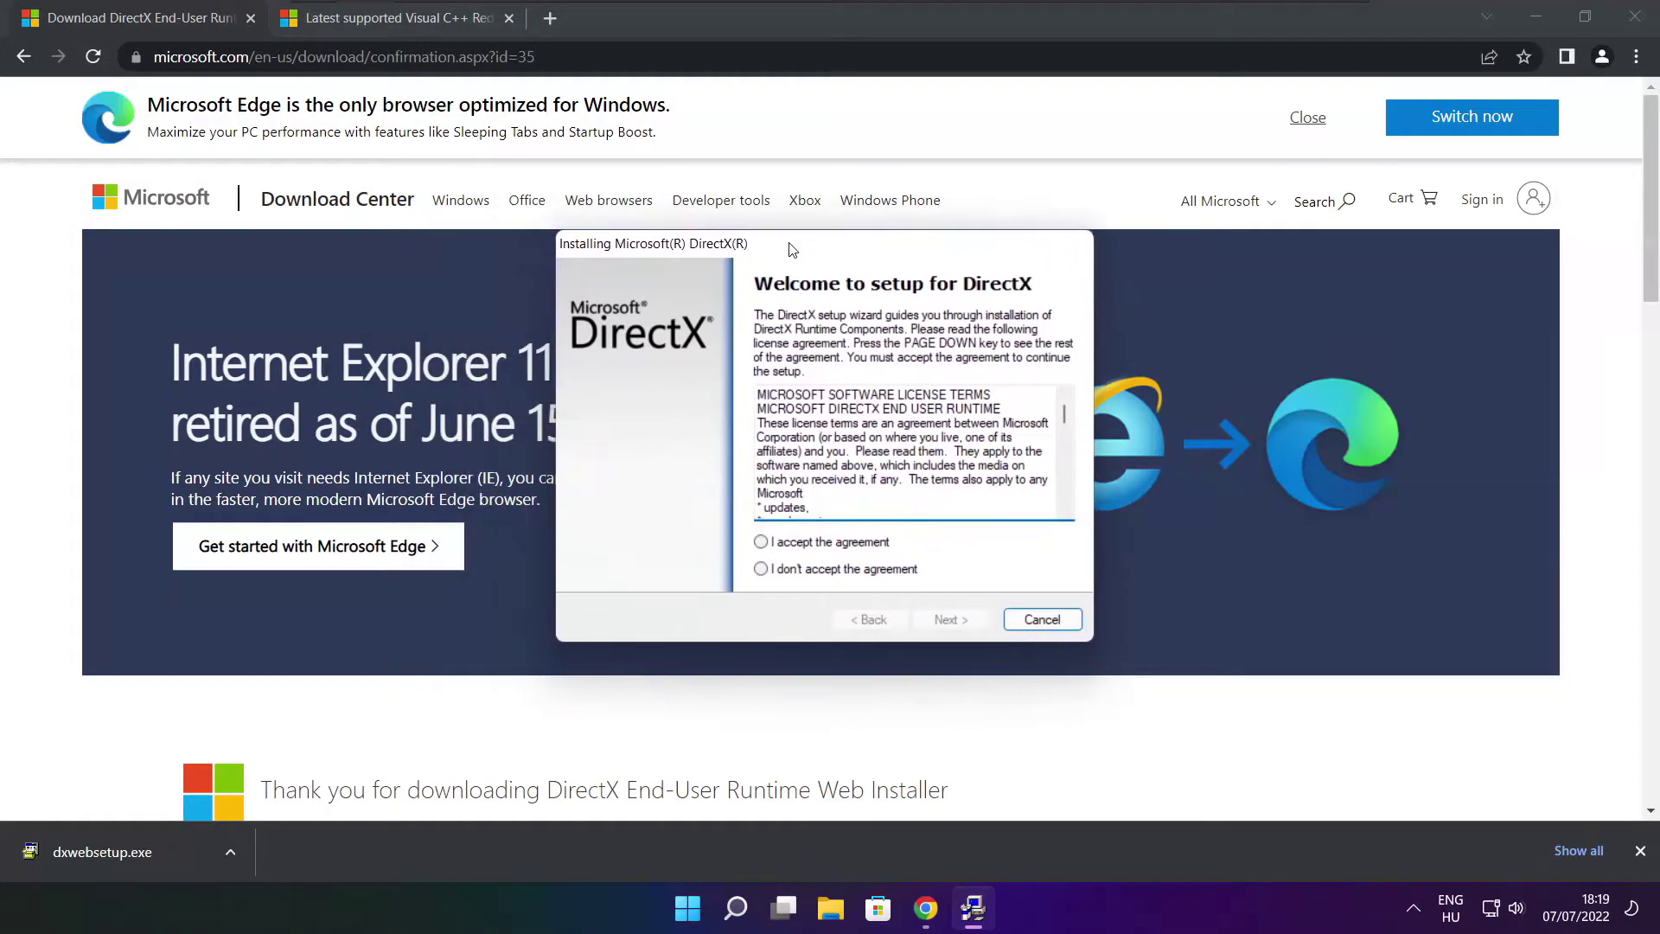
pyautogui.moveTo(1066, 421); pyautogui.dragTo(1063, 516)
pyautogui.click(791, 542)
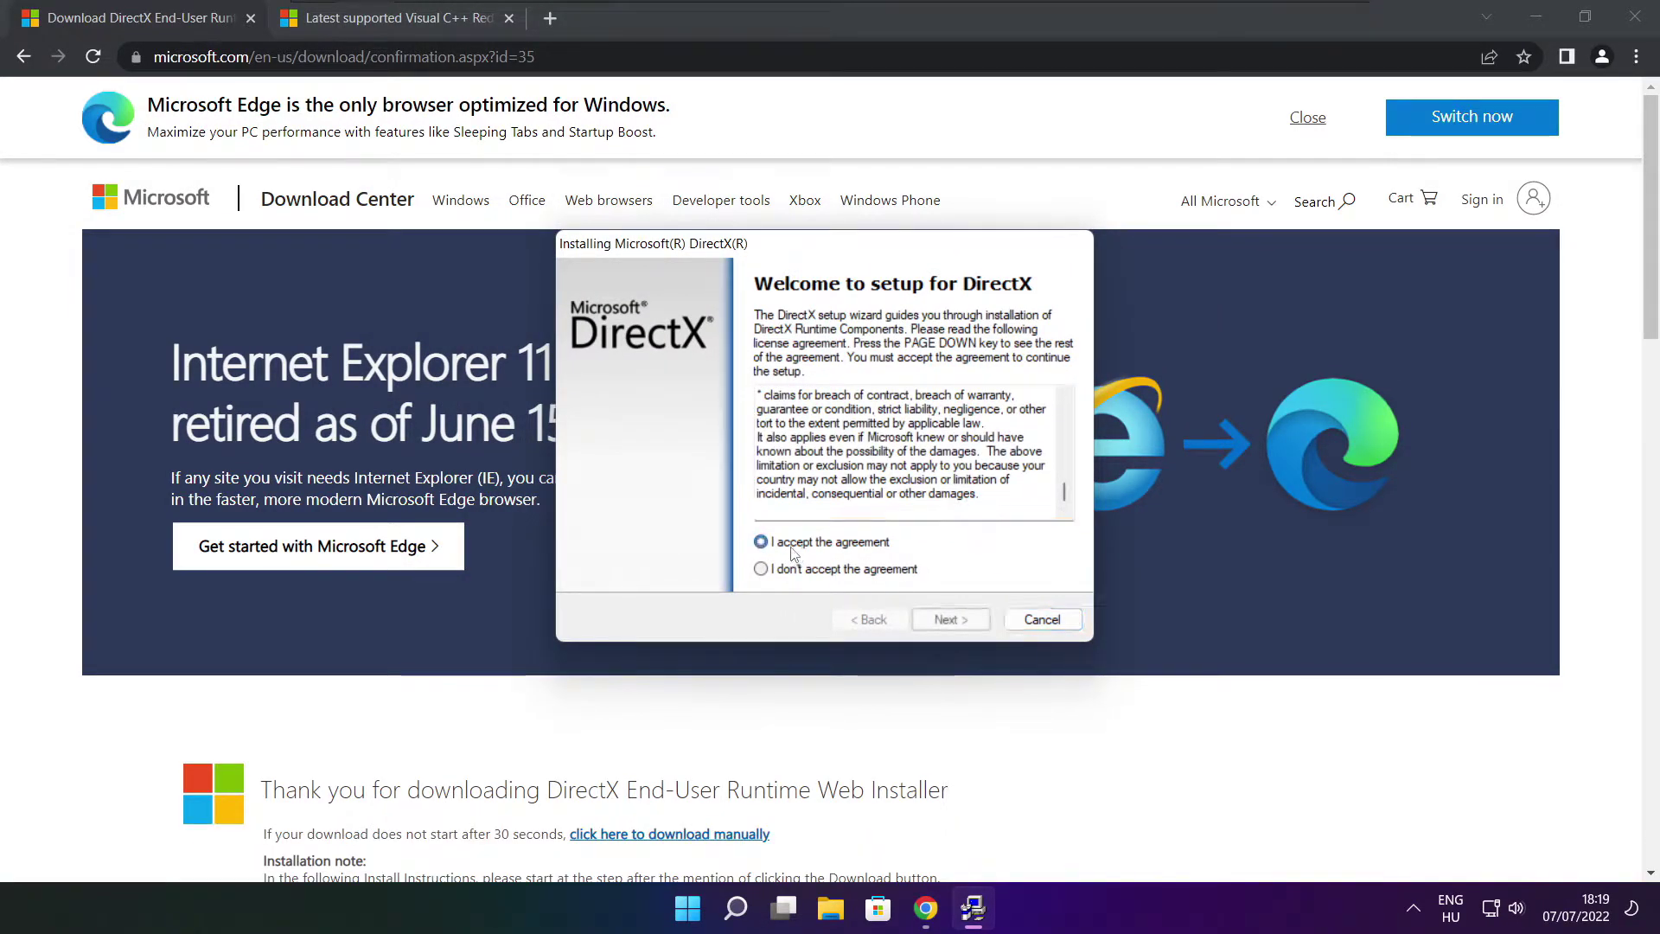
pyautogui.click(951, 619)
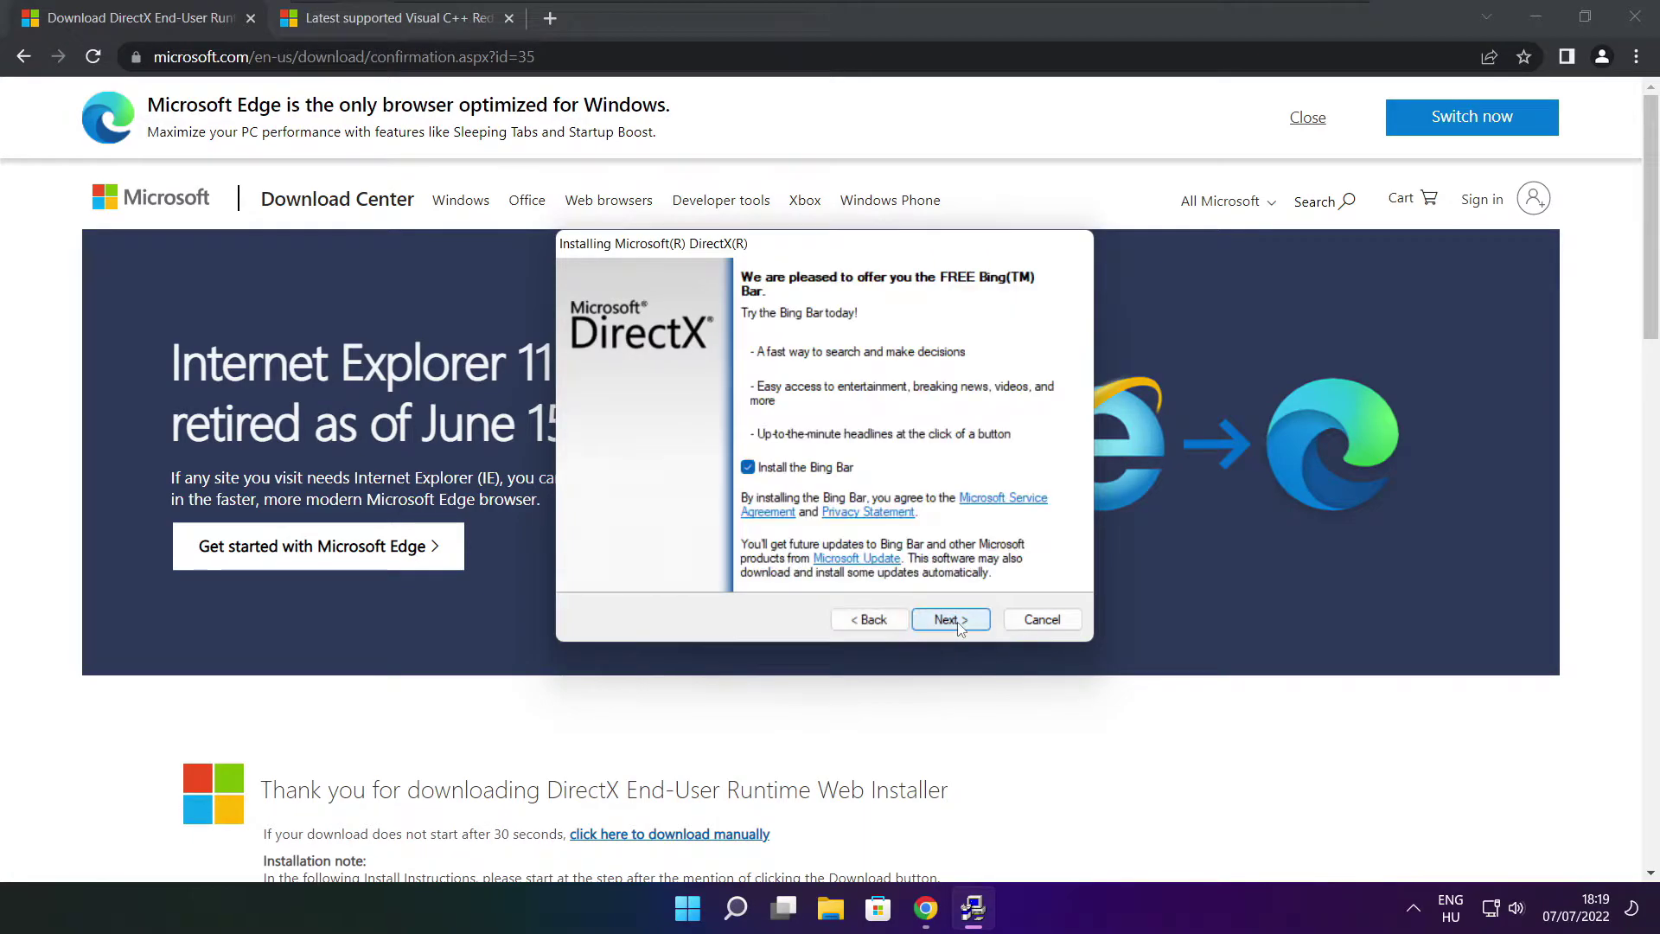
# Step: Decline the Bing Bar, install the DirectX runtime components and finish the setup
pyautogui.click(748, 467)
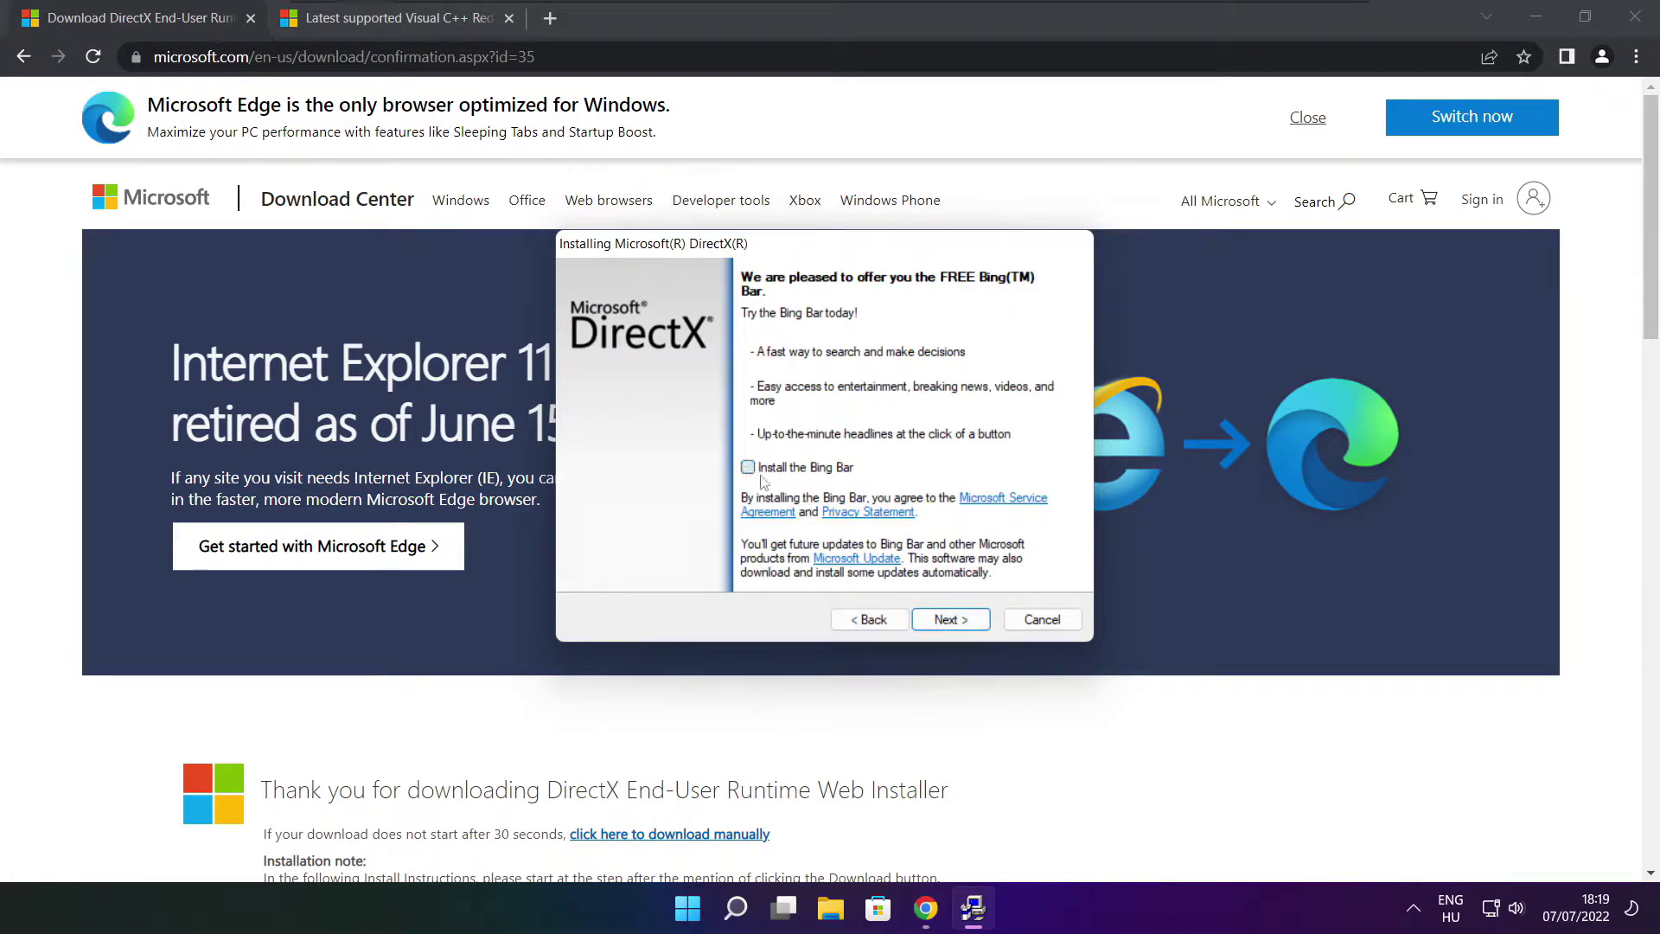
pyautogui.click(967, 624)
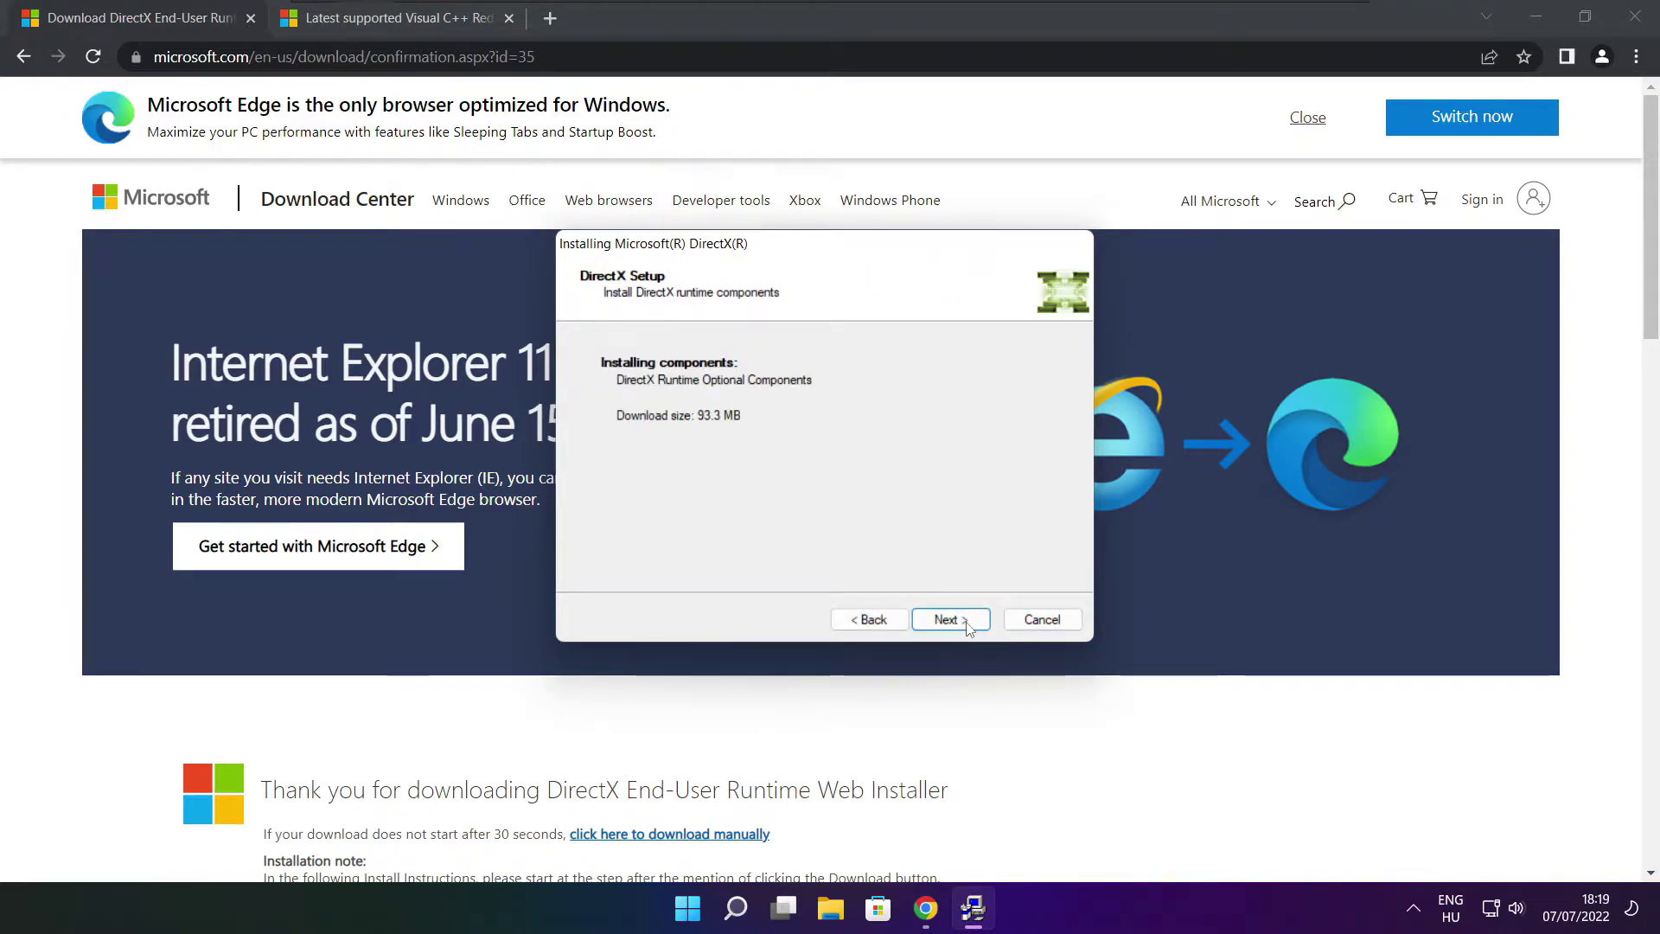
pyautogui.click(952, 621)
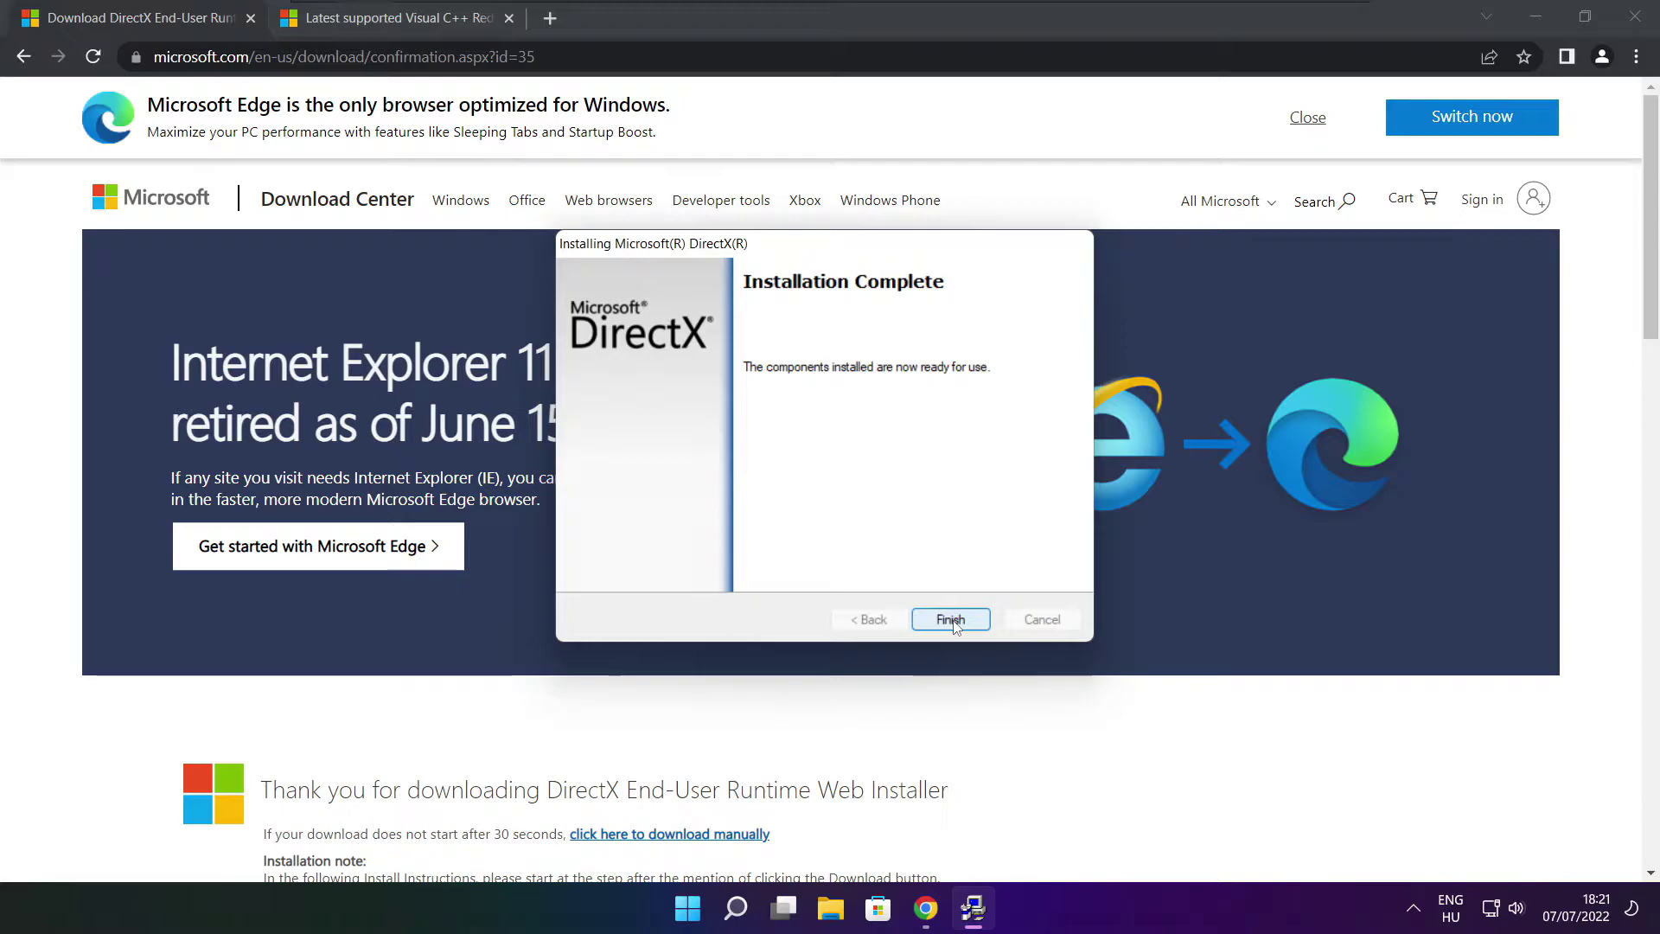
pyautogui.click(950, 620)
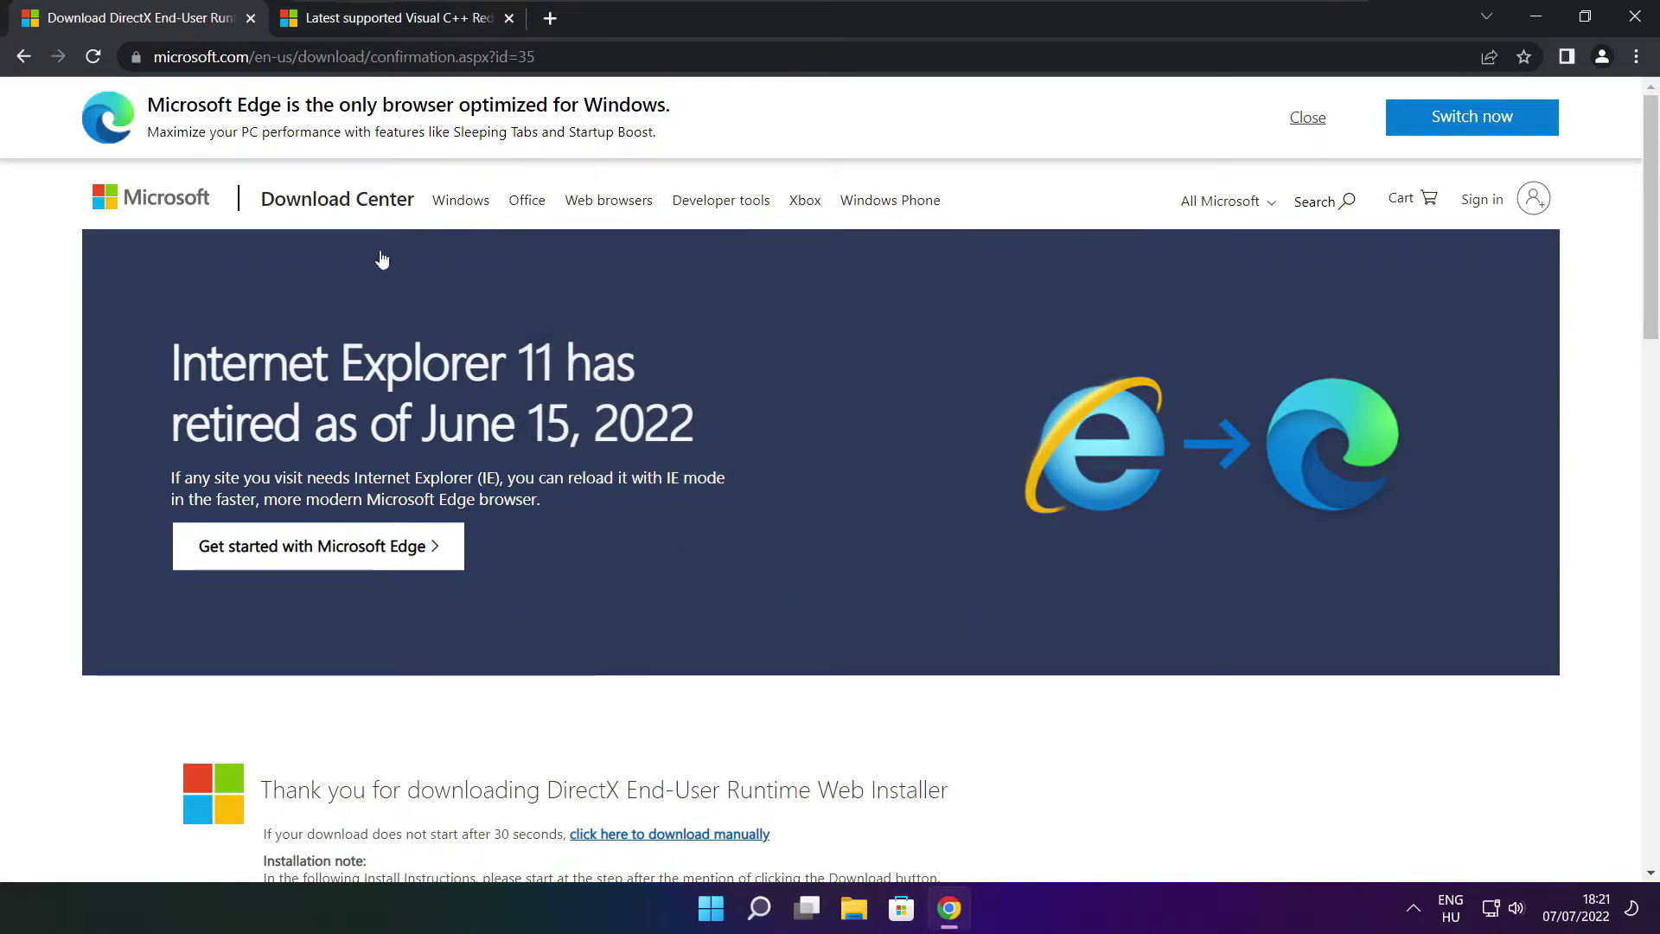
# Step: Close the DirectX page and download the ARM64, X86 and X64 Visual C++ Redistributable packages for Visual Studio 2015, 2017, 2019, and 2022
pyautogui.click(250, 19)
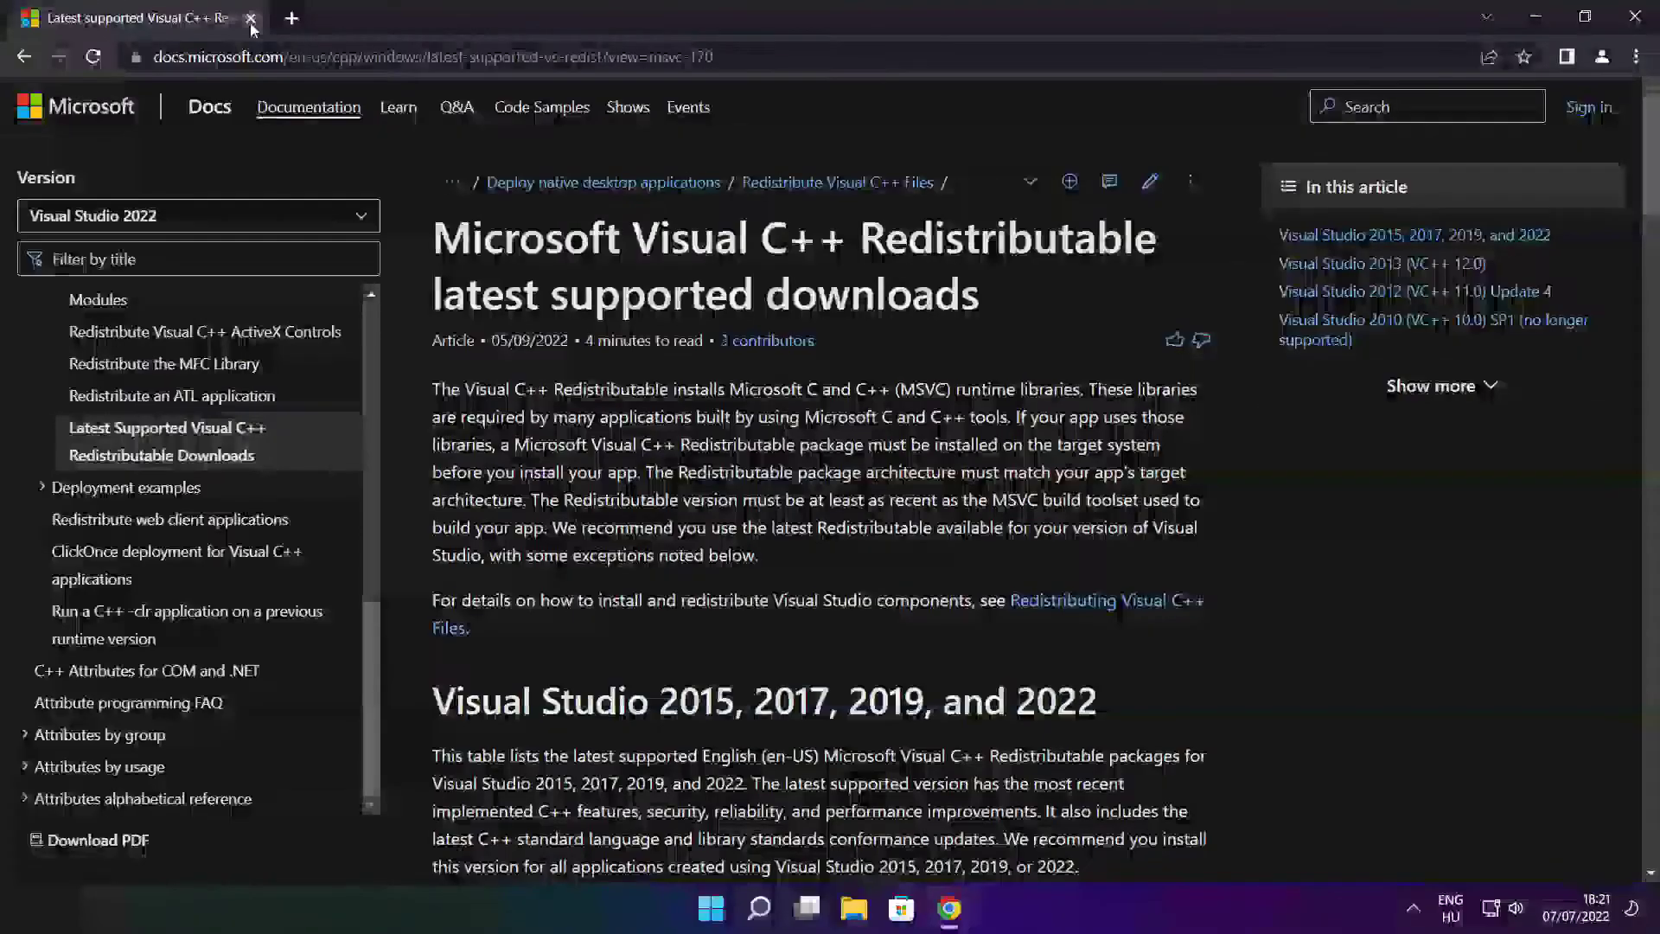
pyautogui.hotkey('ctrl', 'l')
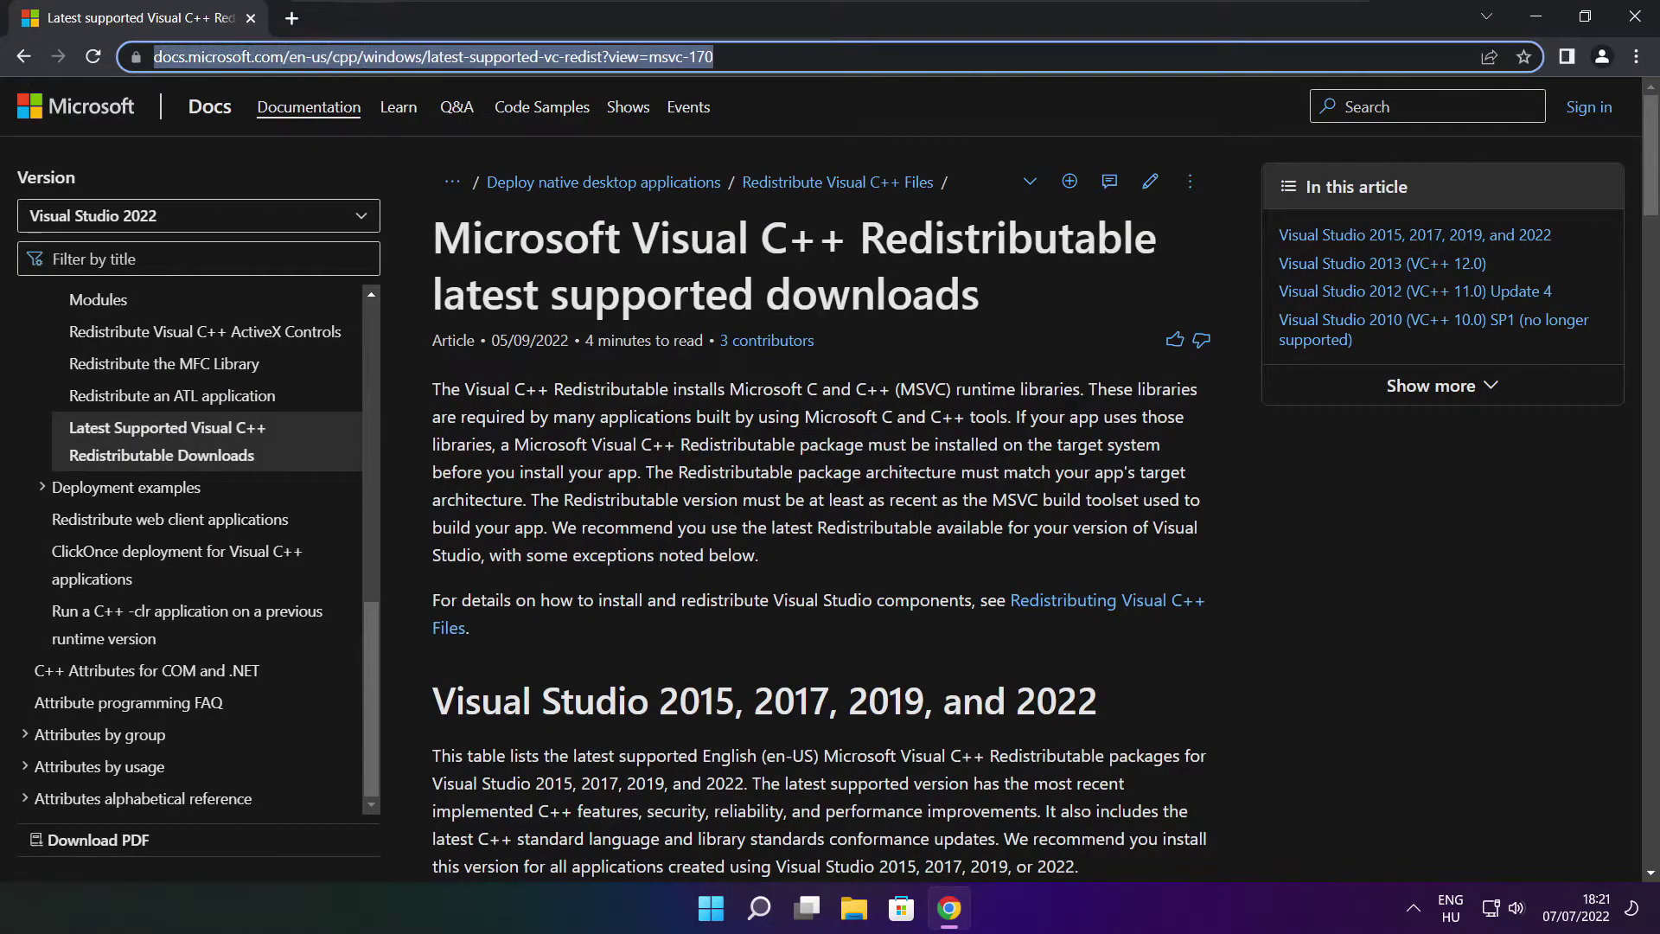
pyautogui.press('End')
pyautogui.click(822, 112)
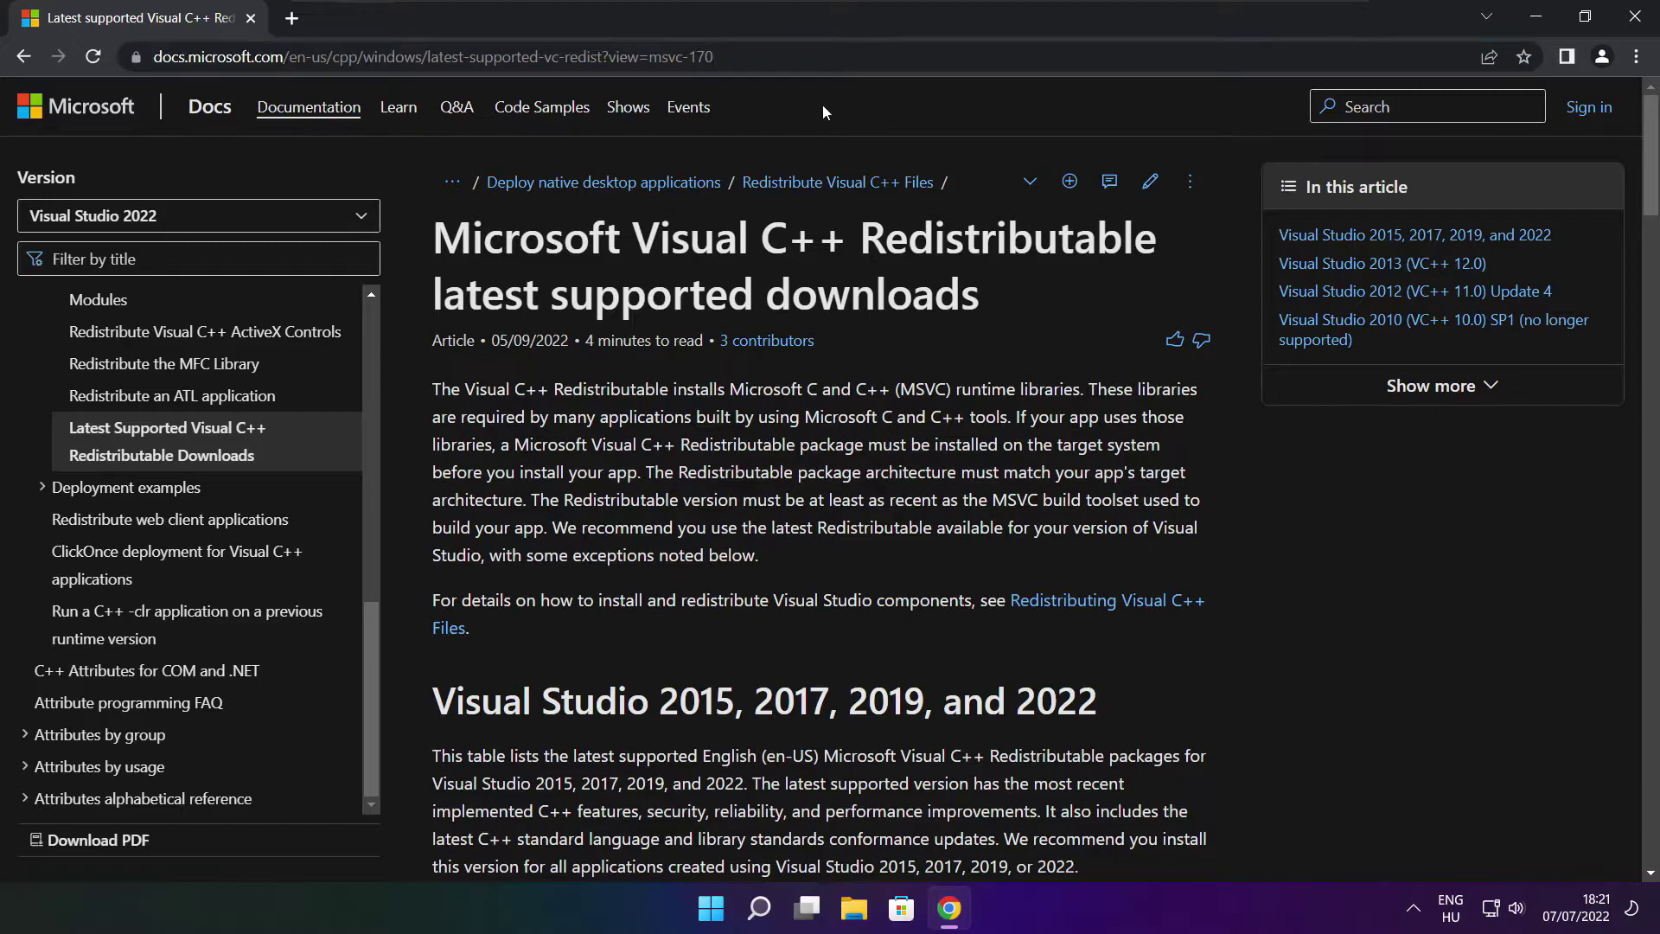
pyautogui.moveTo(1649, 161); pyautogui.dragTo(1642, 242)
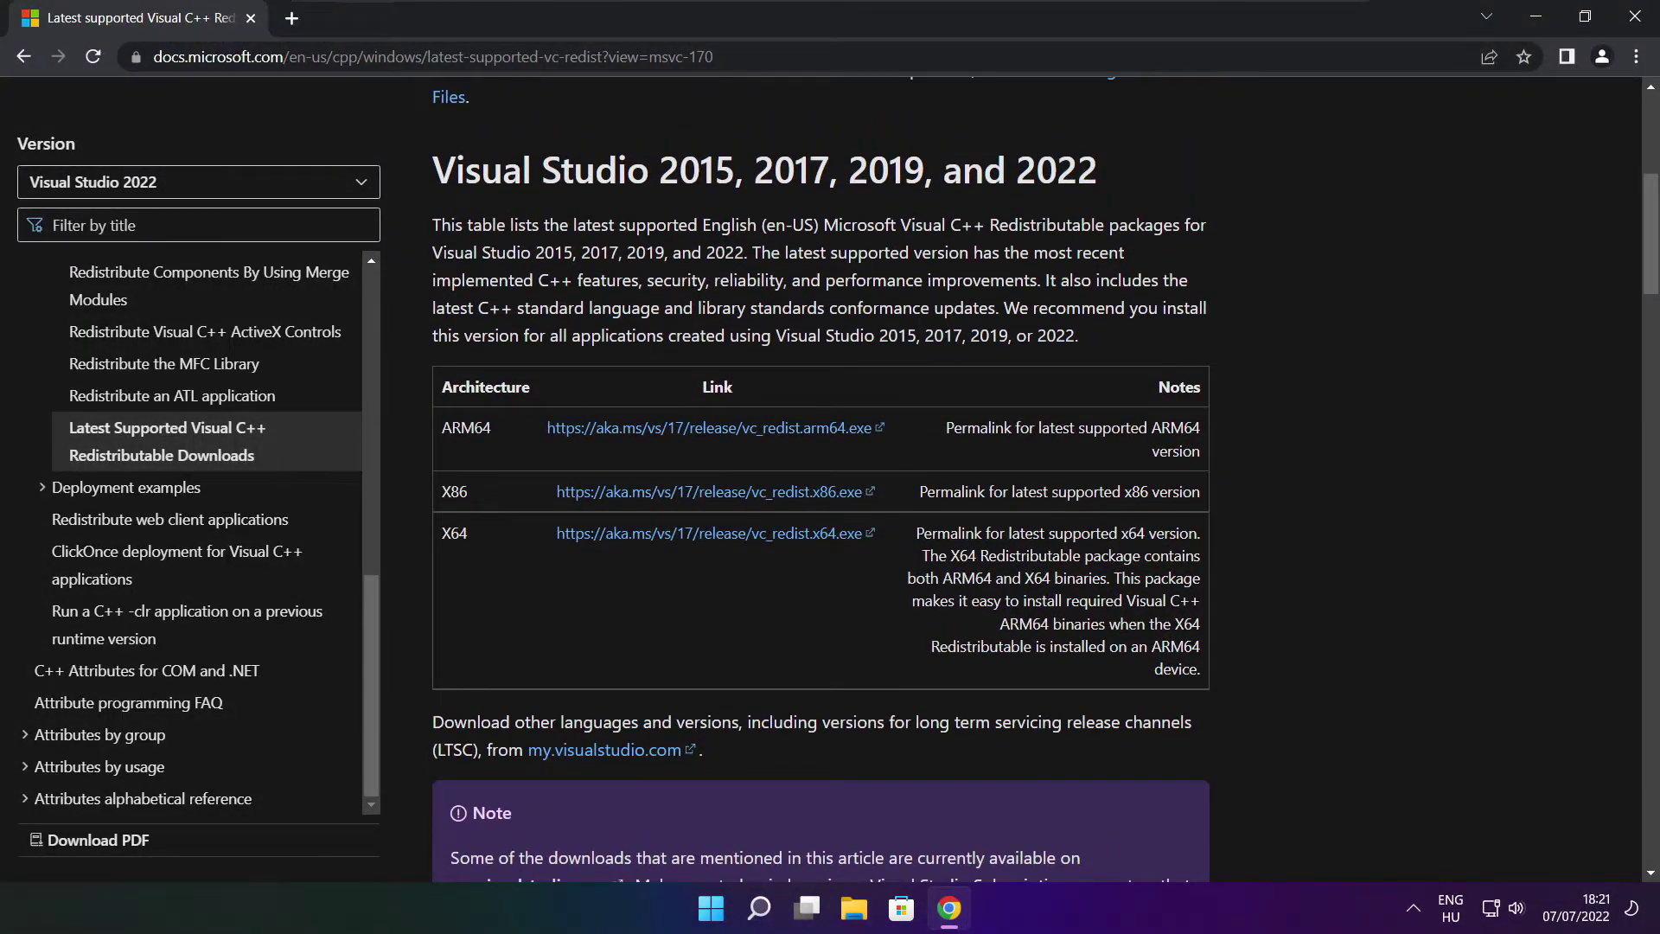
pyautogui.moveTo(437, 427); pyautogui.dragTo(1116, 595)
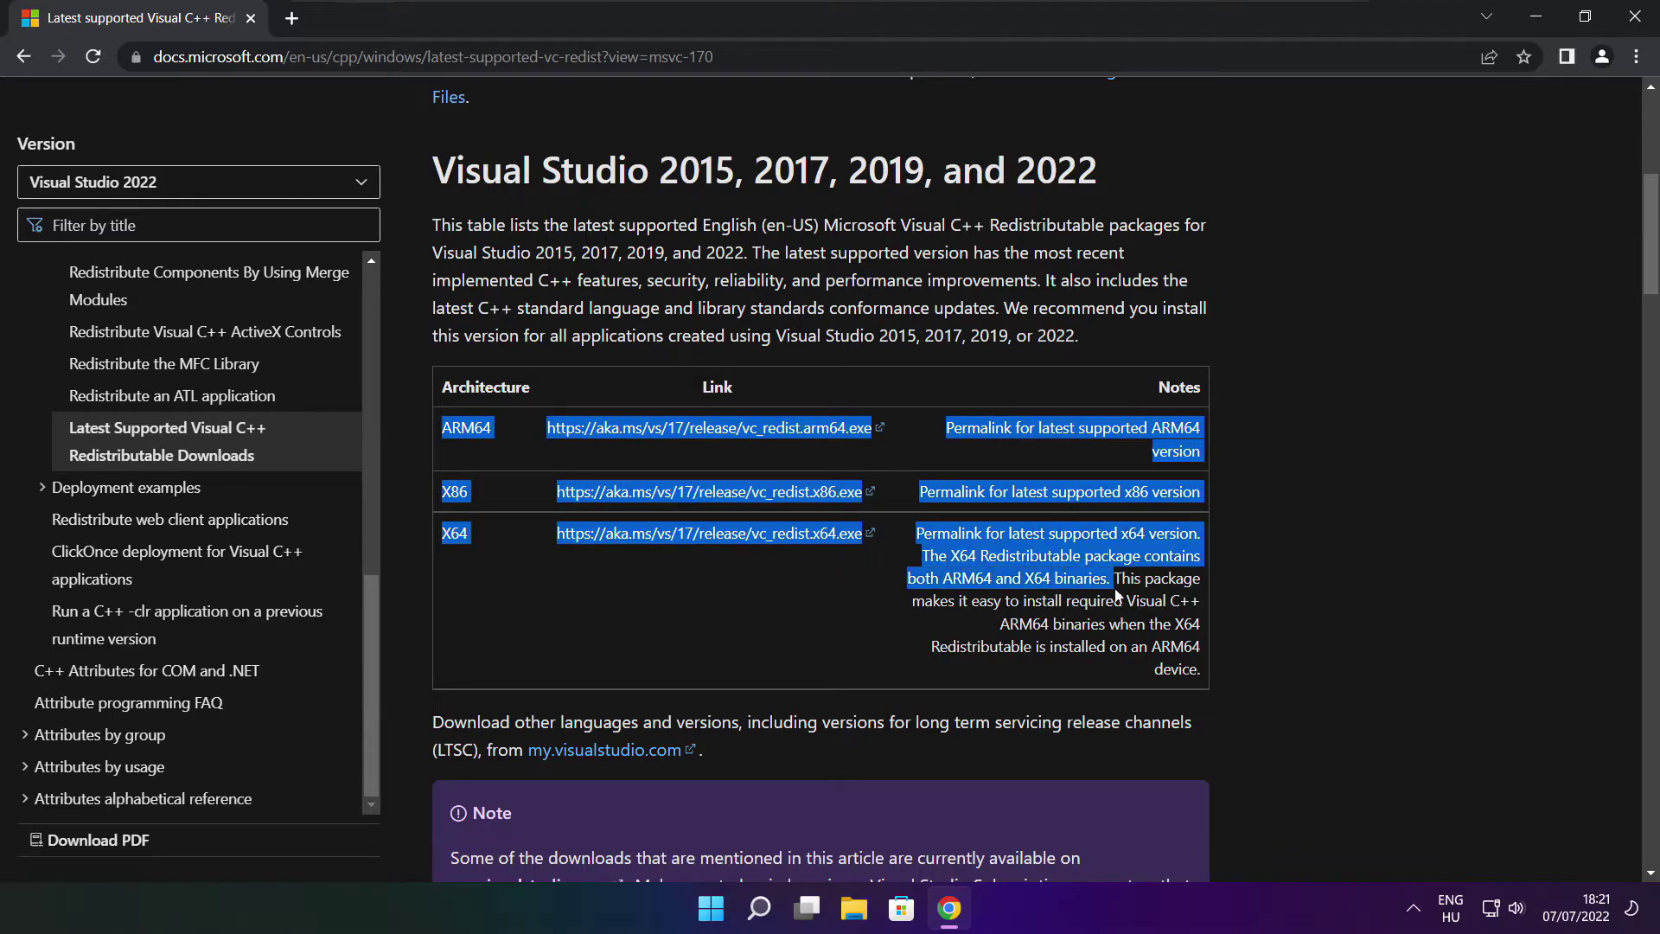
pyautogui.click(1115, 595)
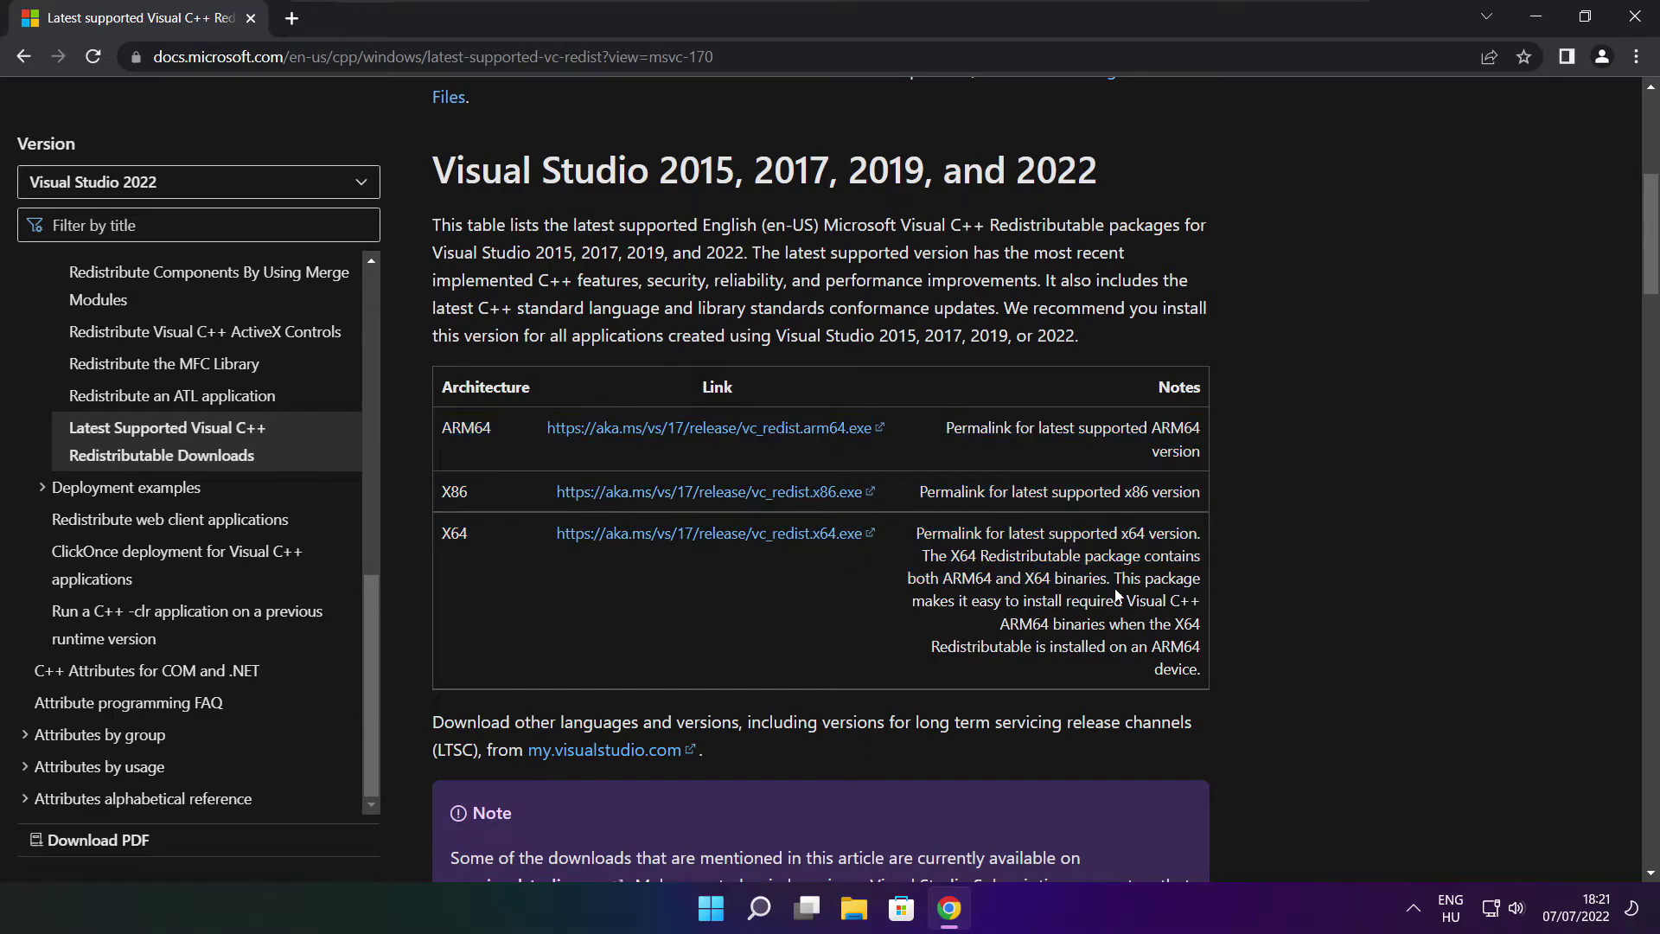
pyautogui.click(689, 430)
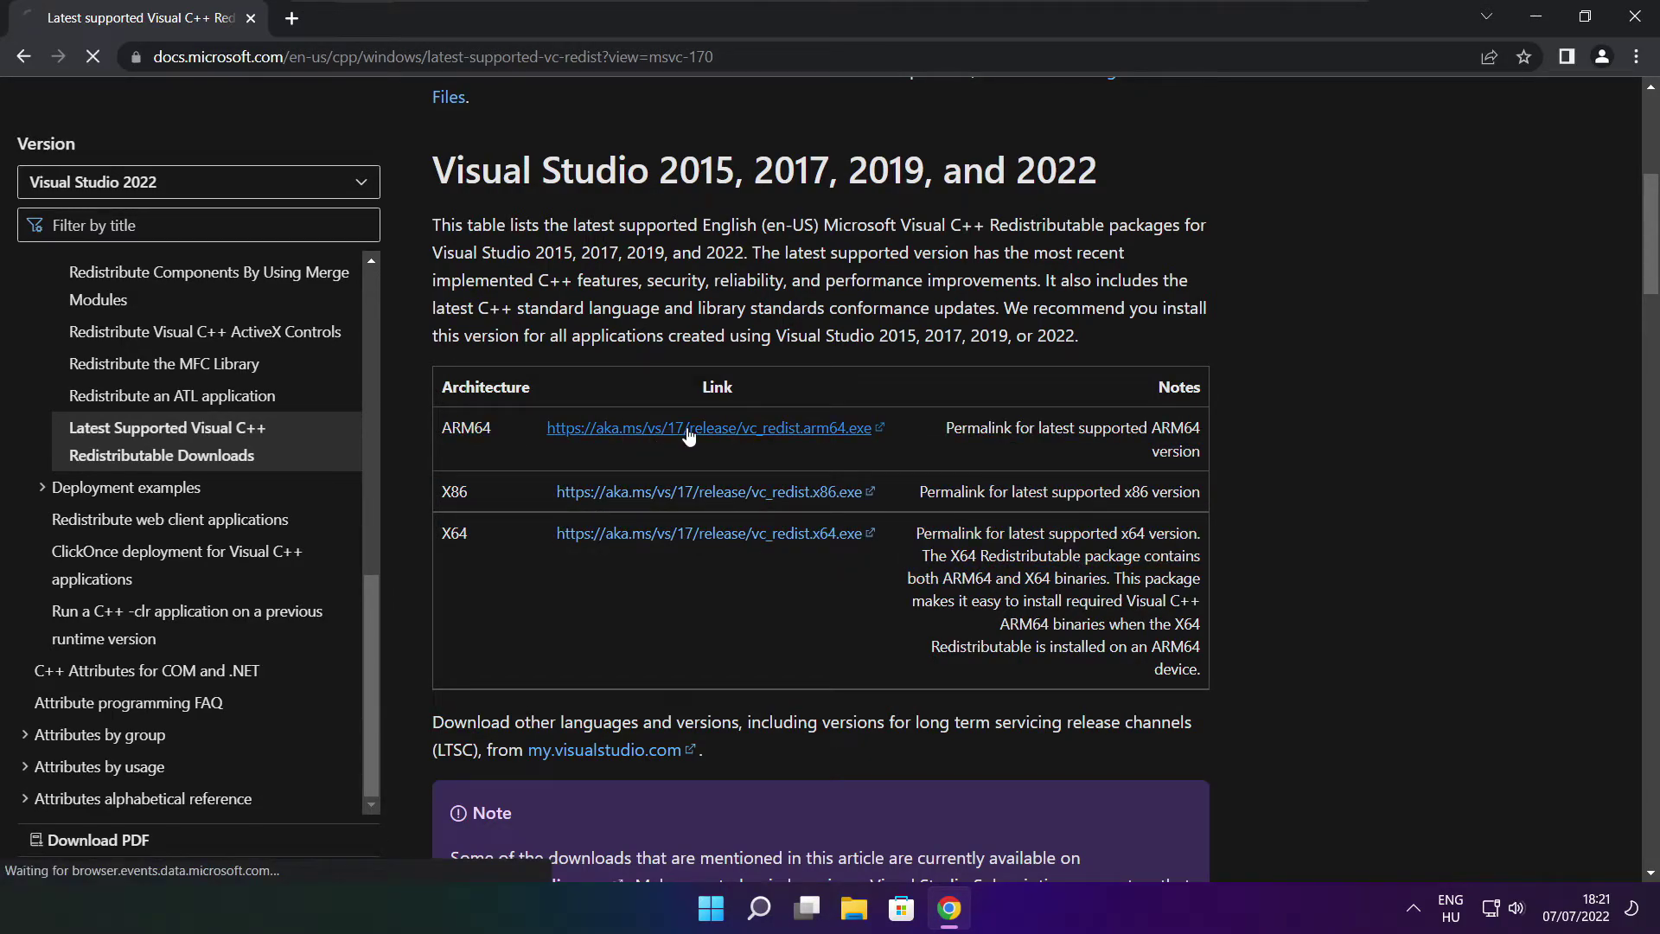
pyautogui.click(686, 500)
pyautogui.click(684, 534)
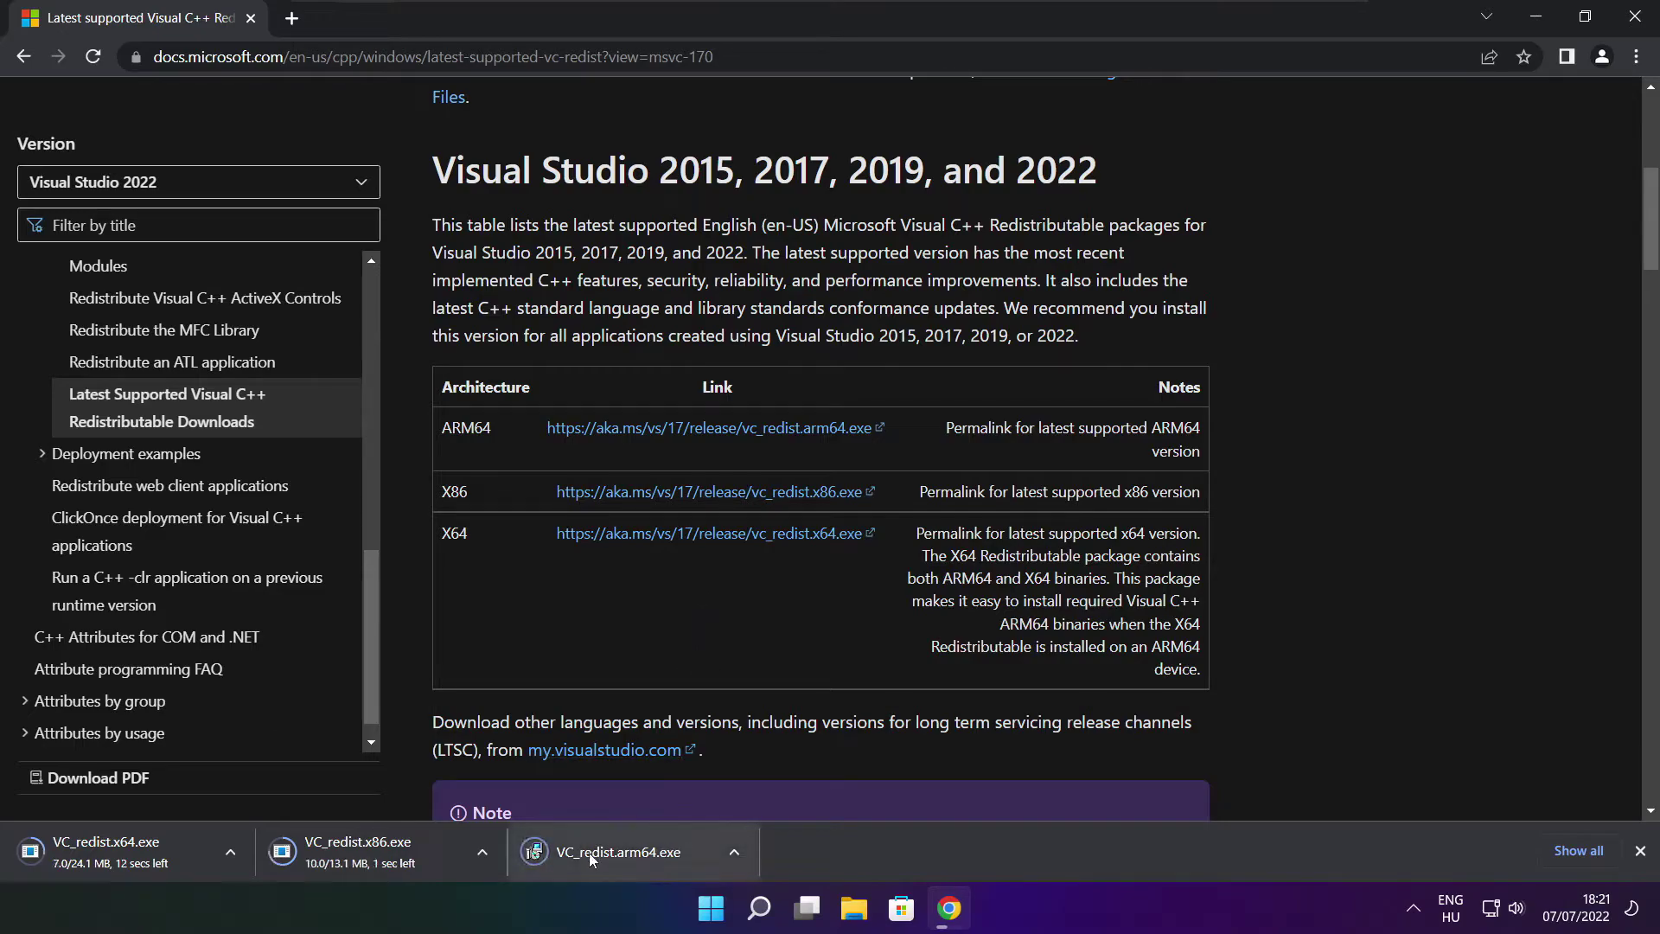
# Step: Run the downloaded VC_redist.arm64.exe, accept the license terms, start the installation and close the setup window
pyautogui.click(631, 854)
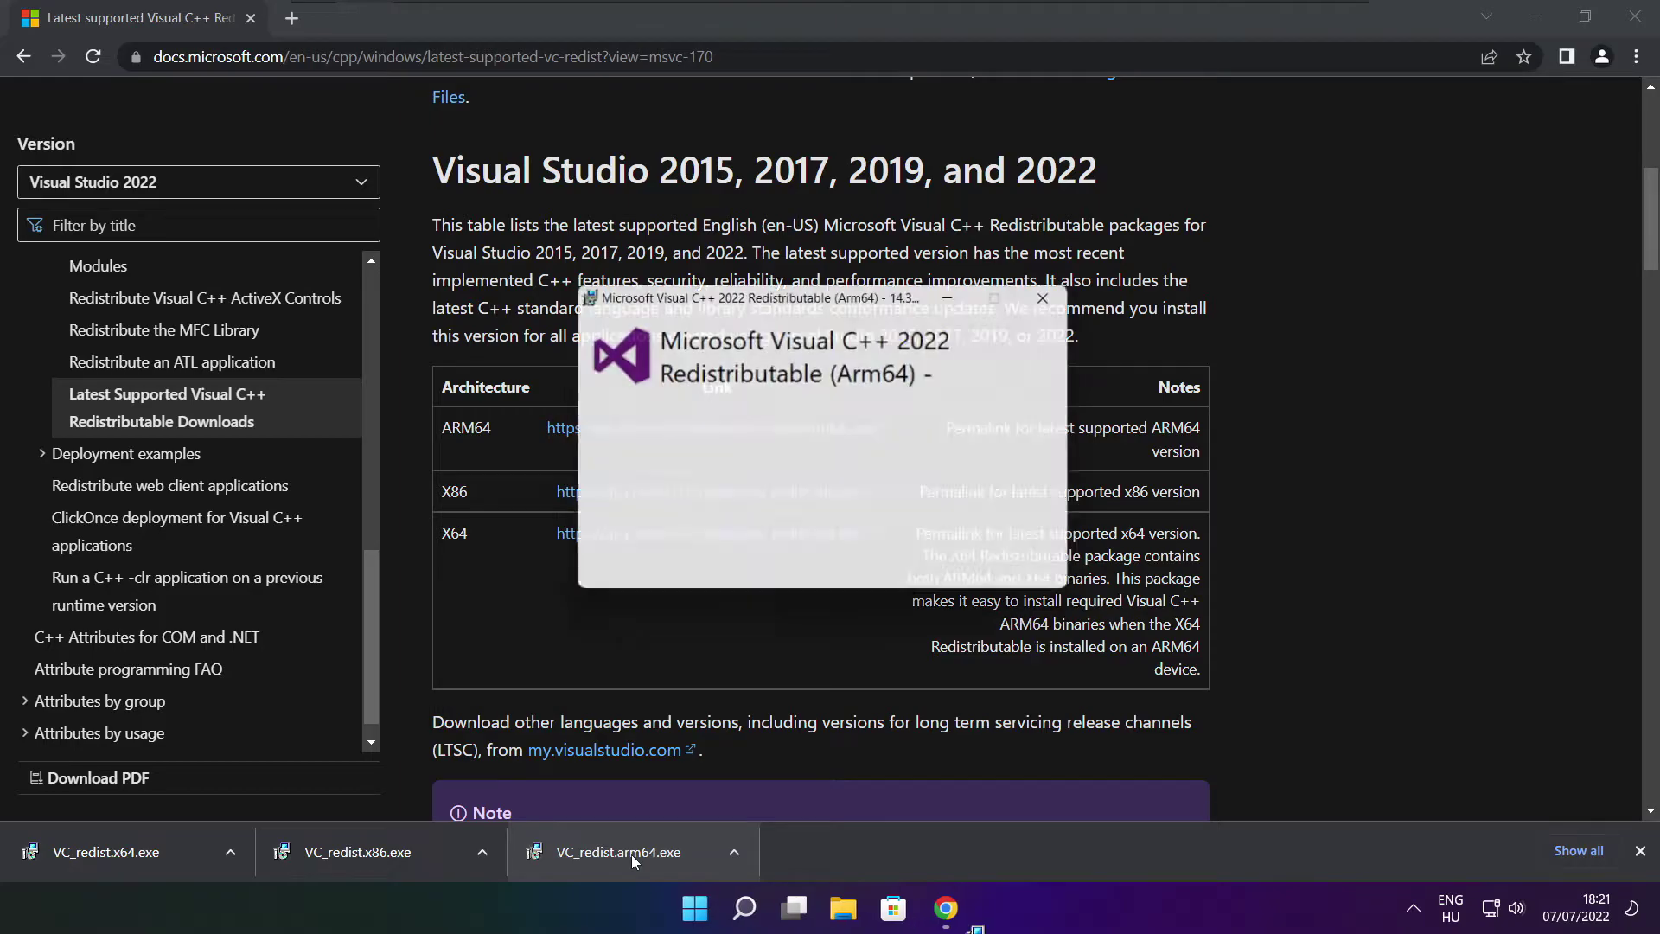
pyautogui.moveTo(1065, 428); pyautogui.dragTo(1065, 509)
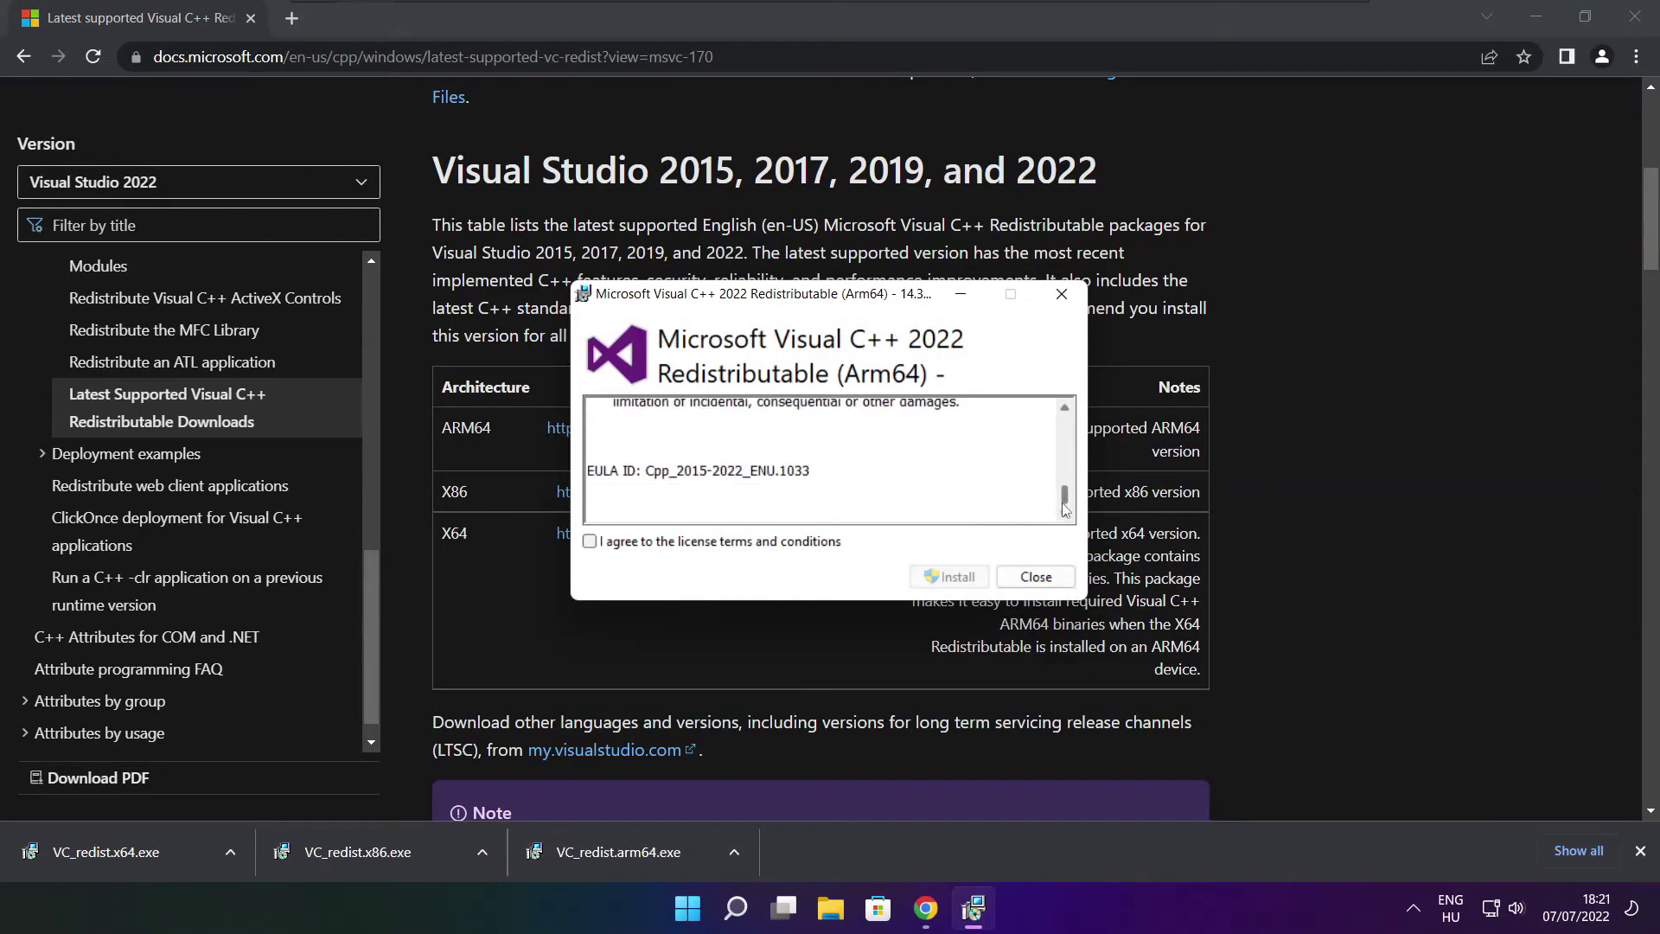
pyautogui.click(589, 542)
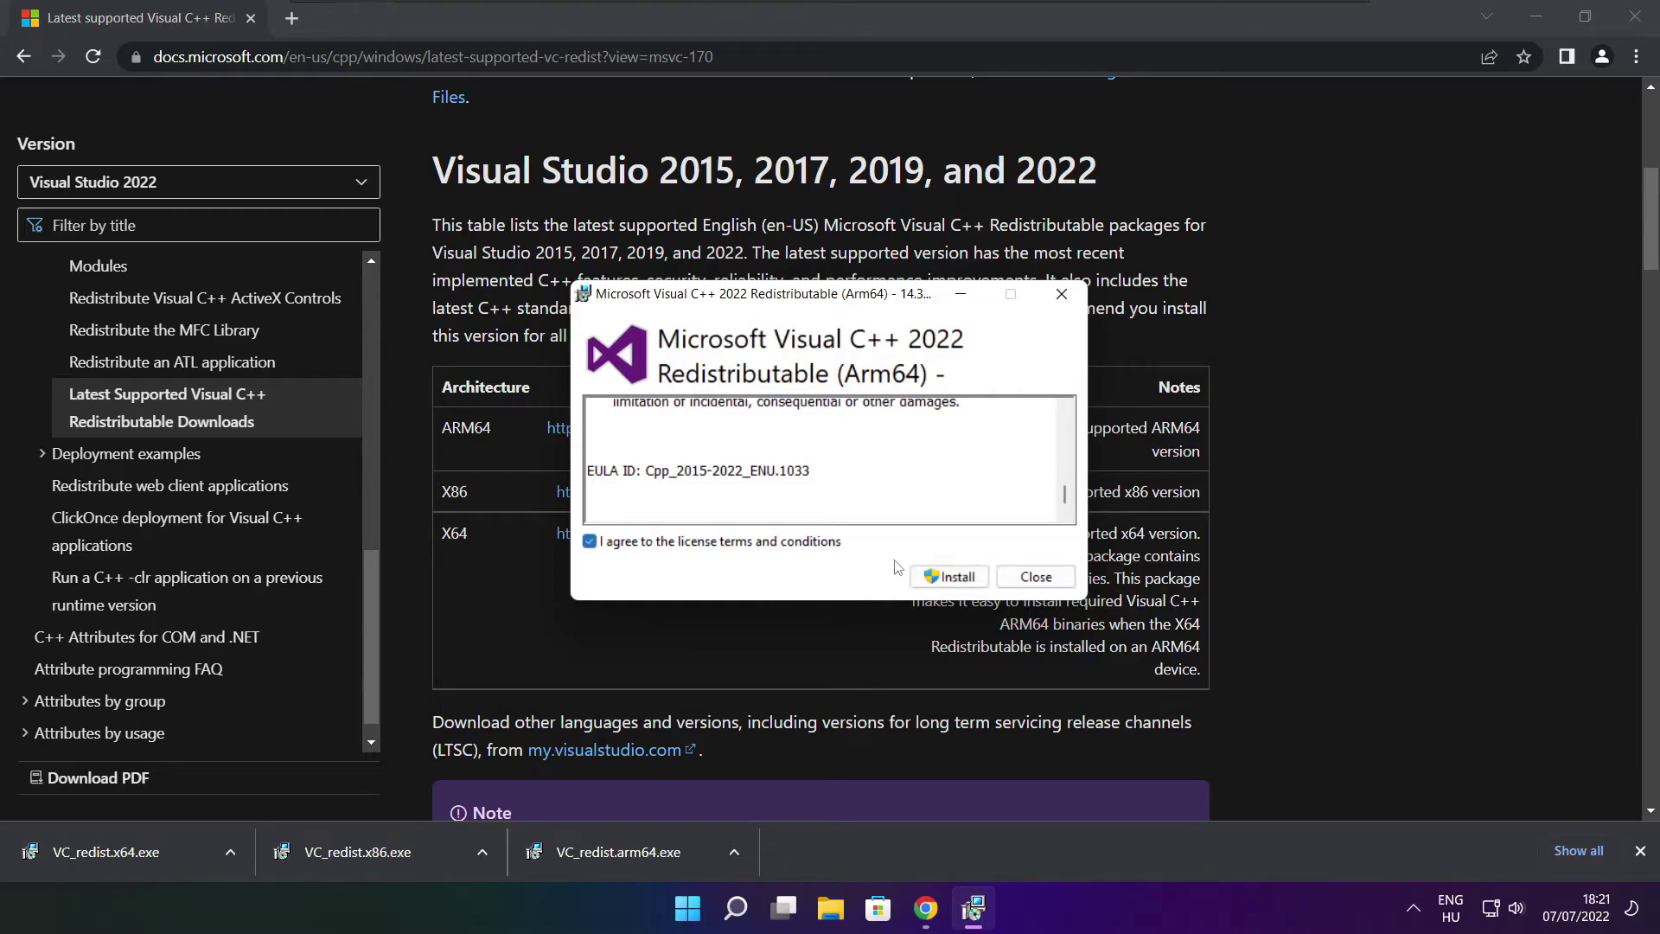
pyautogui.click(948, 577)
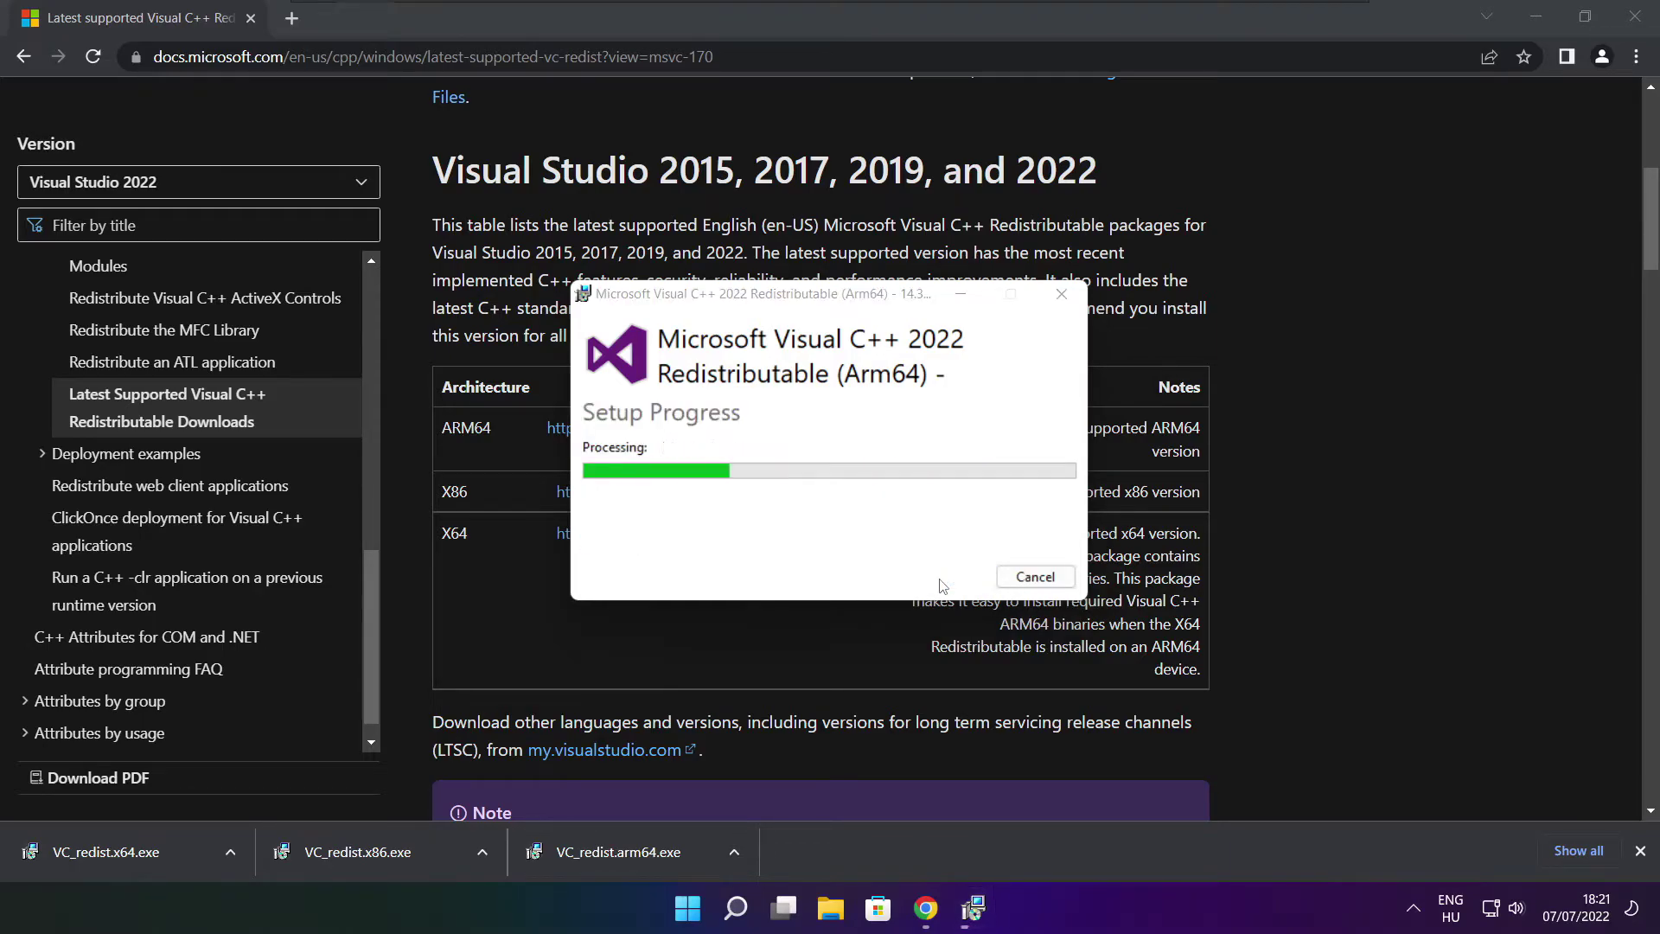
pyautogui.click(1035, 576)
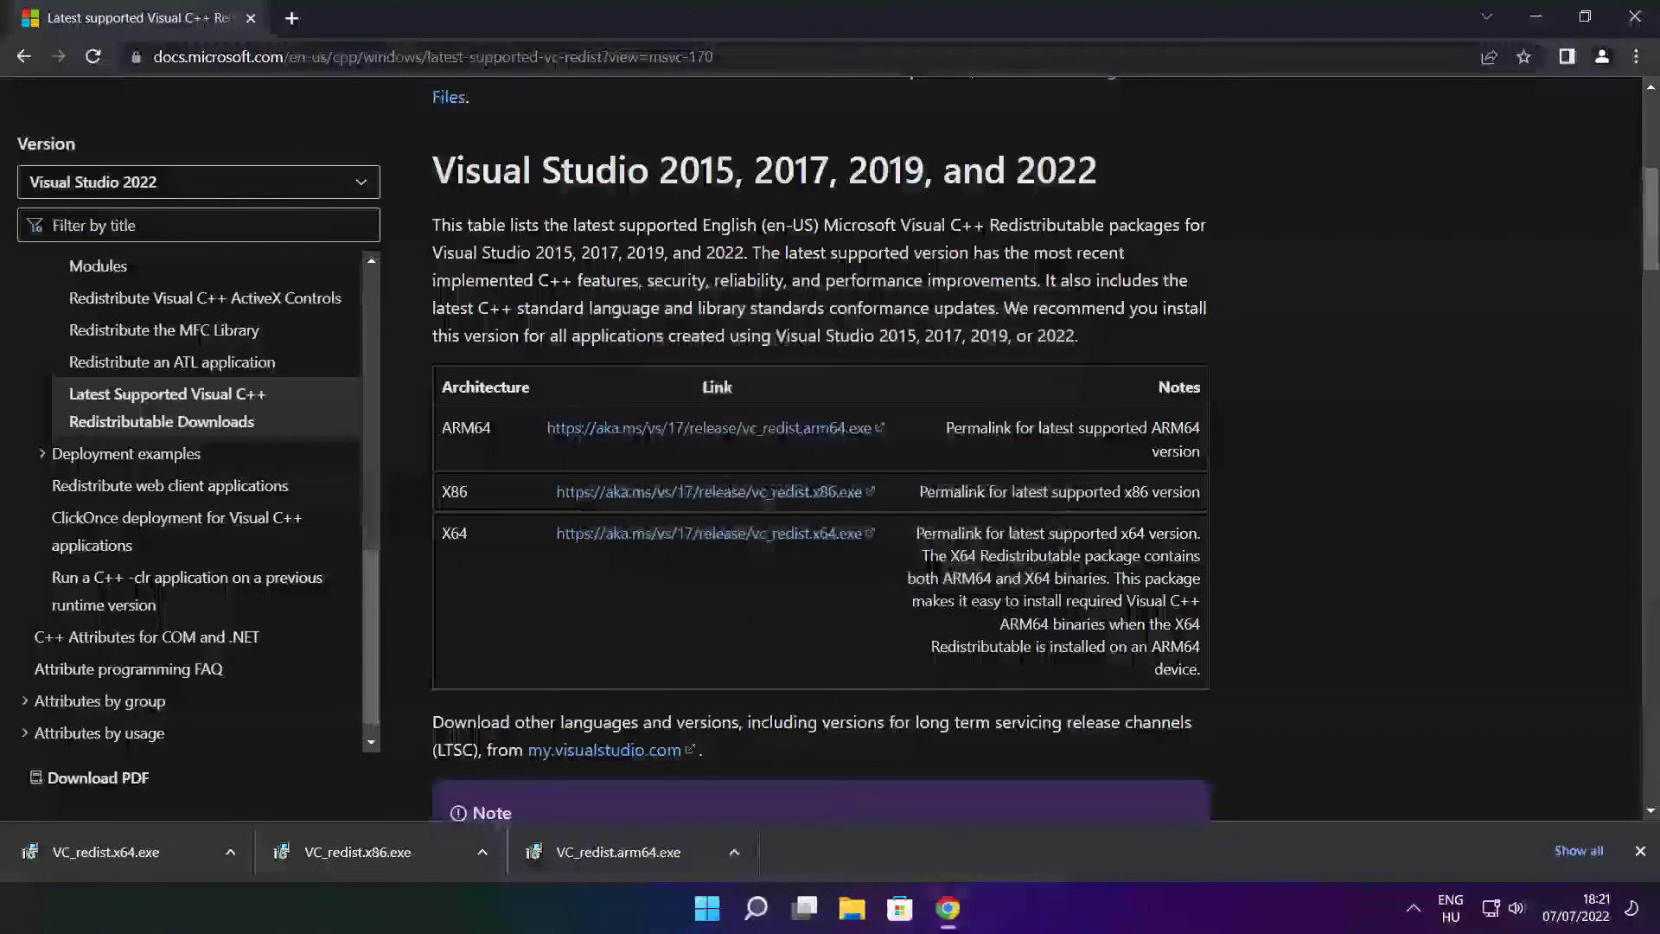
# Step: Install the x86 Visual C++ 2015-2022 Redistributable from VC_redist.x86.exe, accepting its license terms, and close the setup
pyautogui.click(392, 851)
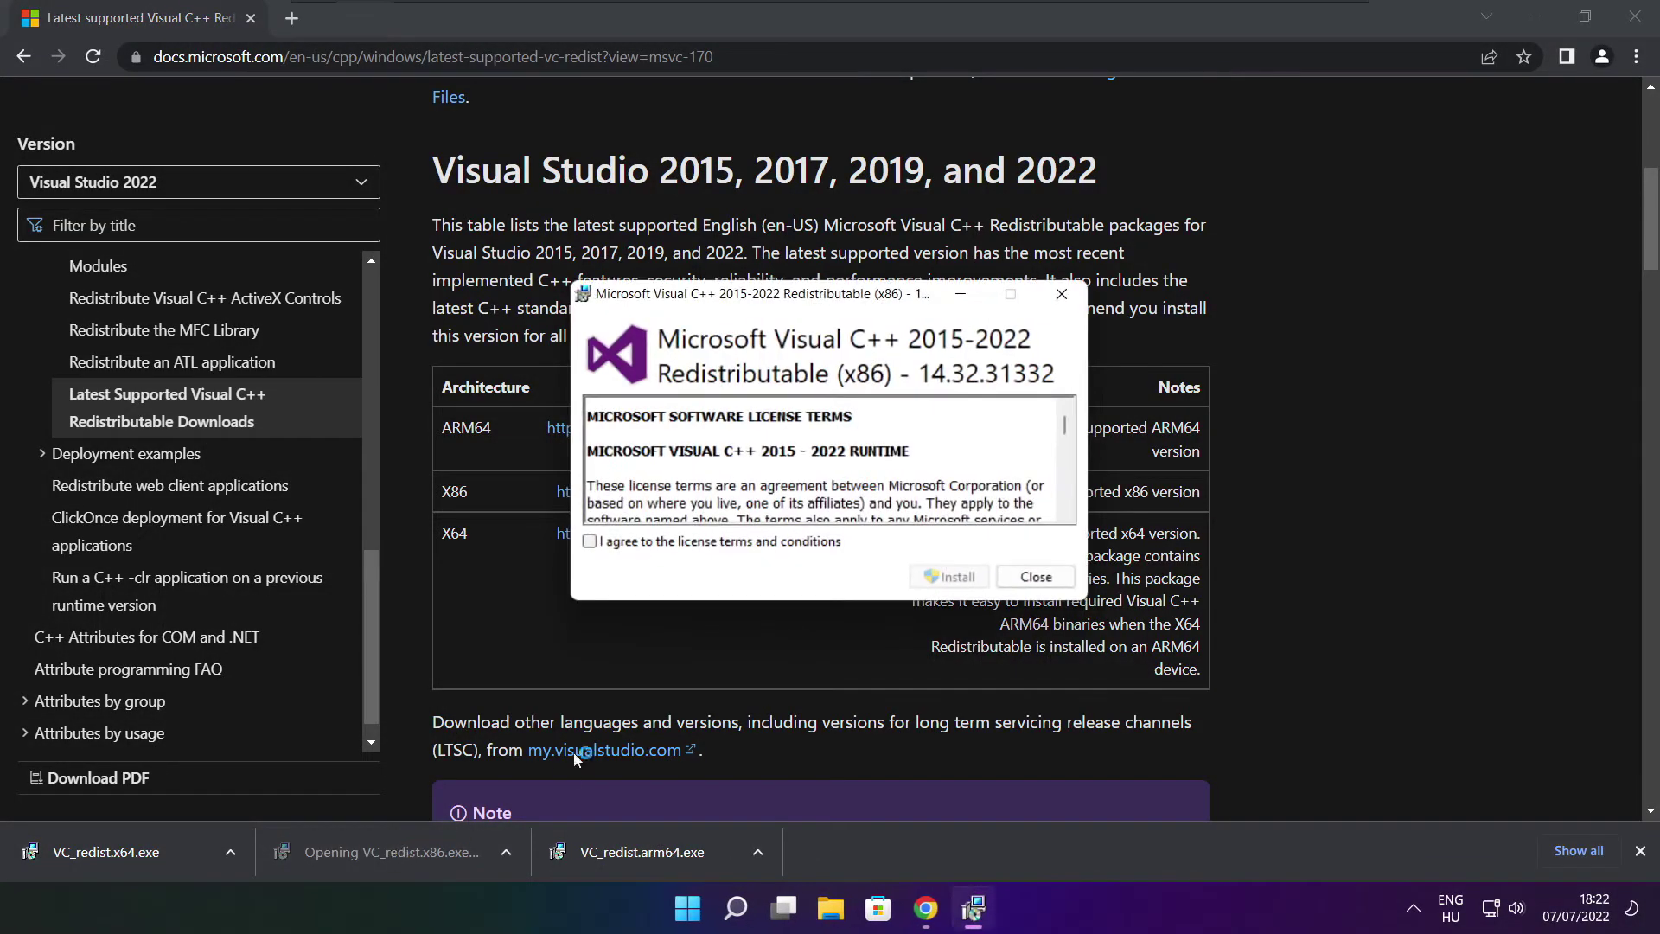
pyautogui.moveTo(1065, 423); pyautogui.dragTo(1065, 505)
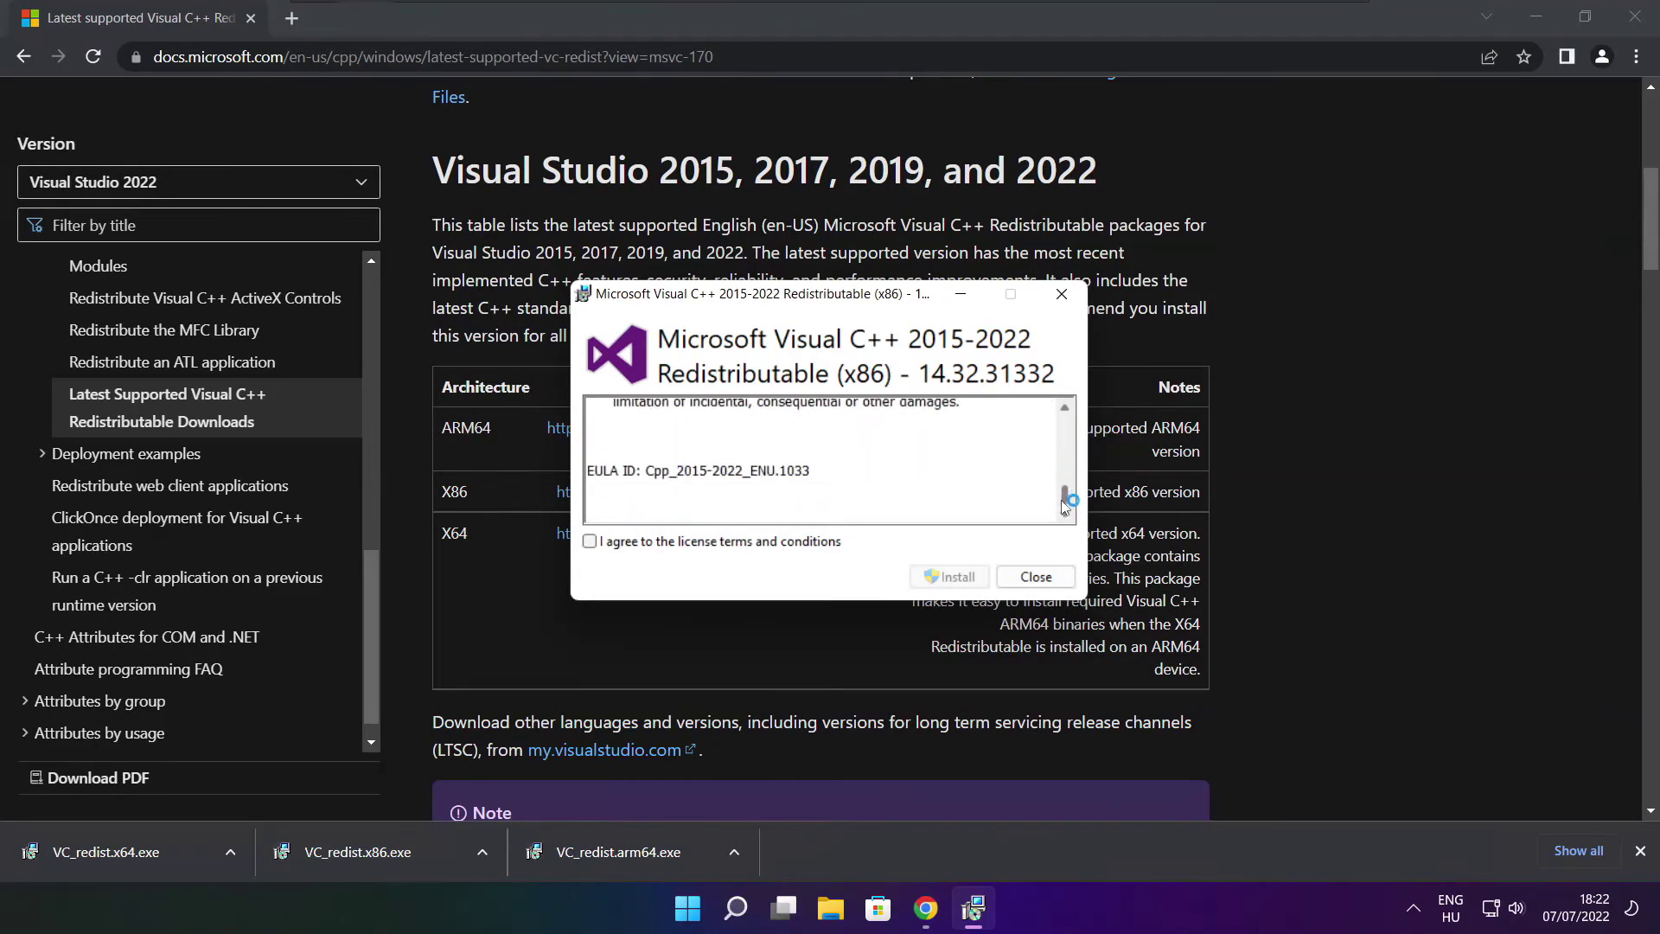
pyautogui.click(589, 542)
pyautogui.click(949, 577)
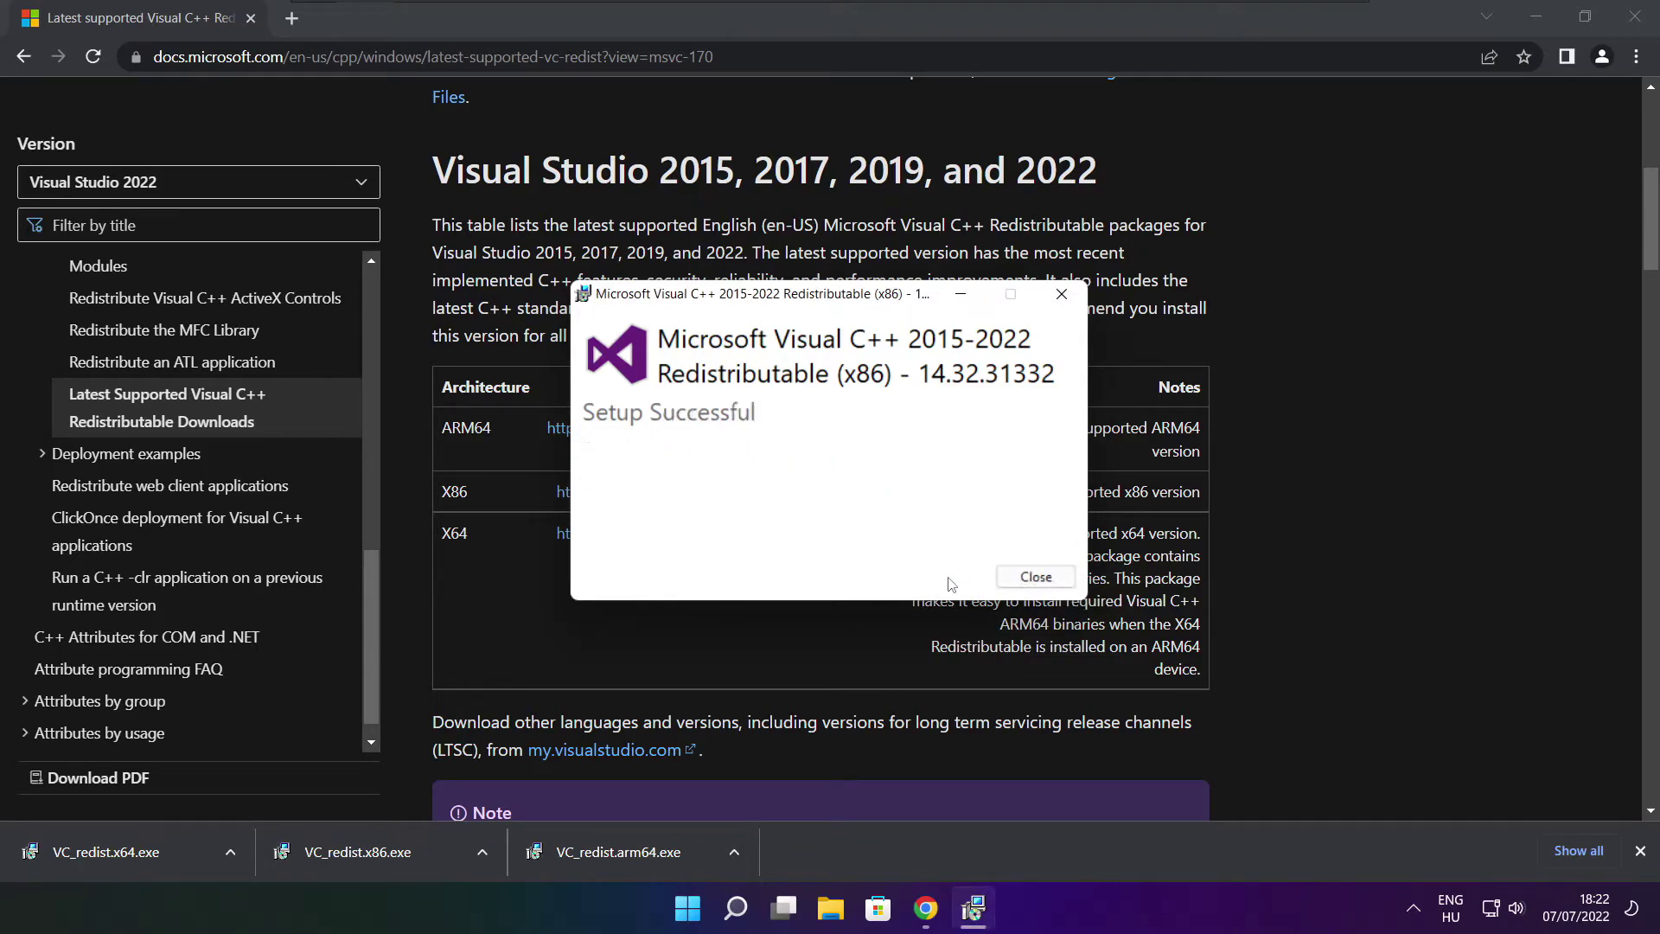
pyautogui.click(1036, 577)
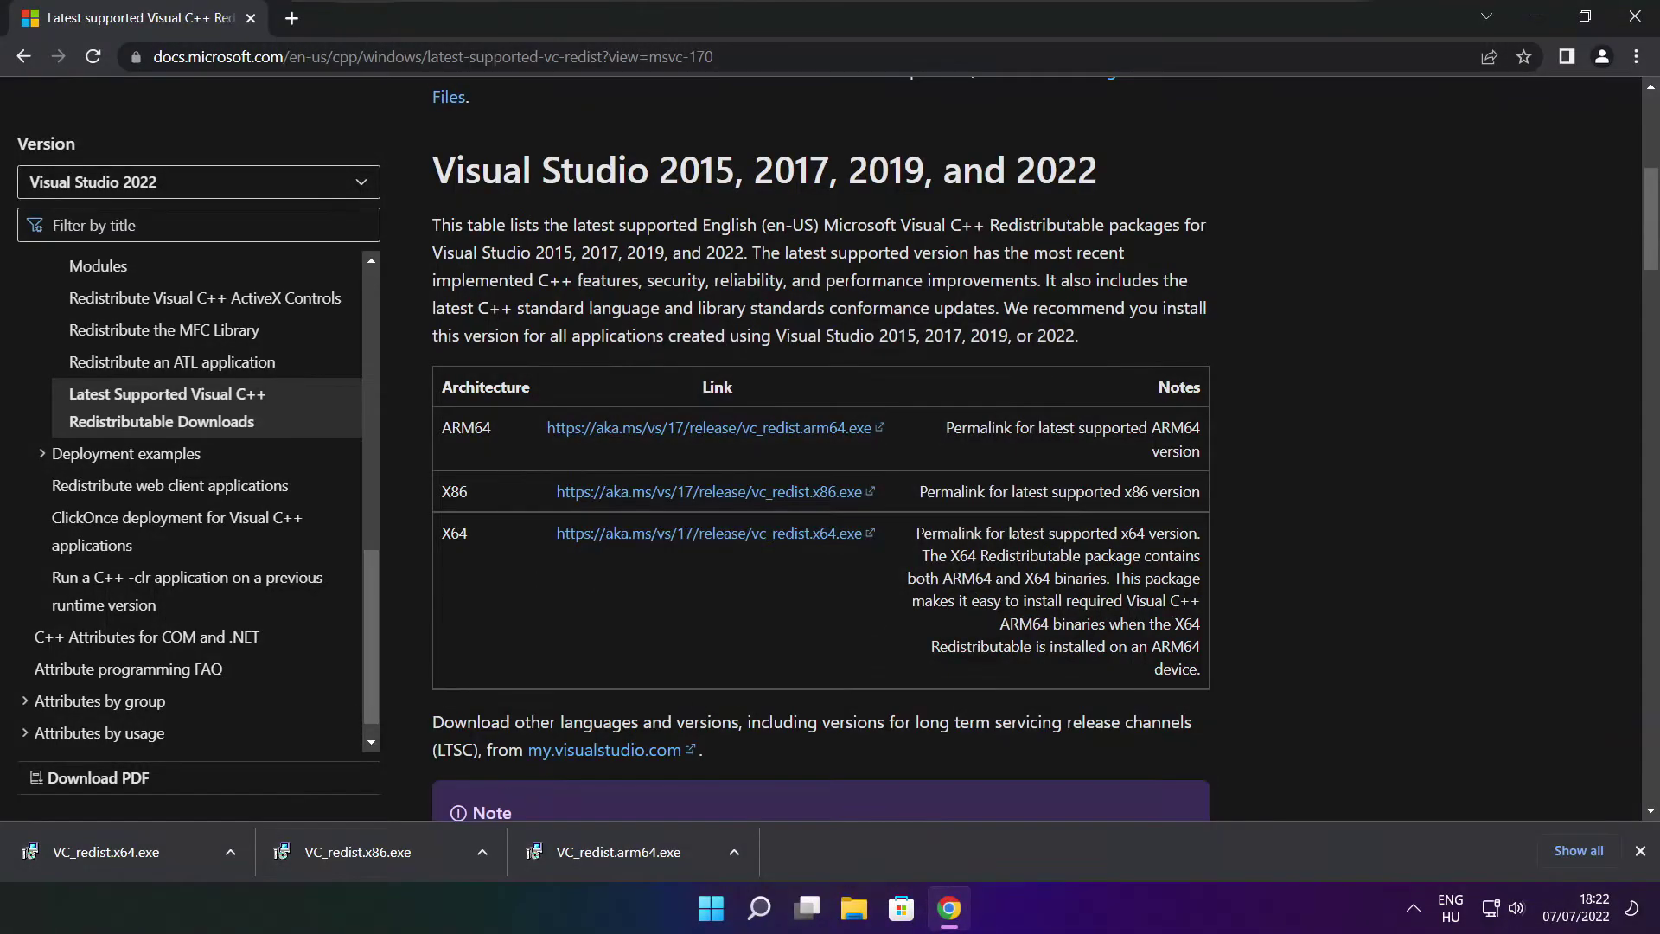
# Step: Install the x64 Visual C++ 2015-2022 Redistributable from VC_redist.x64.exe, accepting its license terms, and close the setup and browser
pyautogui.click(139, 852)
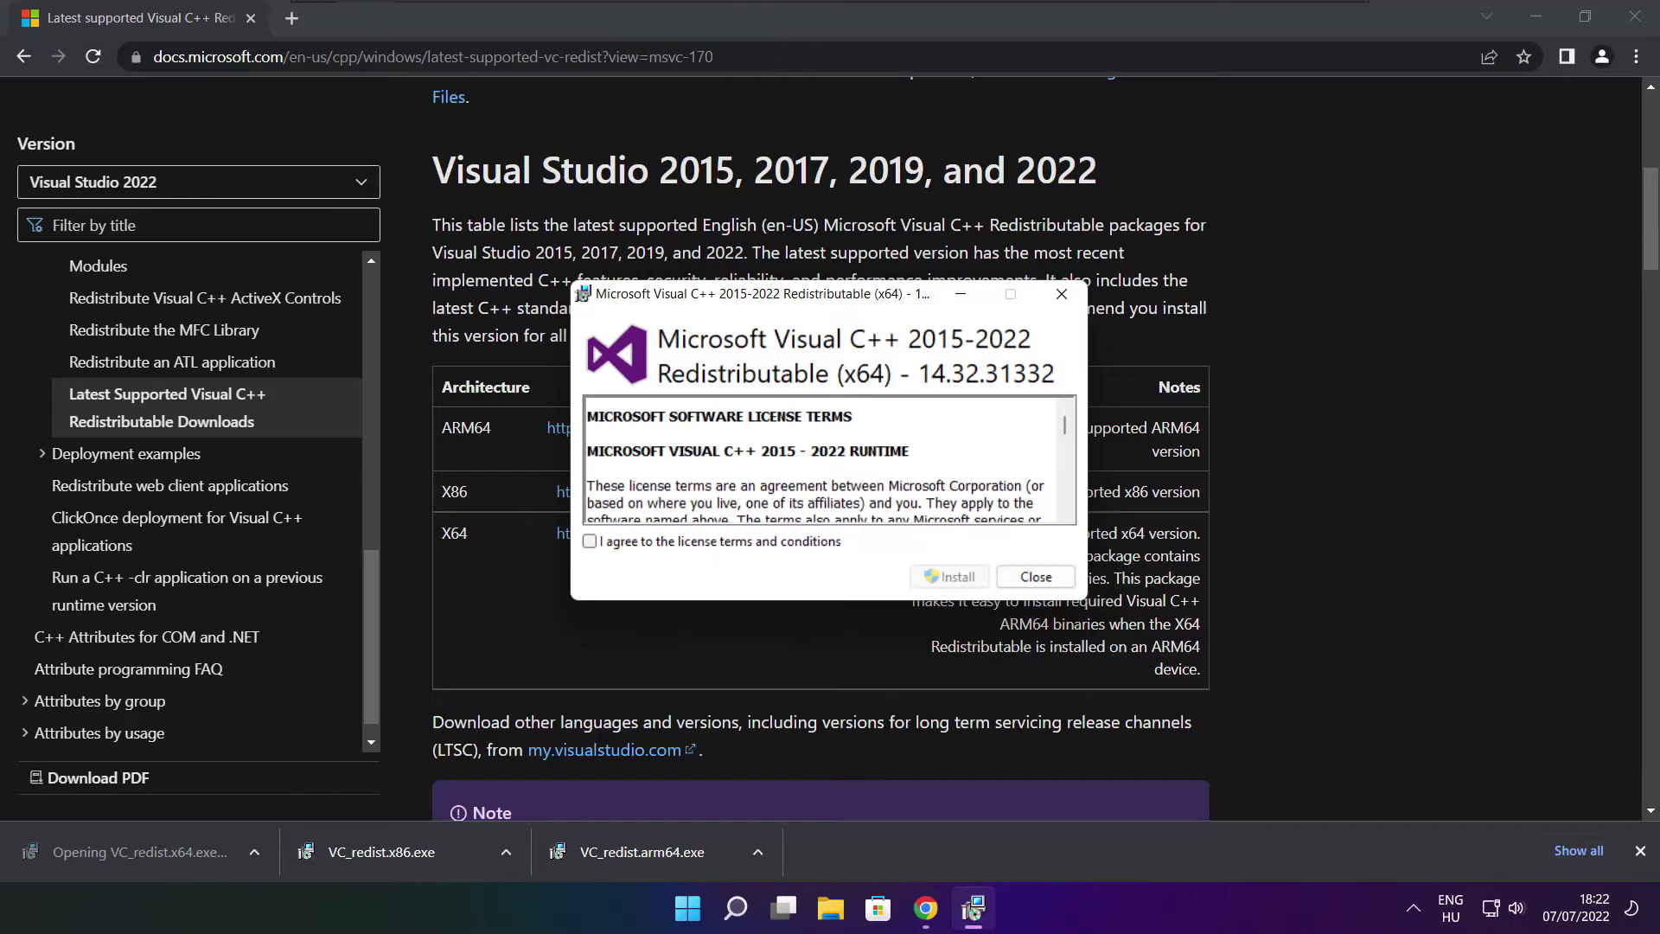
pyautogui.moveTo(1065, 424); pyautogui.dragTo(1064, 495)
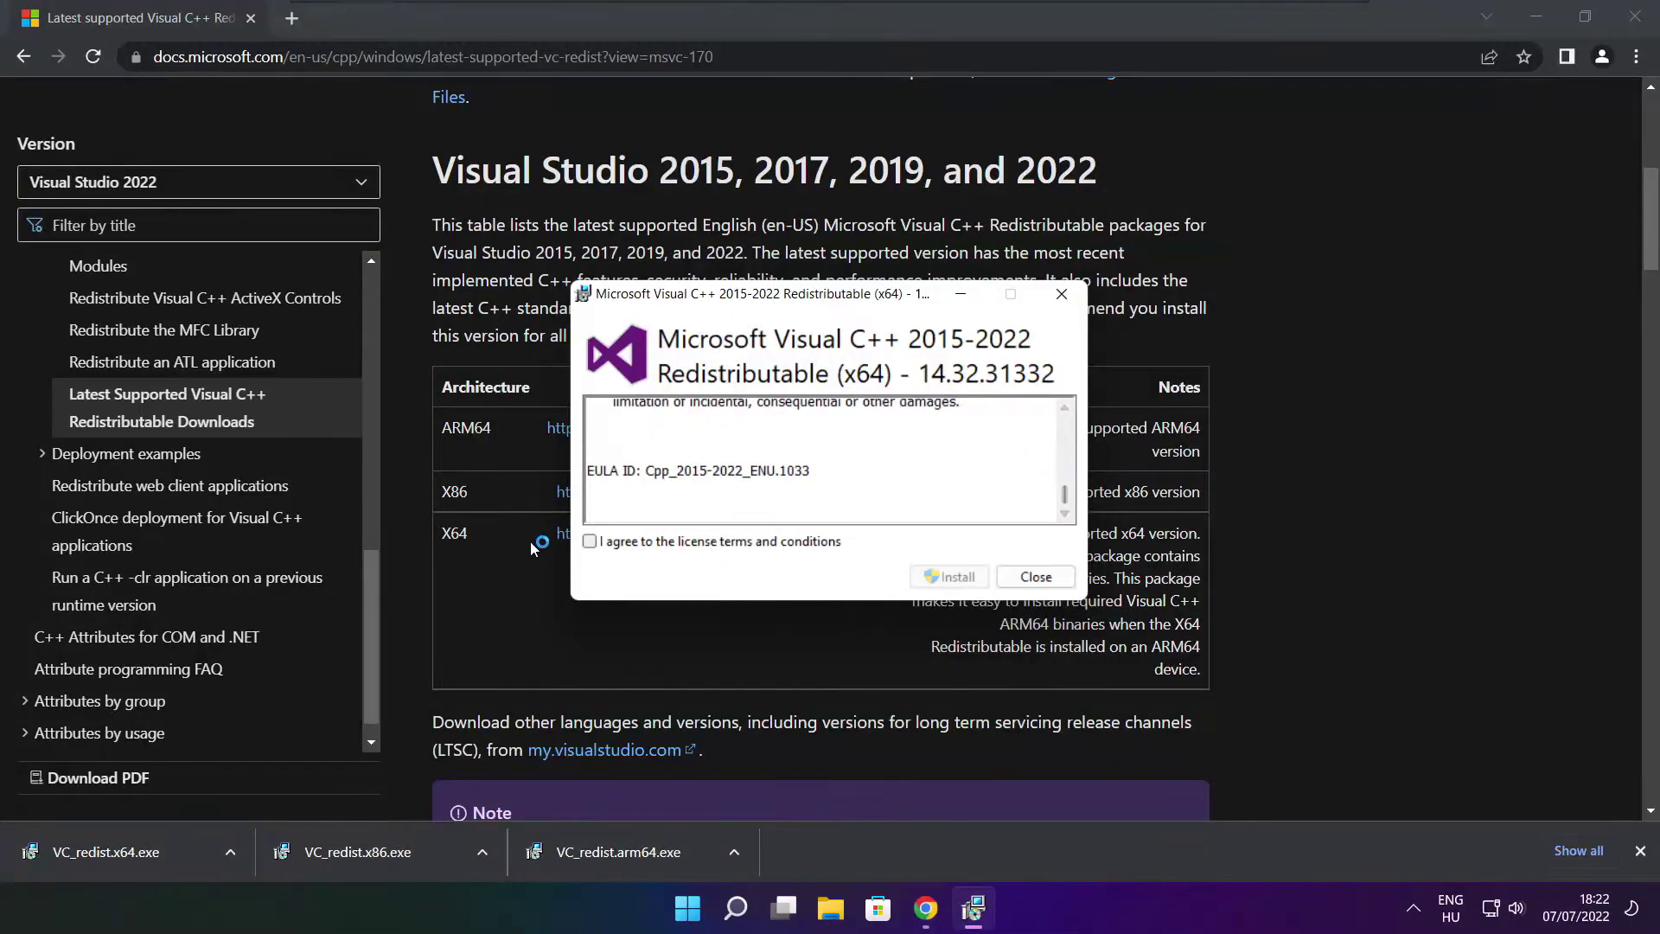
pyautogui.click(590, 542)
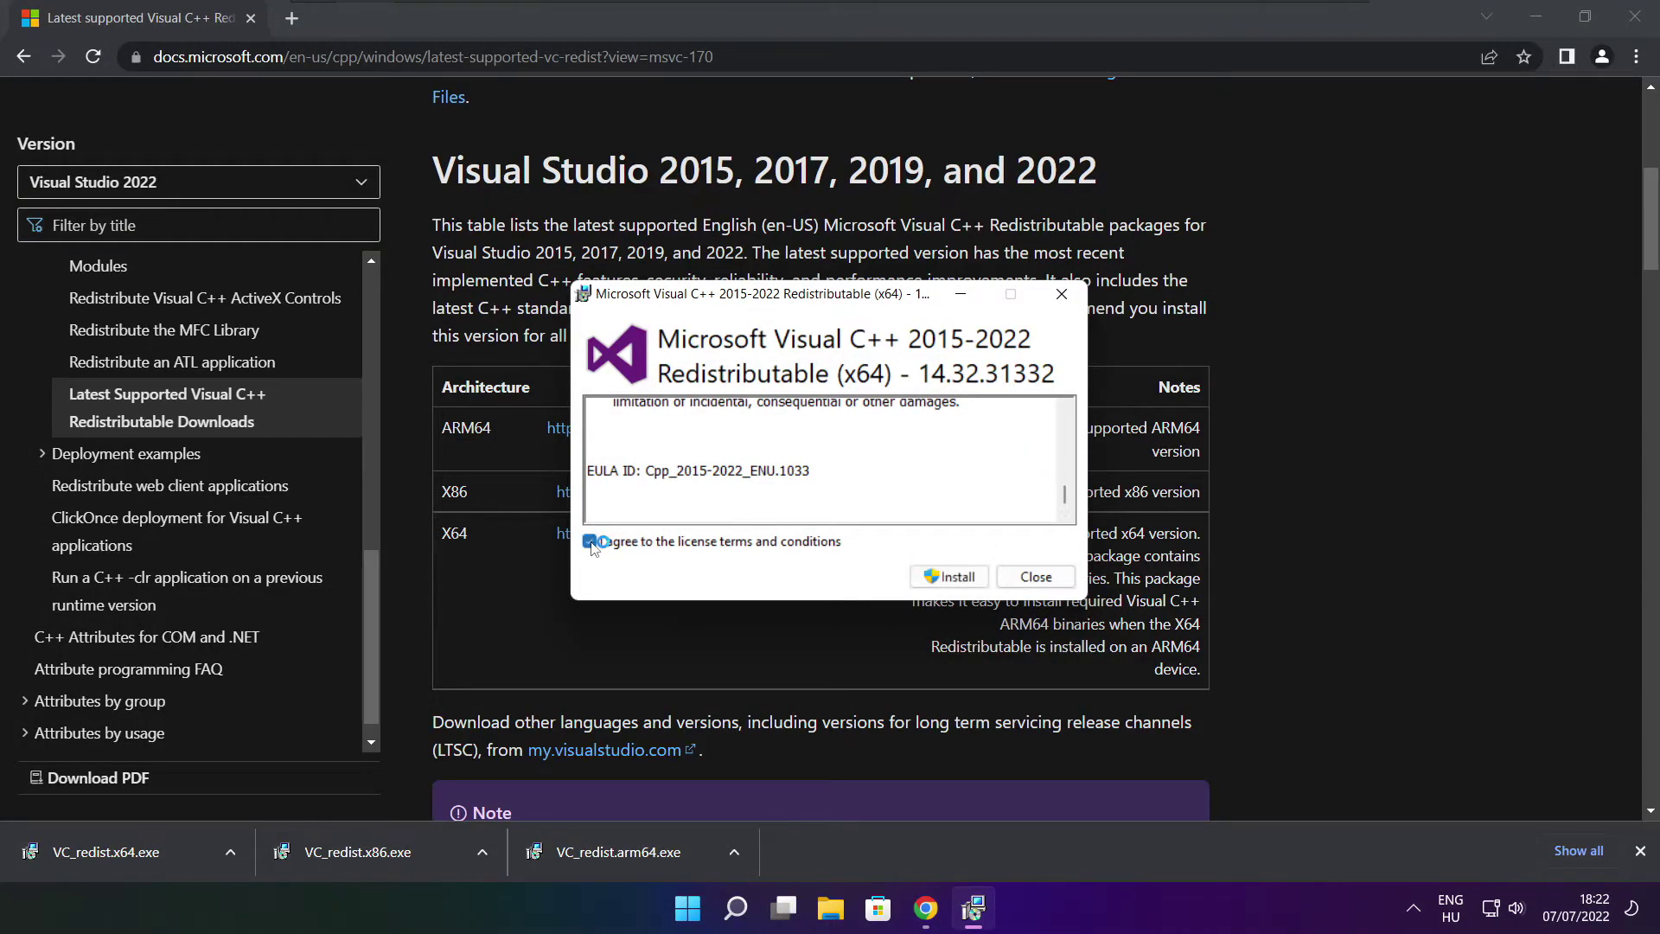
pyautogui.click(955, 577)
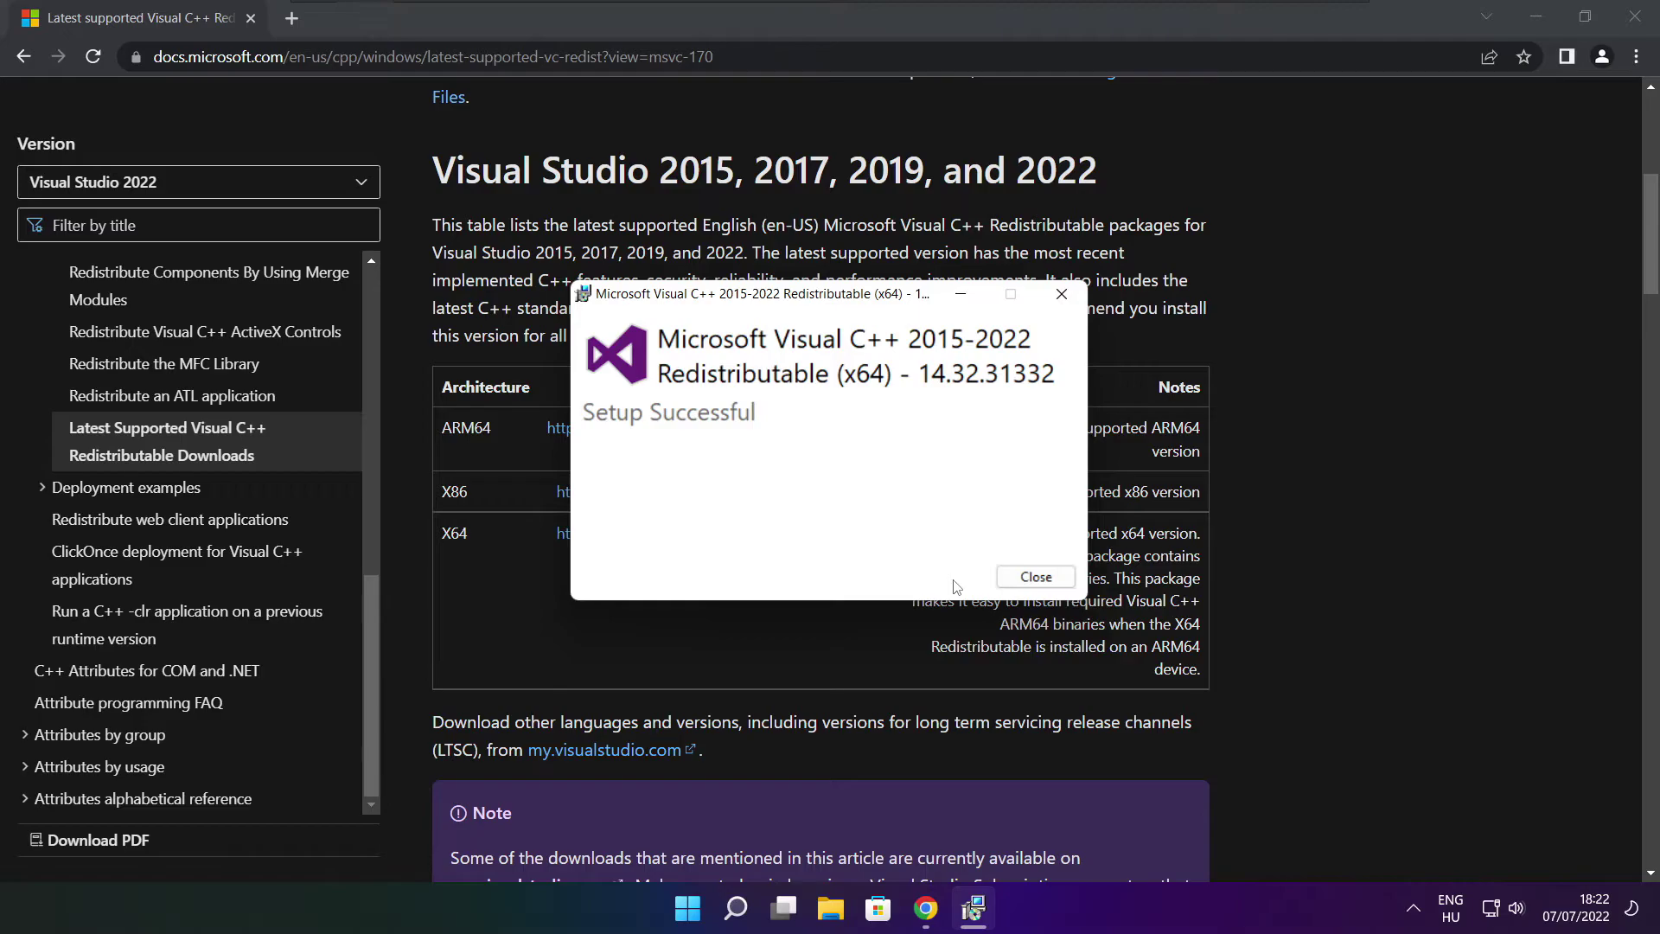
pyautogui.click(1035, 578)
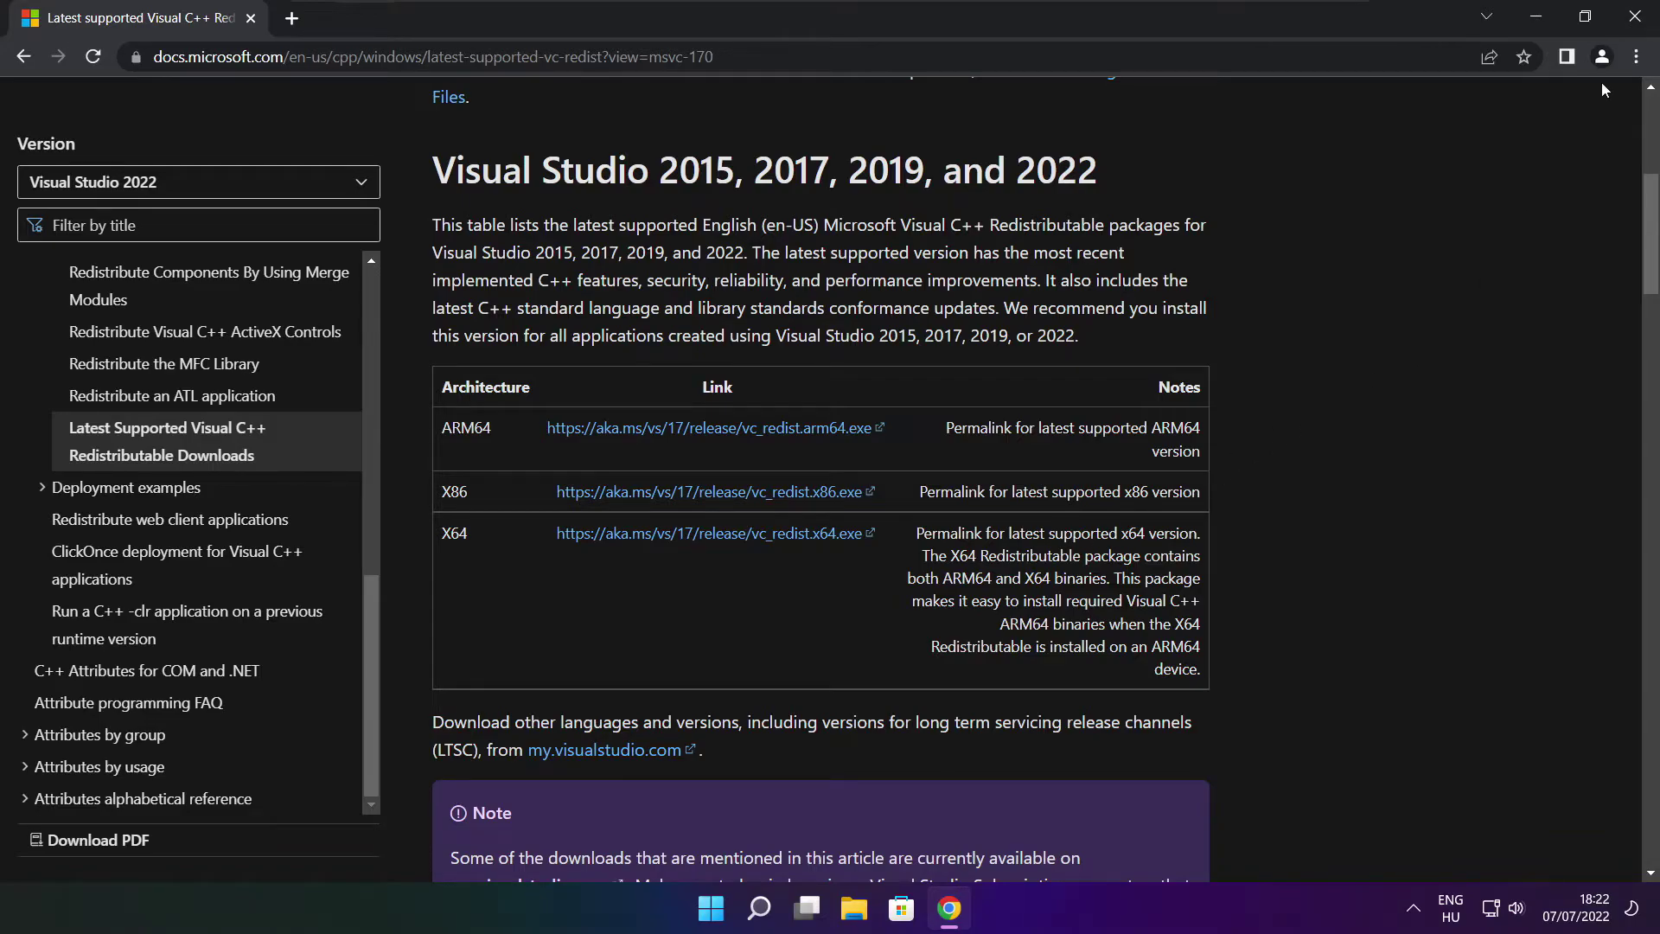
pyautogui.click(1636, 18)
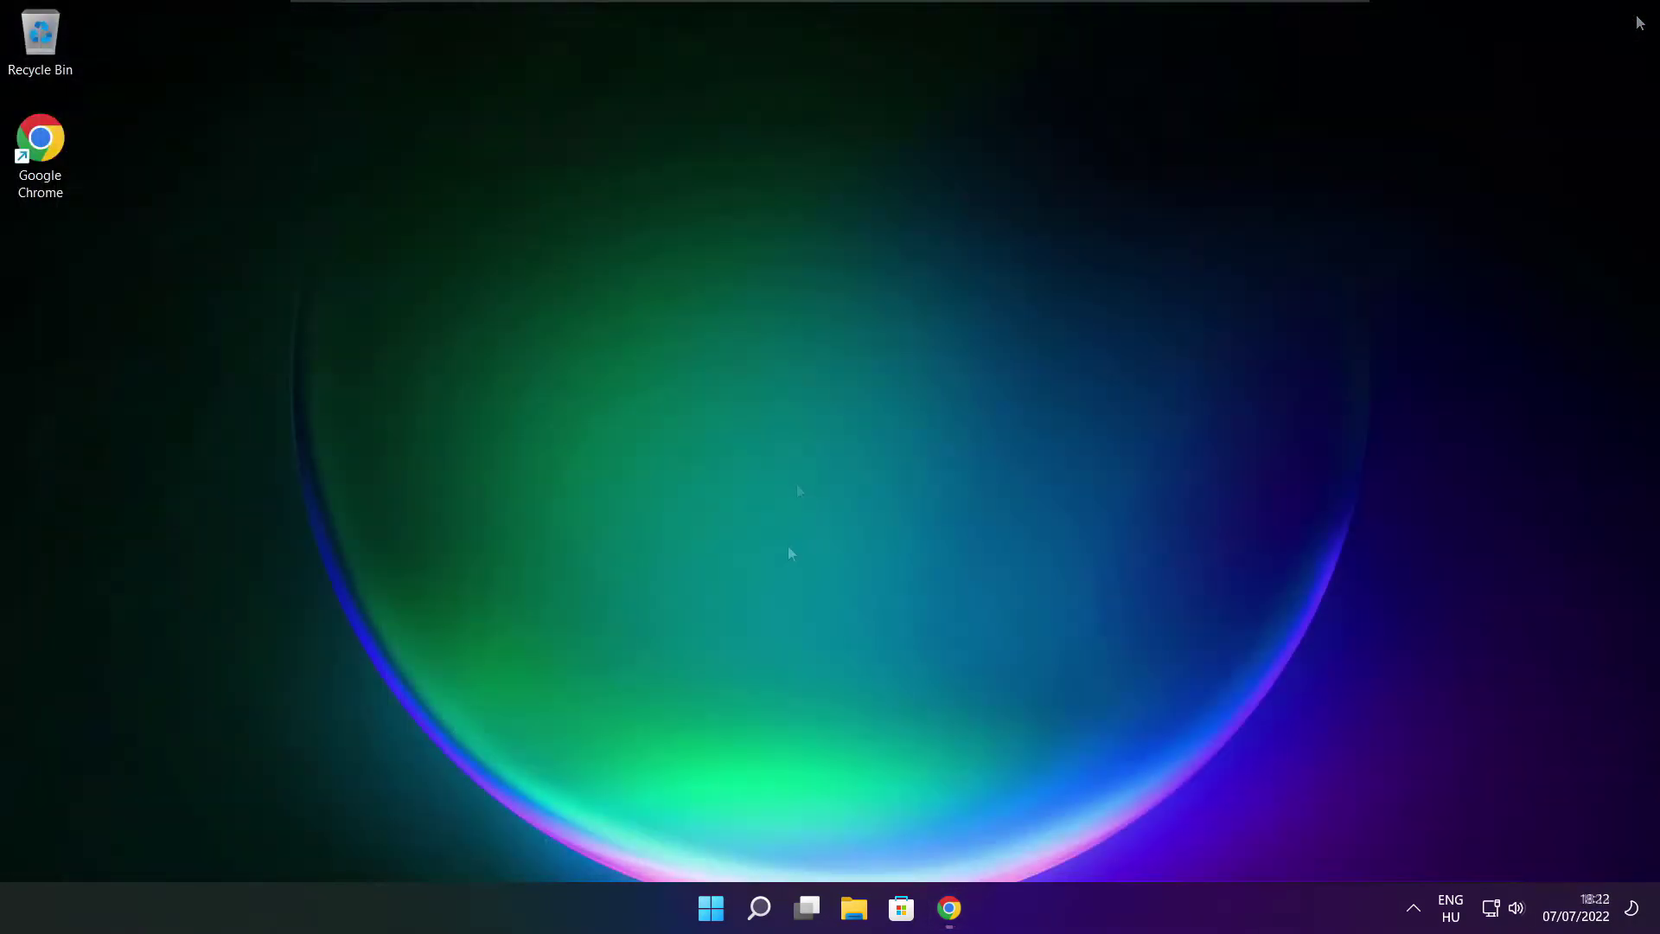
# Step: Switch to Task Manager and show the list of startup apps
pyautogui.rightClick(714, 912)
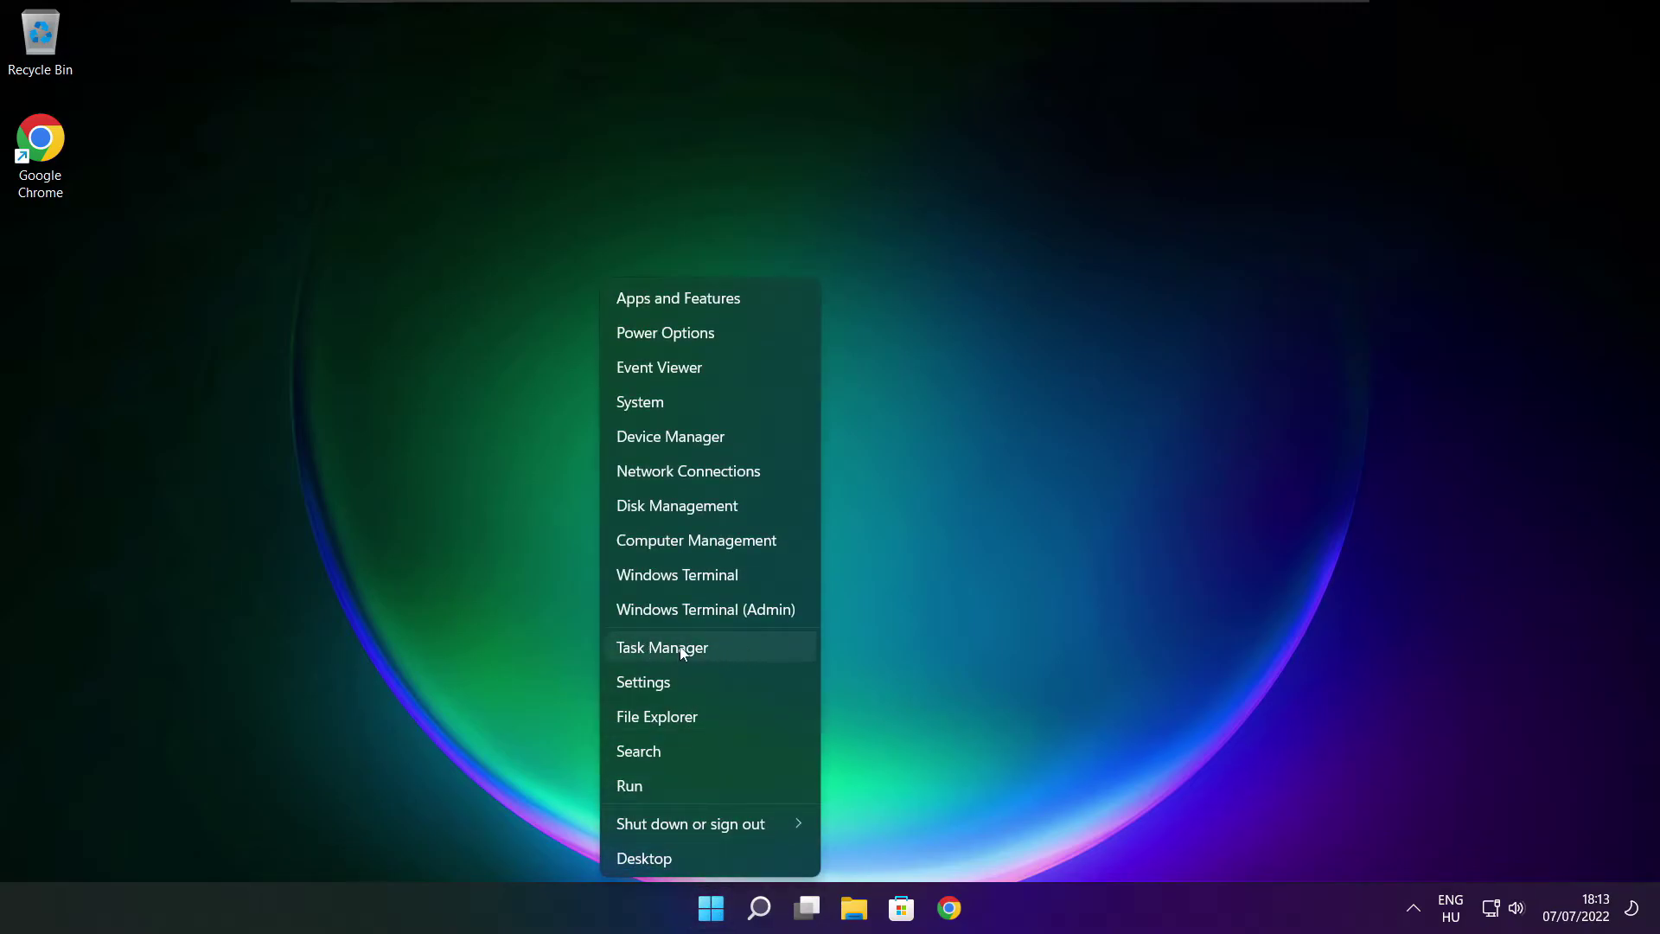
pyautogui.click(714, 649)
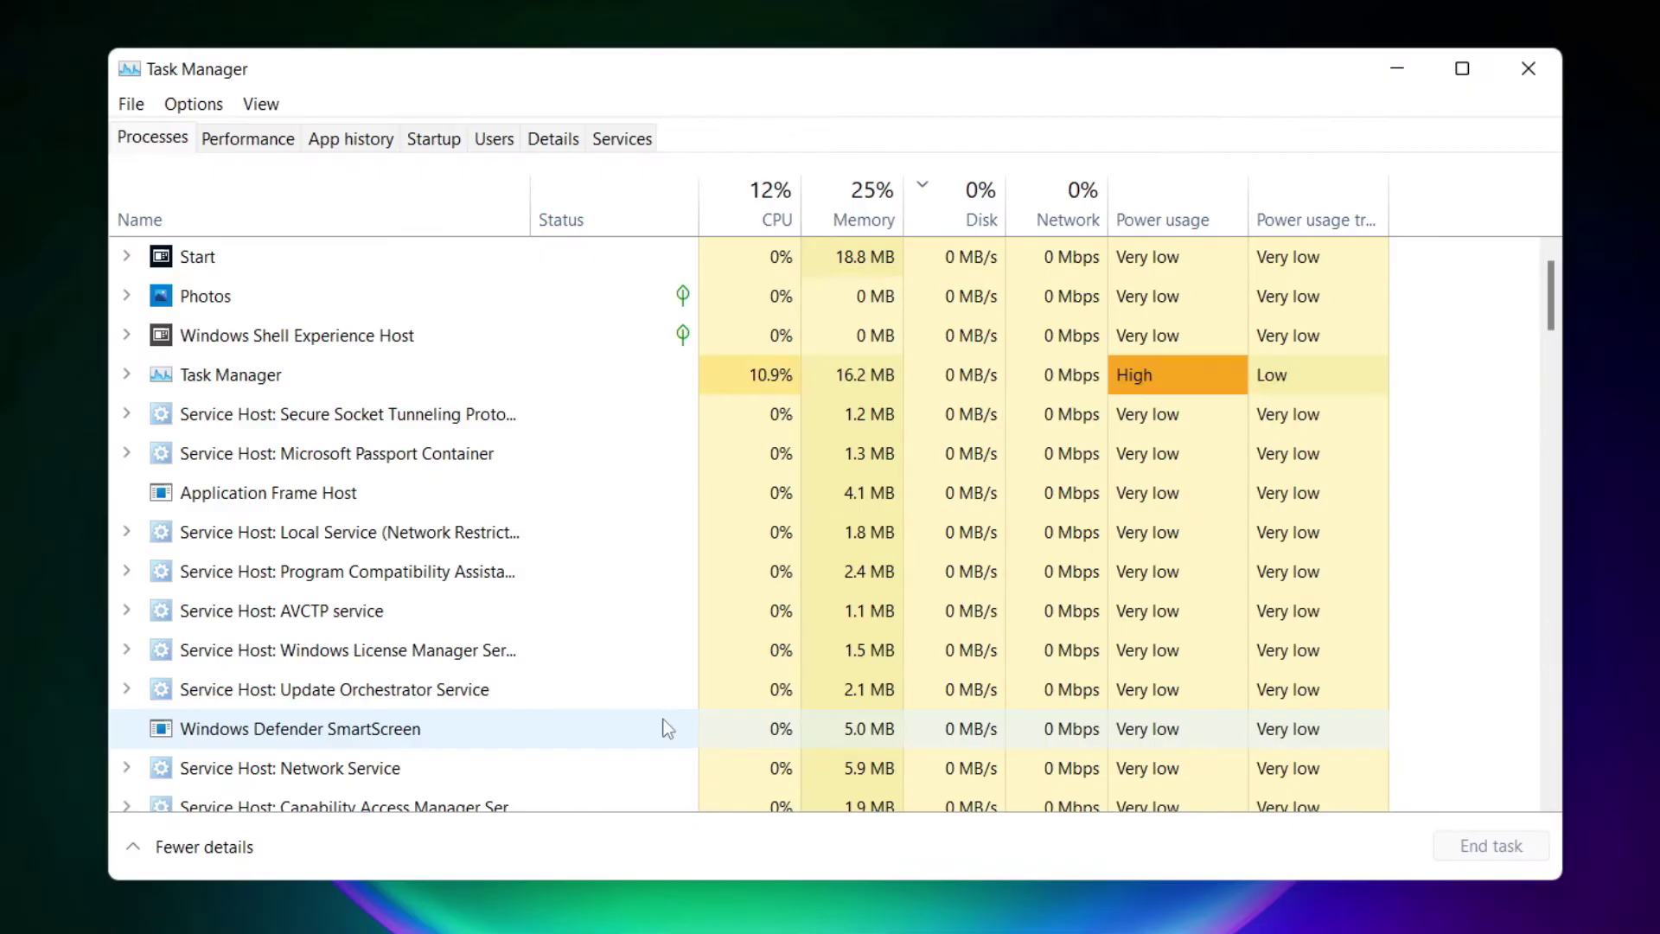
pyautogui.click(434, 140)
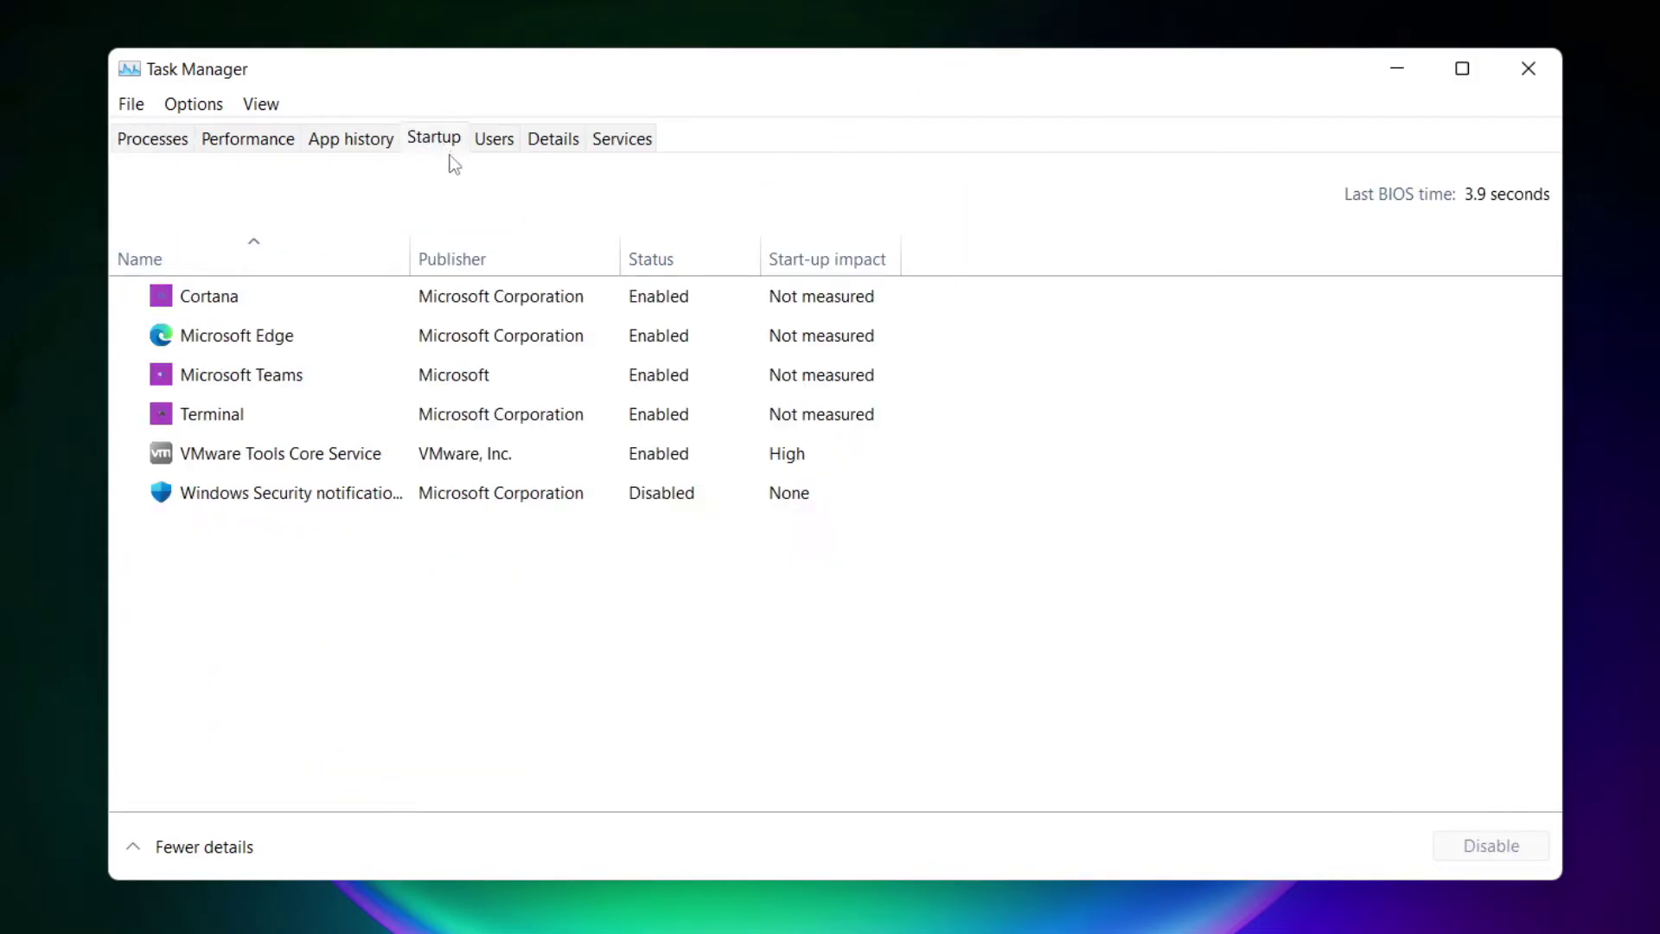
# Step: Disable Cortana, Microsoft Edge, Microsoft Teams and Terminal at startup, and close Task Manager
pyautogui.click(444, 309)
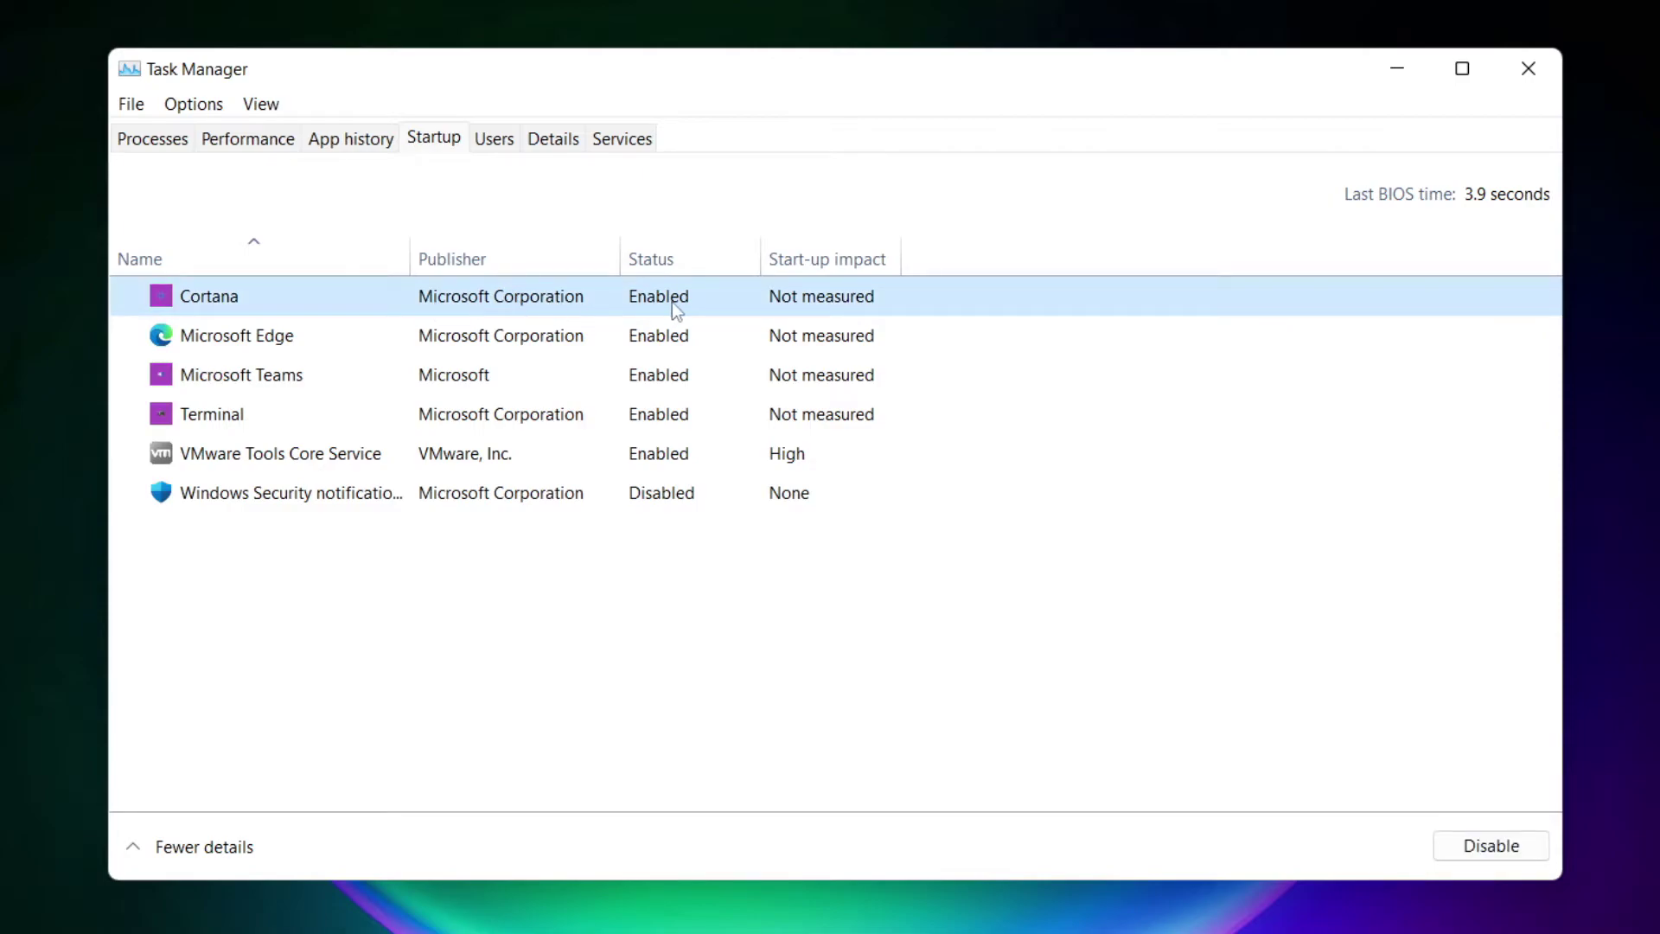
pyautogui.click(1490, 851)
pyautogui.click(403, 340)
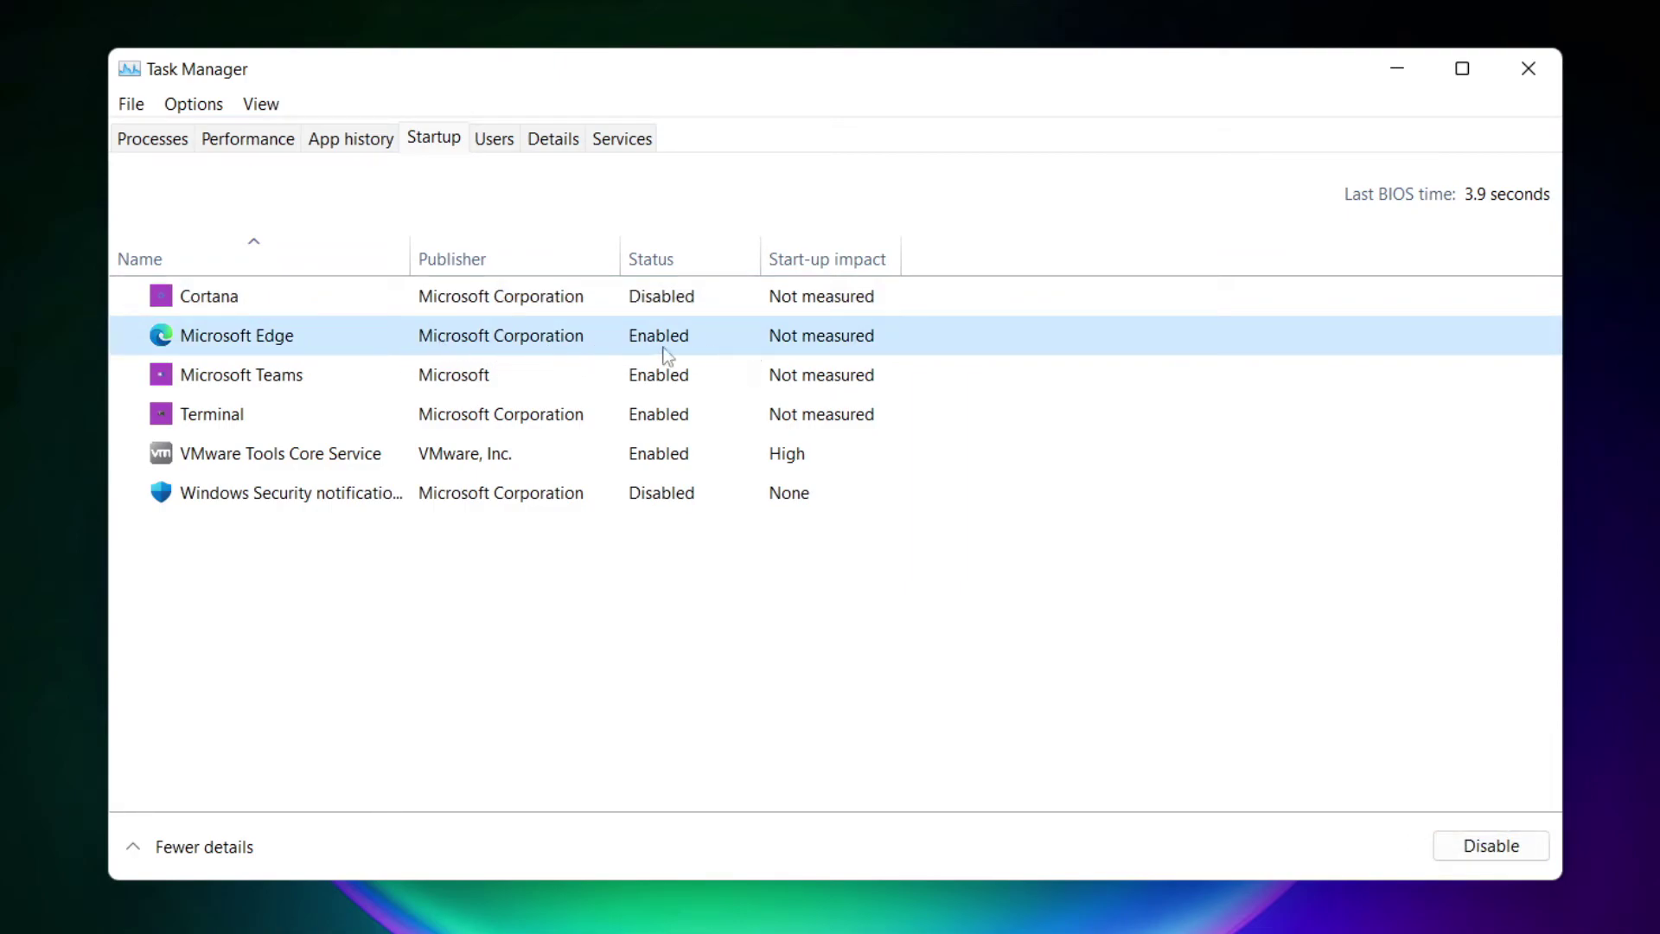
pyautogui.click(1498, 854)
pyautogui.click(689, 383)
pyautogui.click(1517, 851)
pyautogui.click(556, 423)
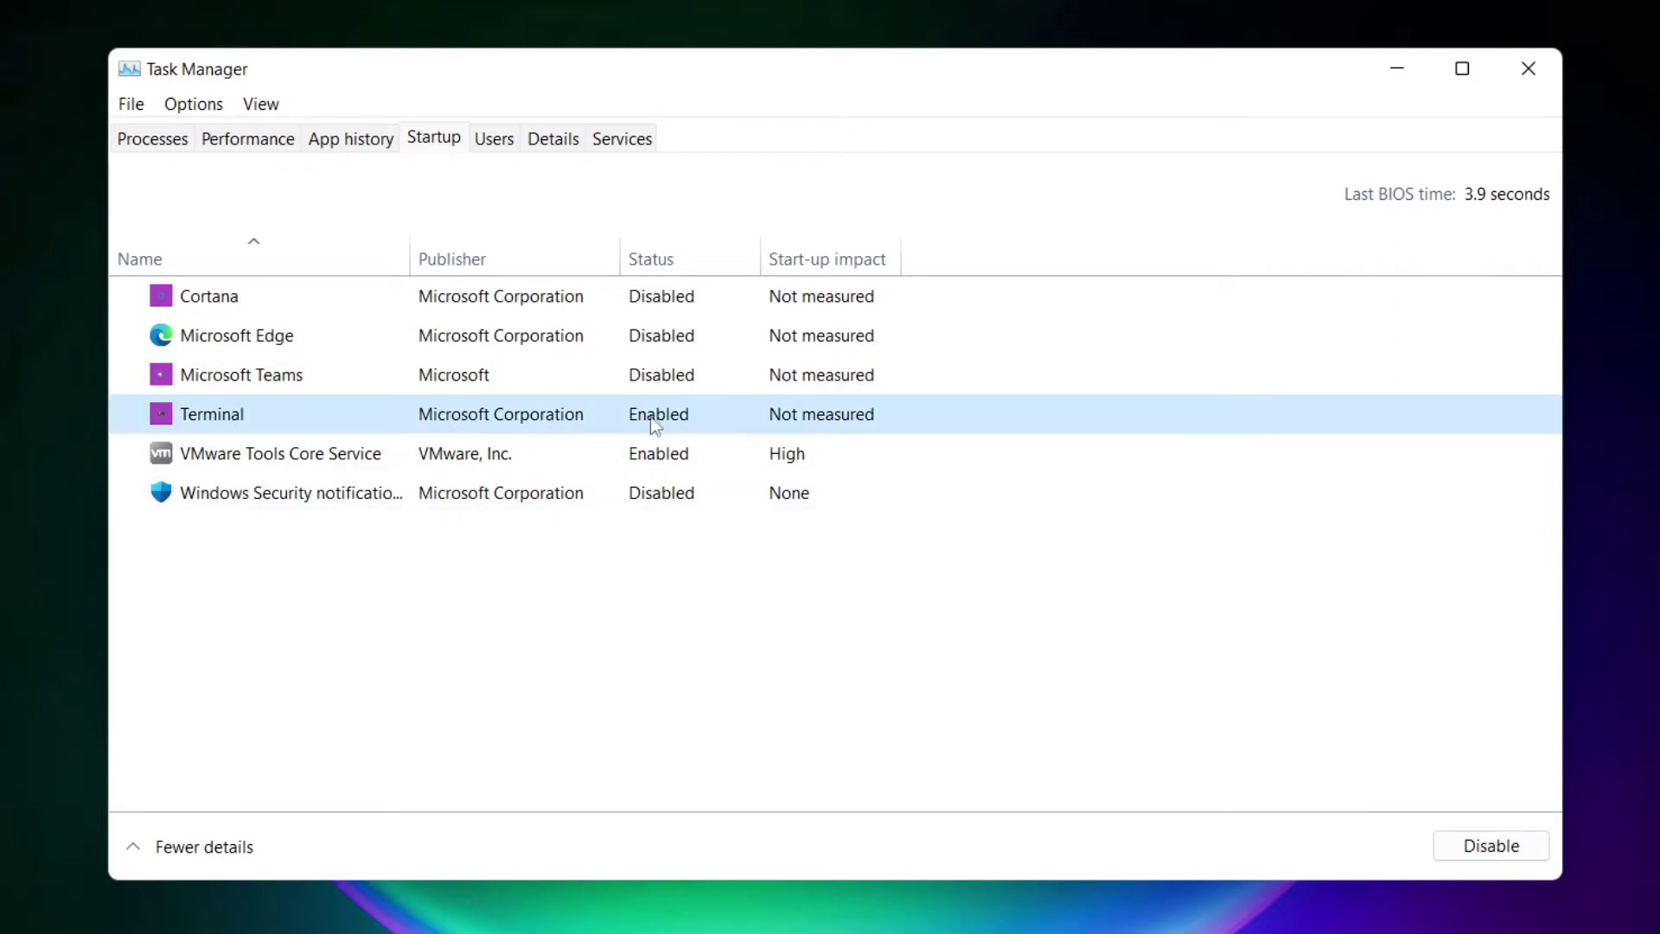
pyautogui.click(1516, 854)
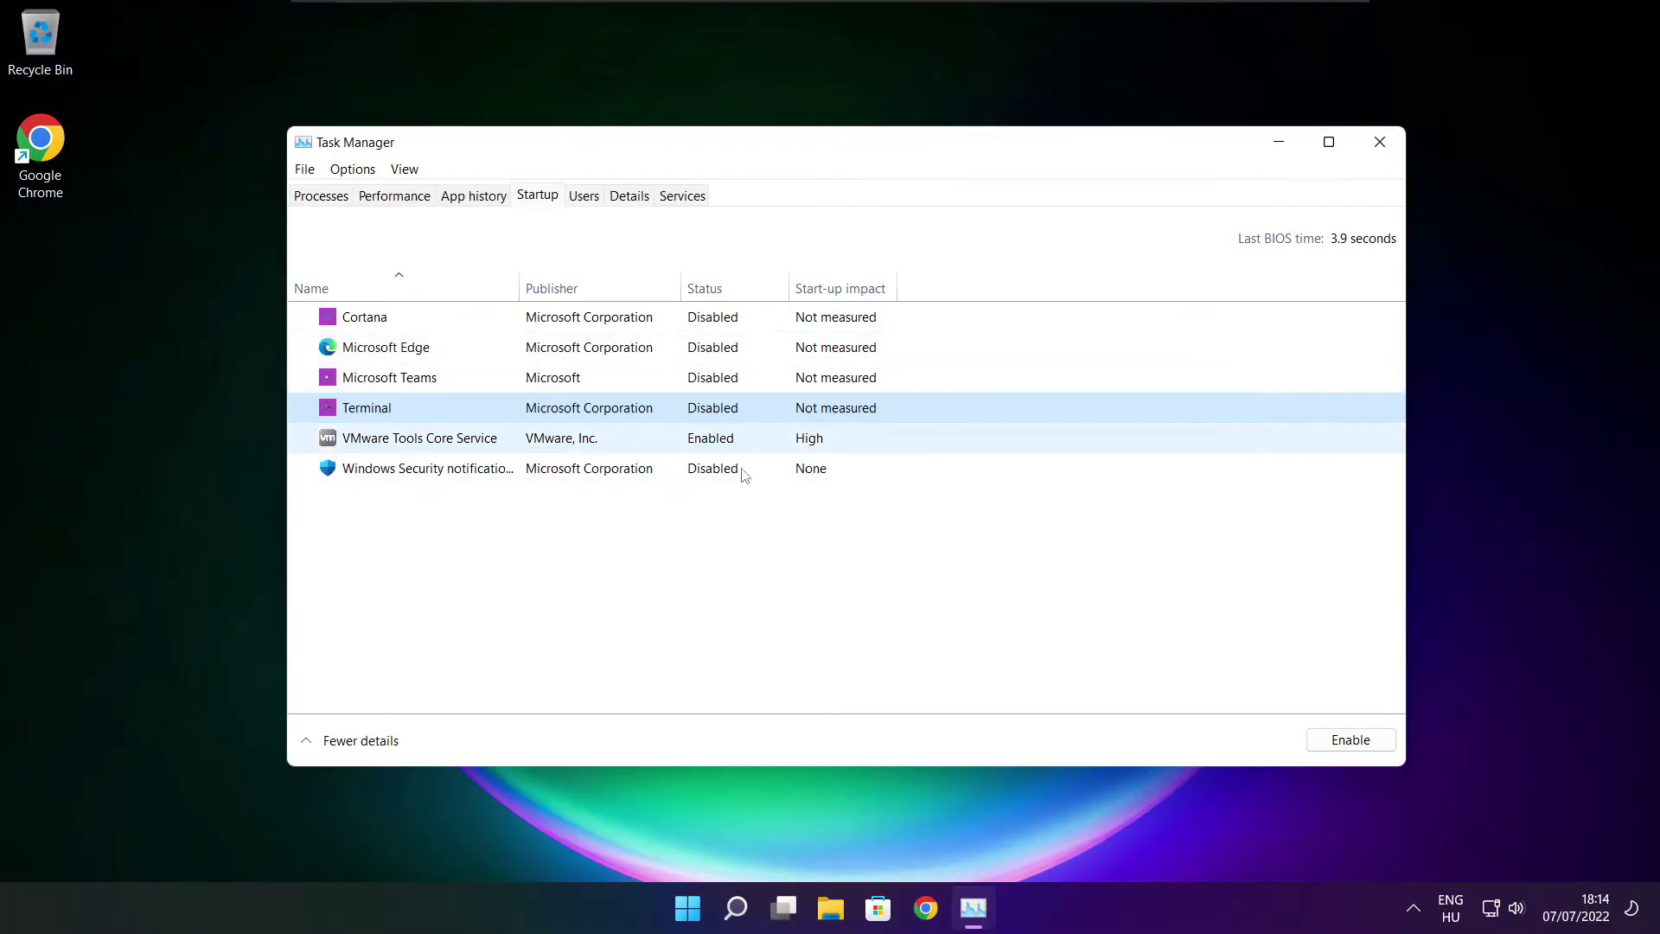
pyautogui.click(1379, 144)
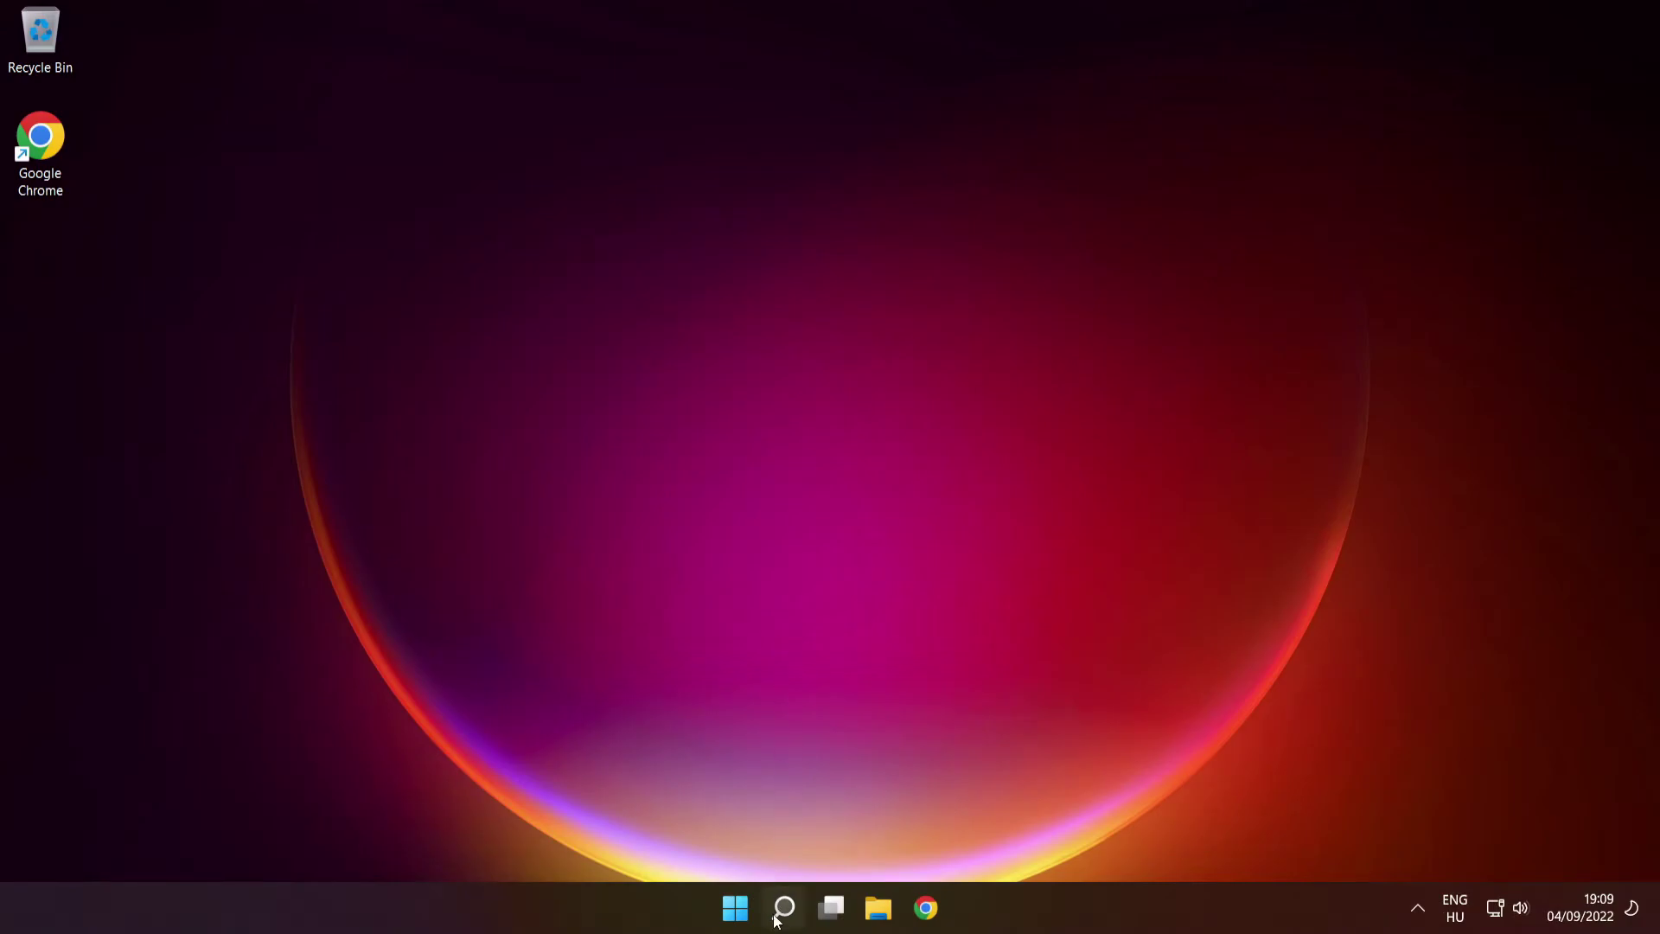
# Step: Search Windows for cmd, run Command Prompt as administrator and move its window to the middle of the desktop
pyautogui.moveTo(780, 906)
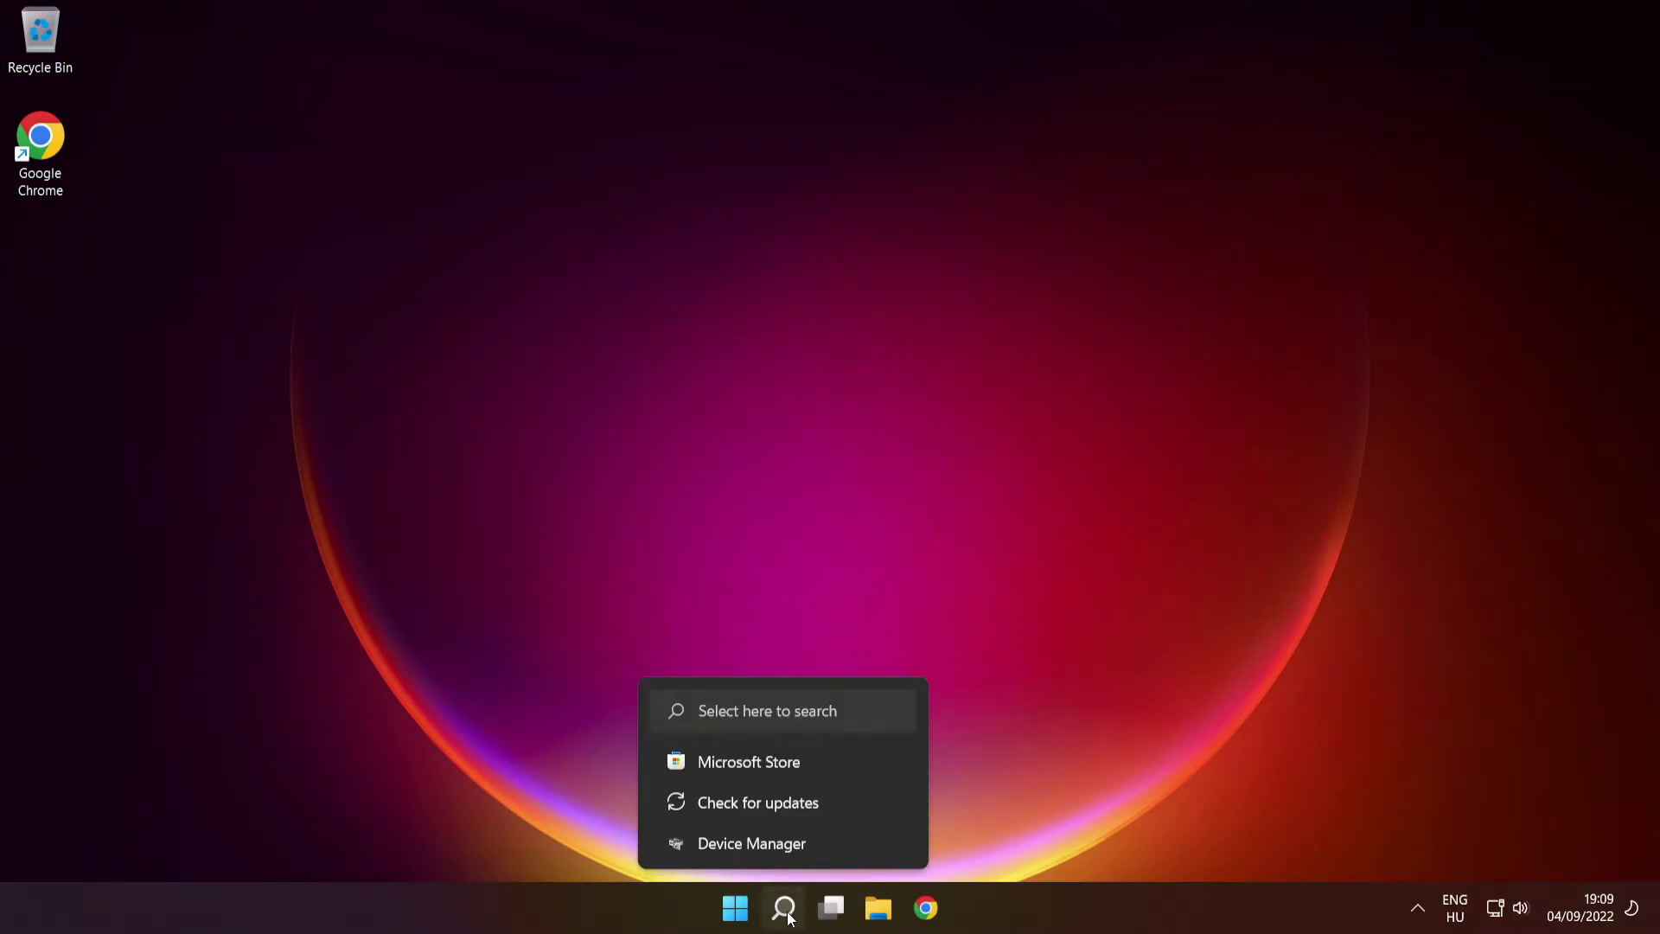
pyautogui.click(785, 907)
pyautogui.write('cmd')
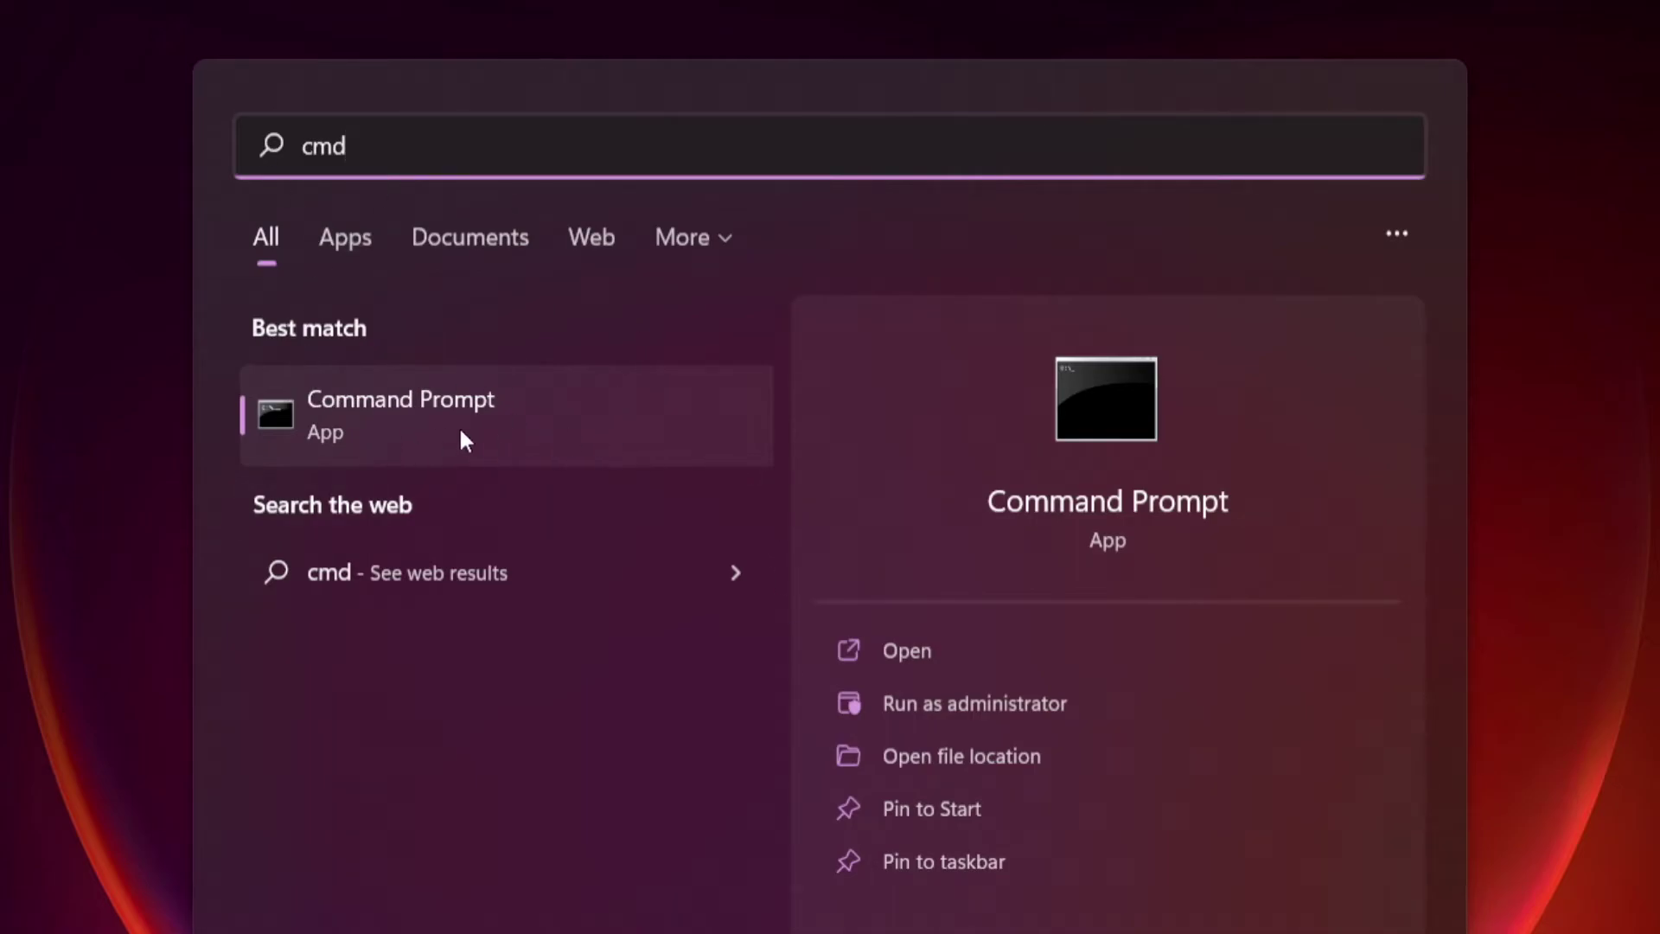
pyautogui.rightClick(609, 404)
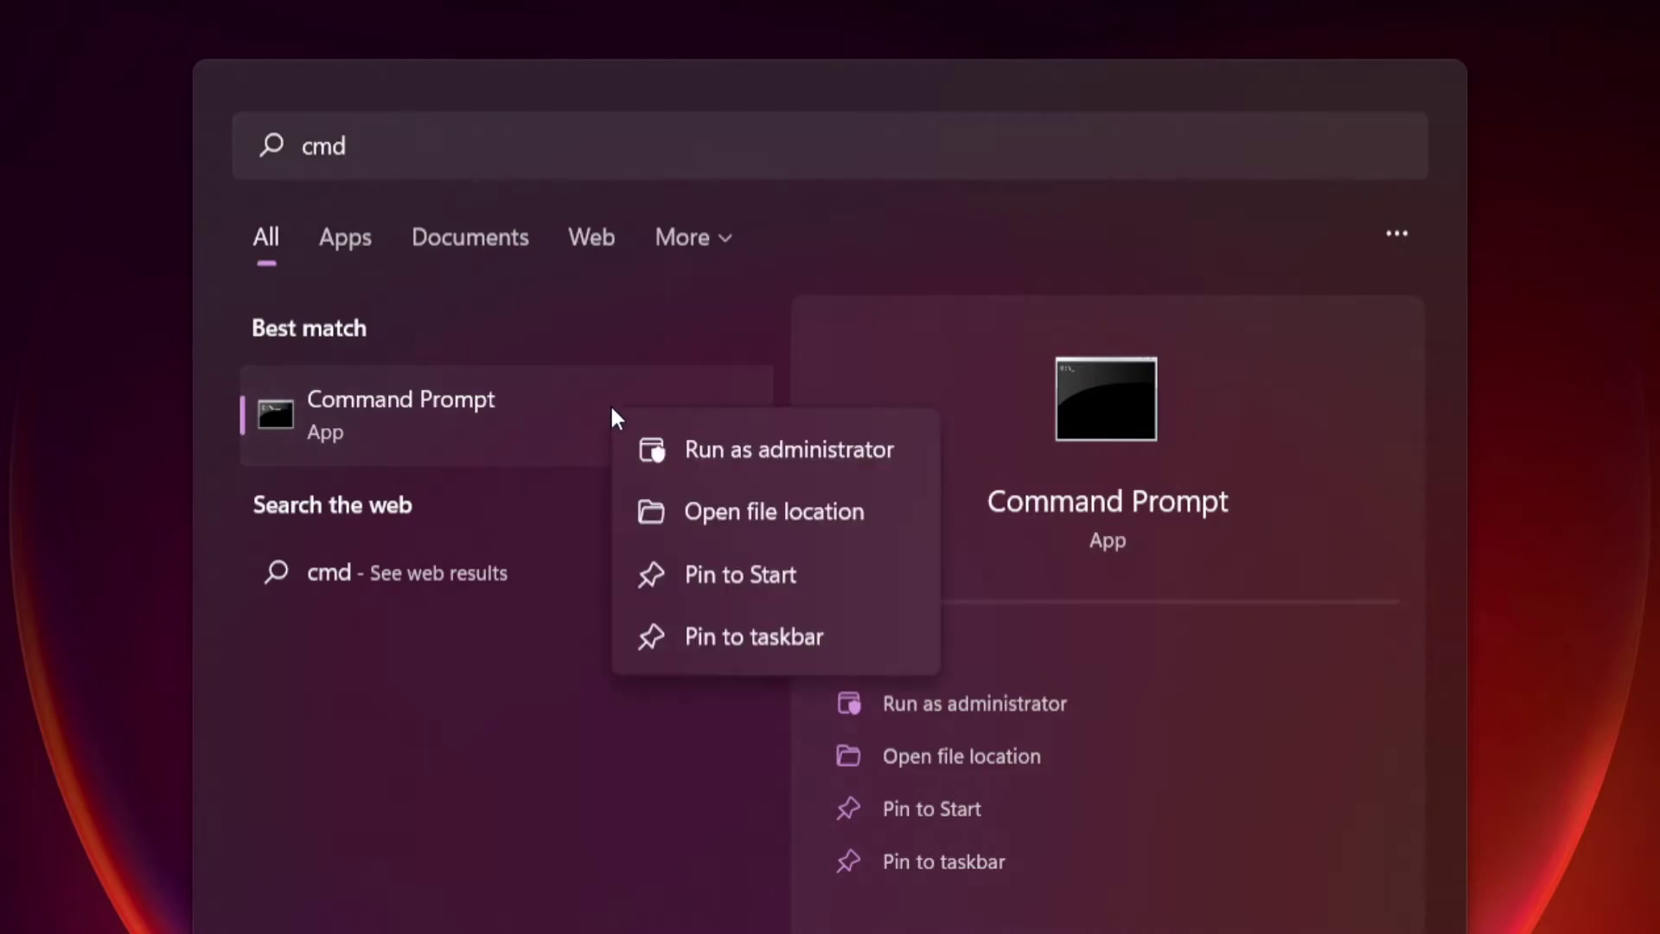
pyautogui.click(788, 448)
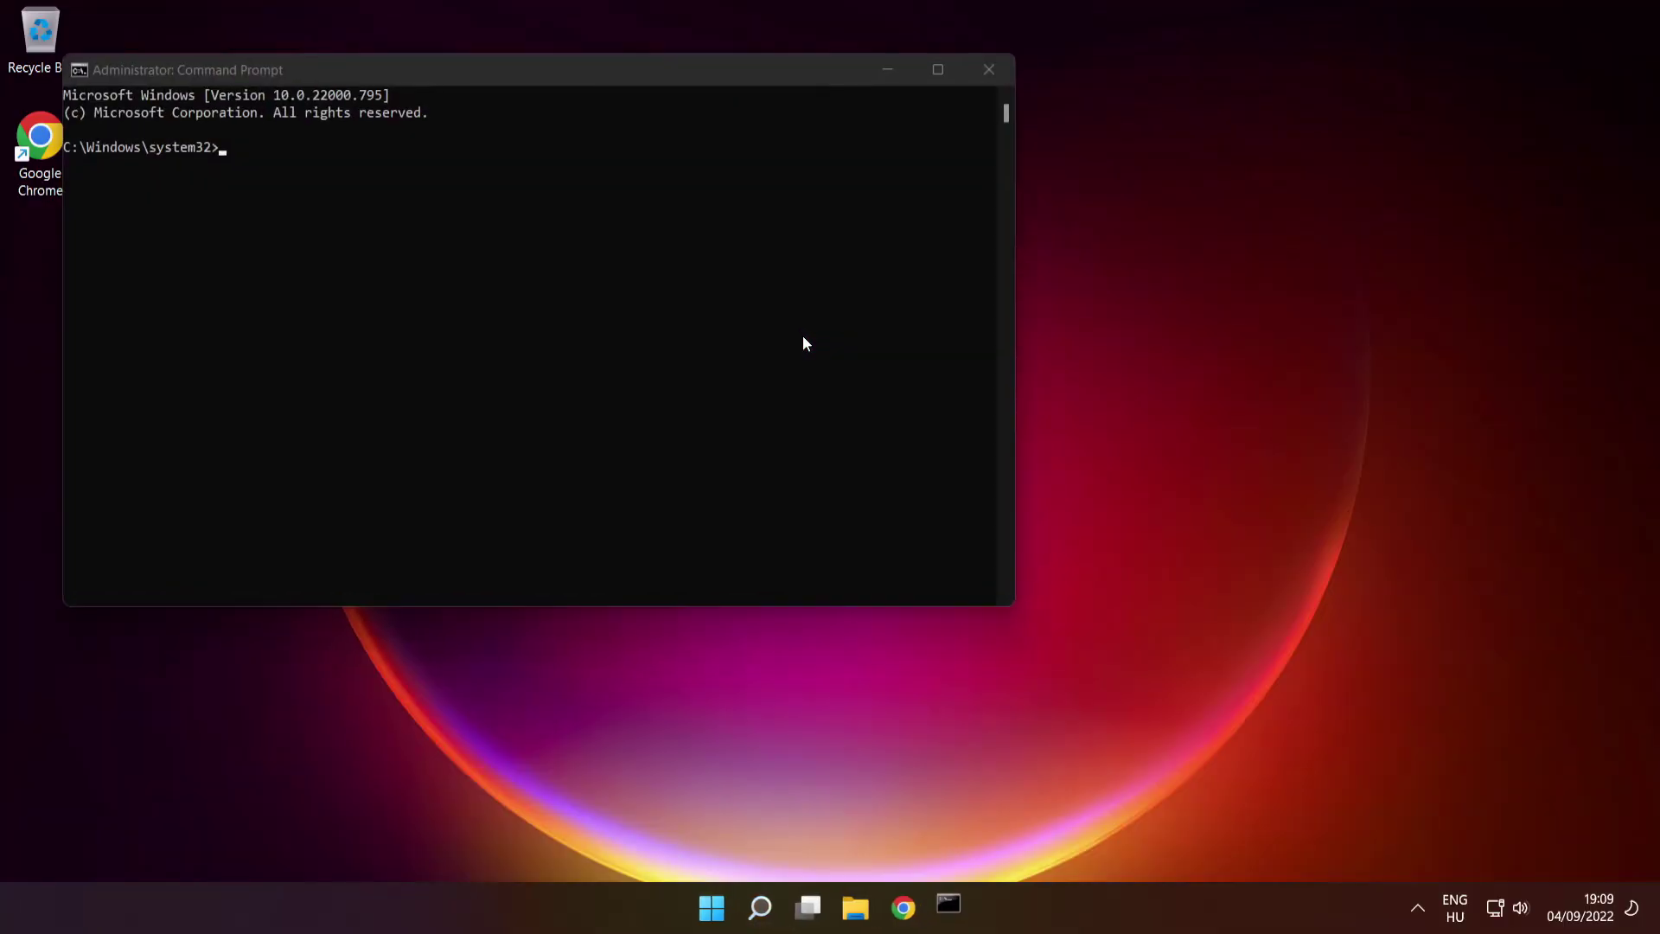
pyautogui.moveTo(668, 71); pyautogui.dragTo(957, 213)
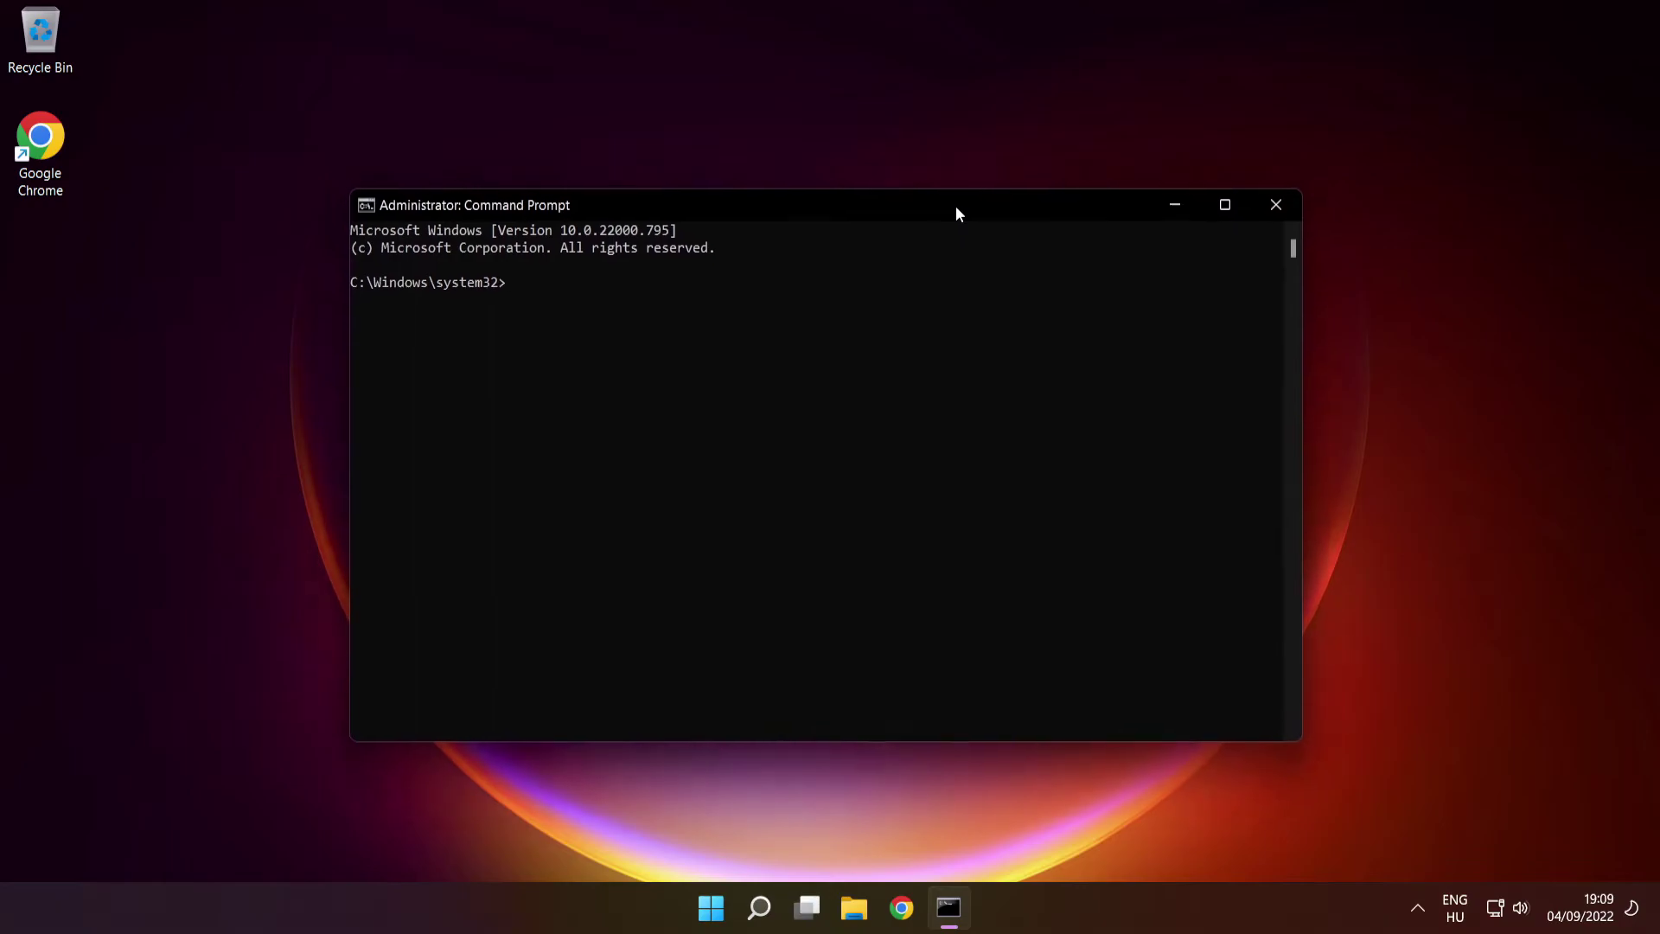
# Step: Scan and repair the Windows system files with sfc /scannow, and close Command Prompt once the scan is complete
pyautogui.write('sfc /scannow')
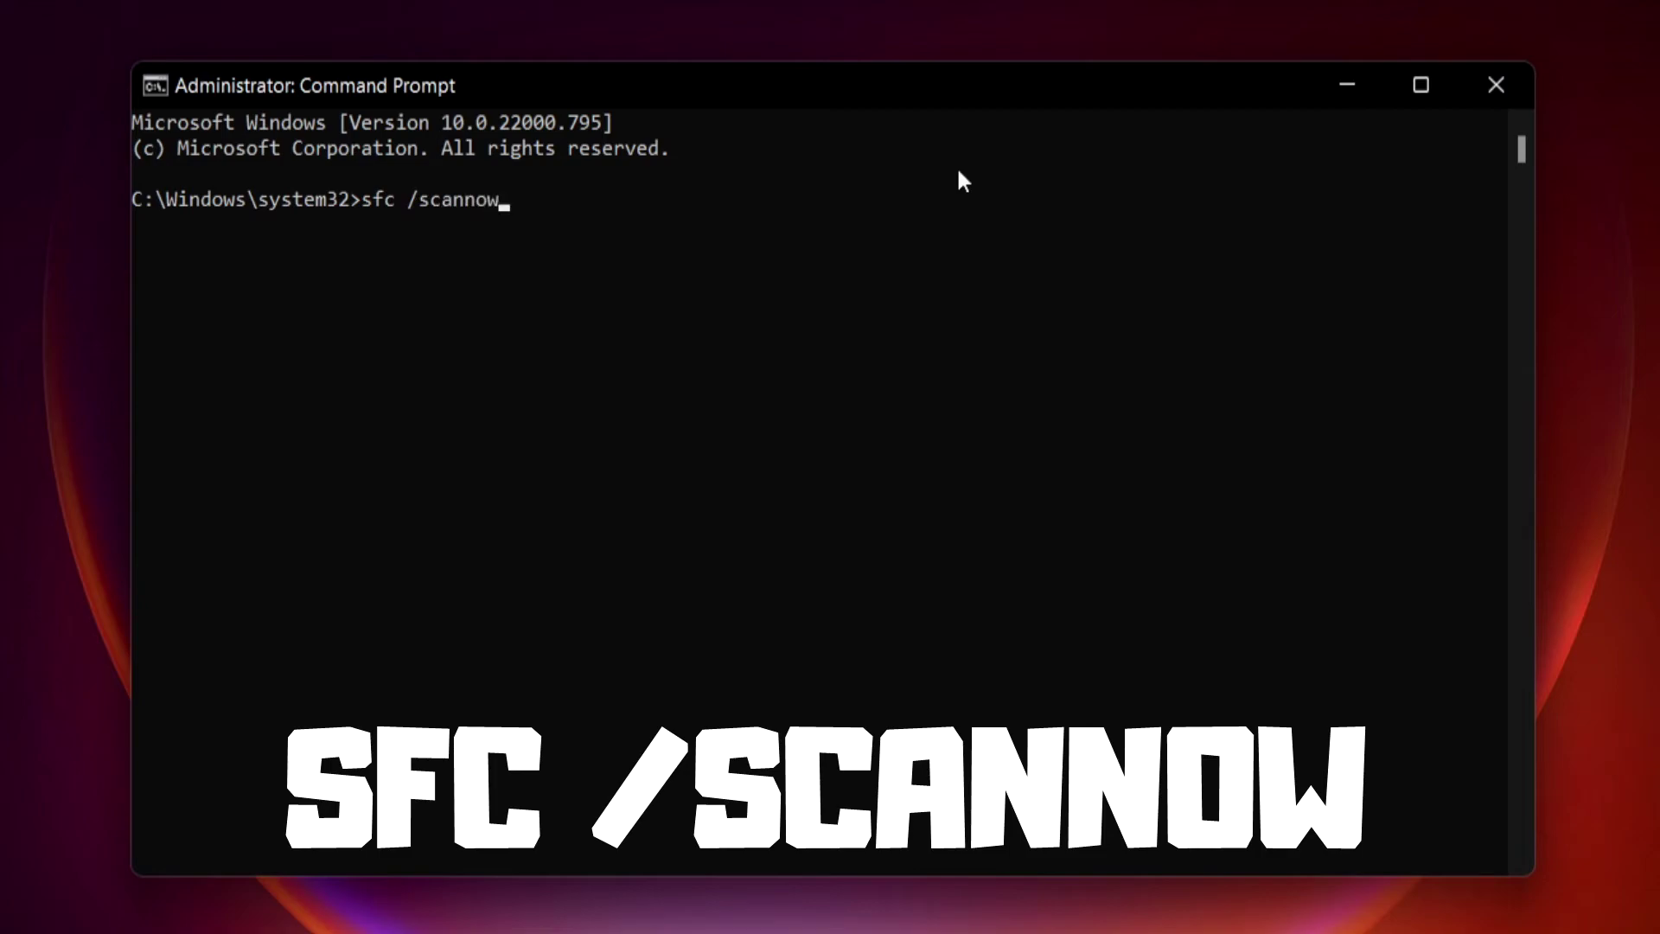
pyautogui.press('Return')
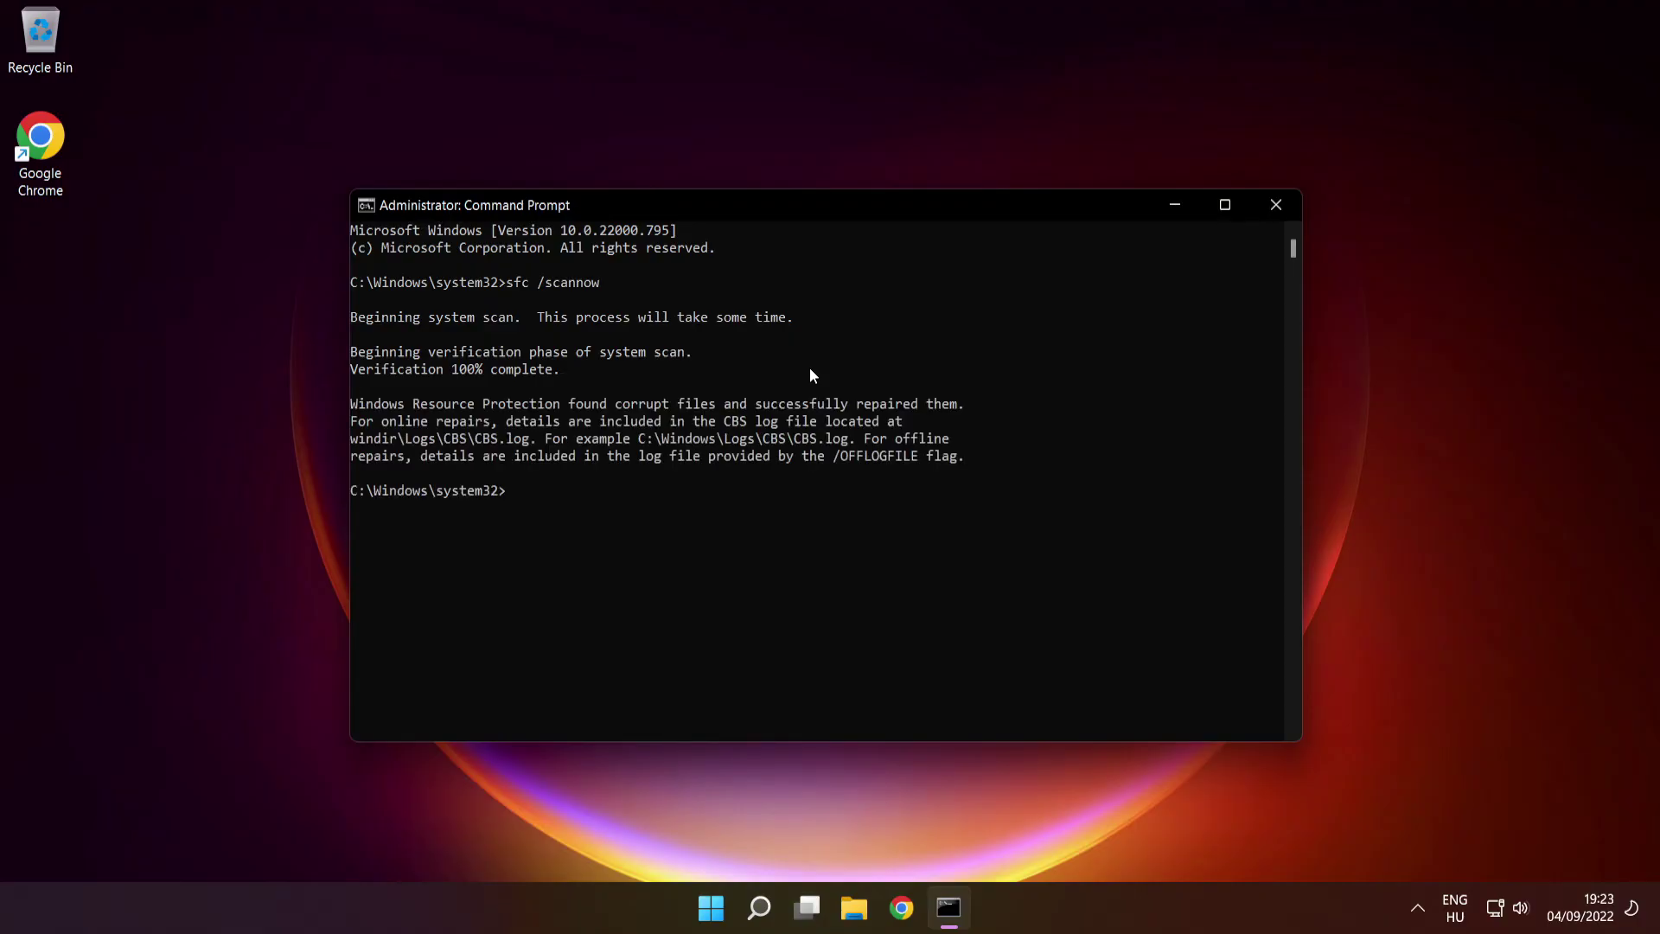
pyautogui.click(1276, 207)
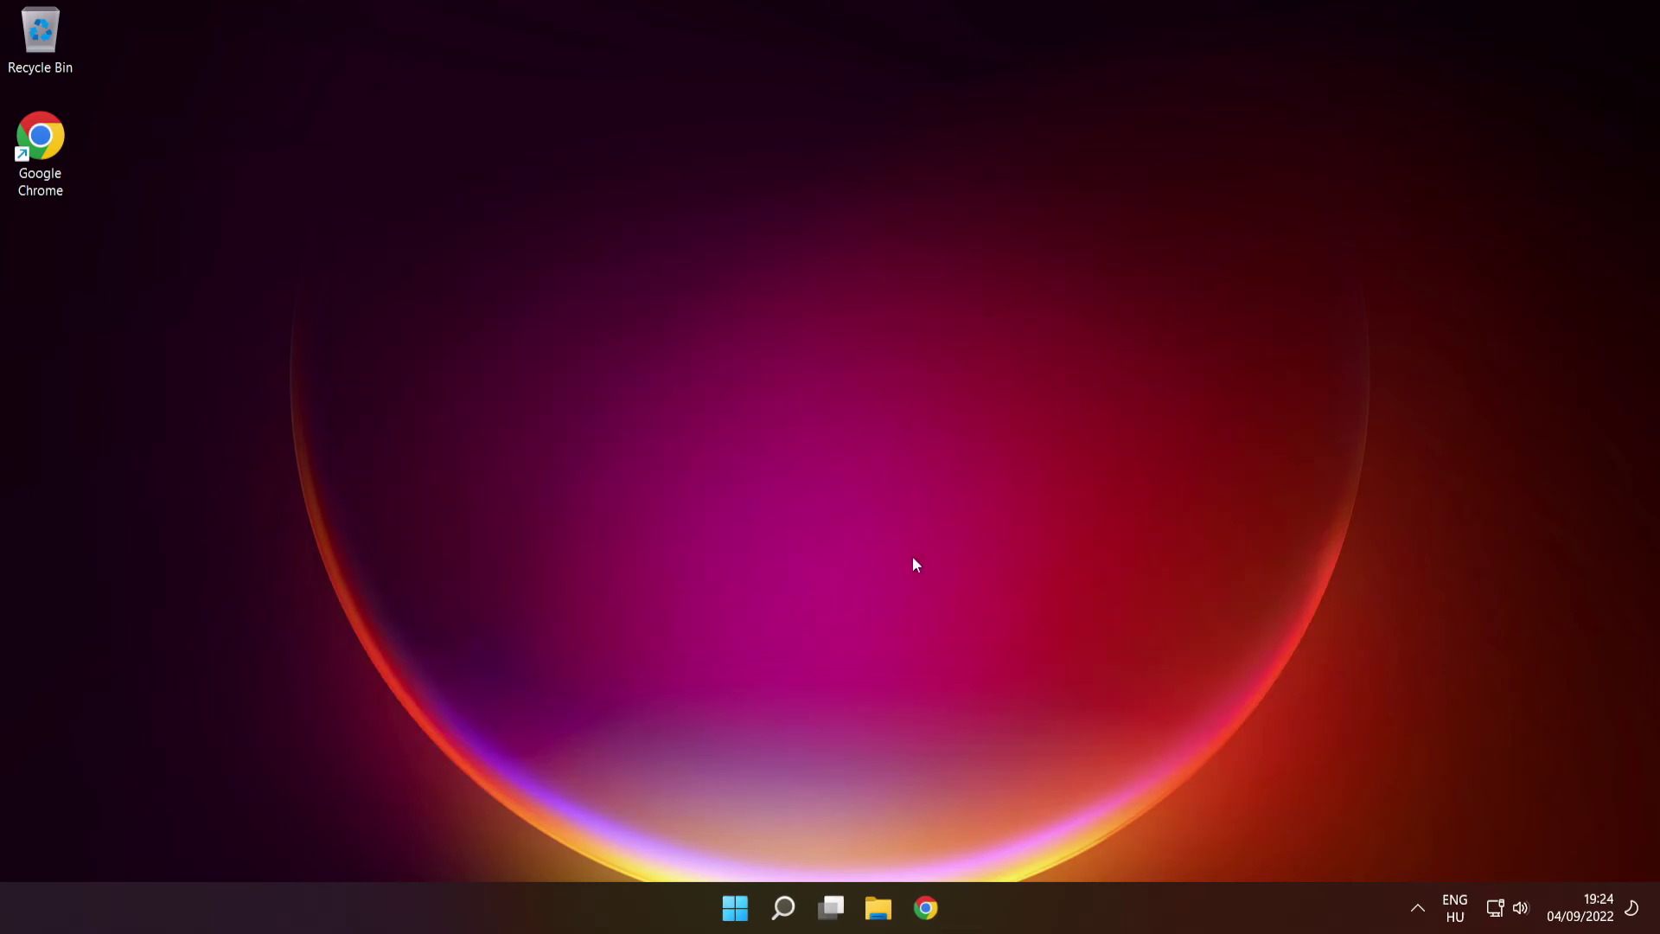
# Step: Restart the computer
pyautogui.click(732, 894)
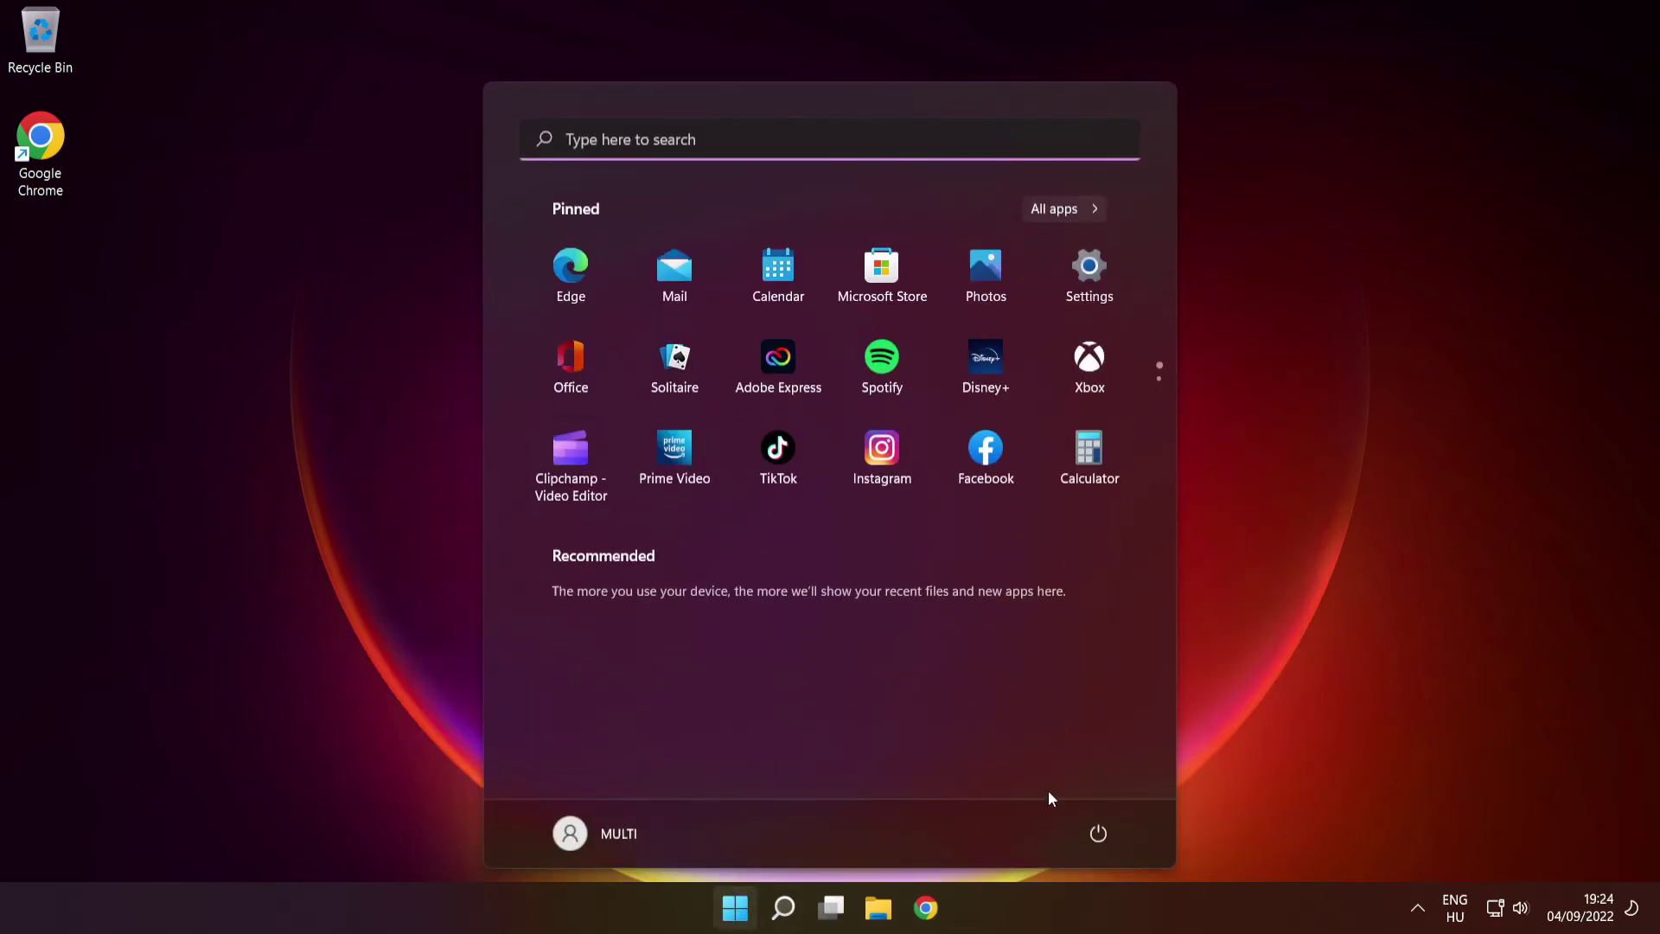
pyautogui.click(1099, 832)
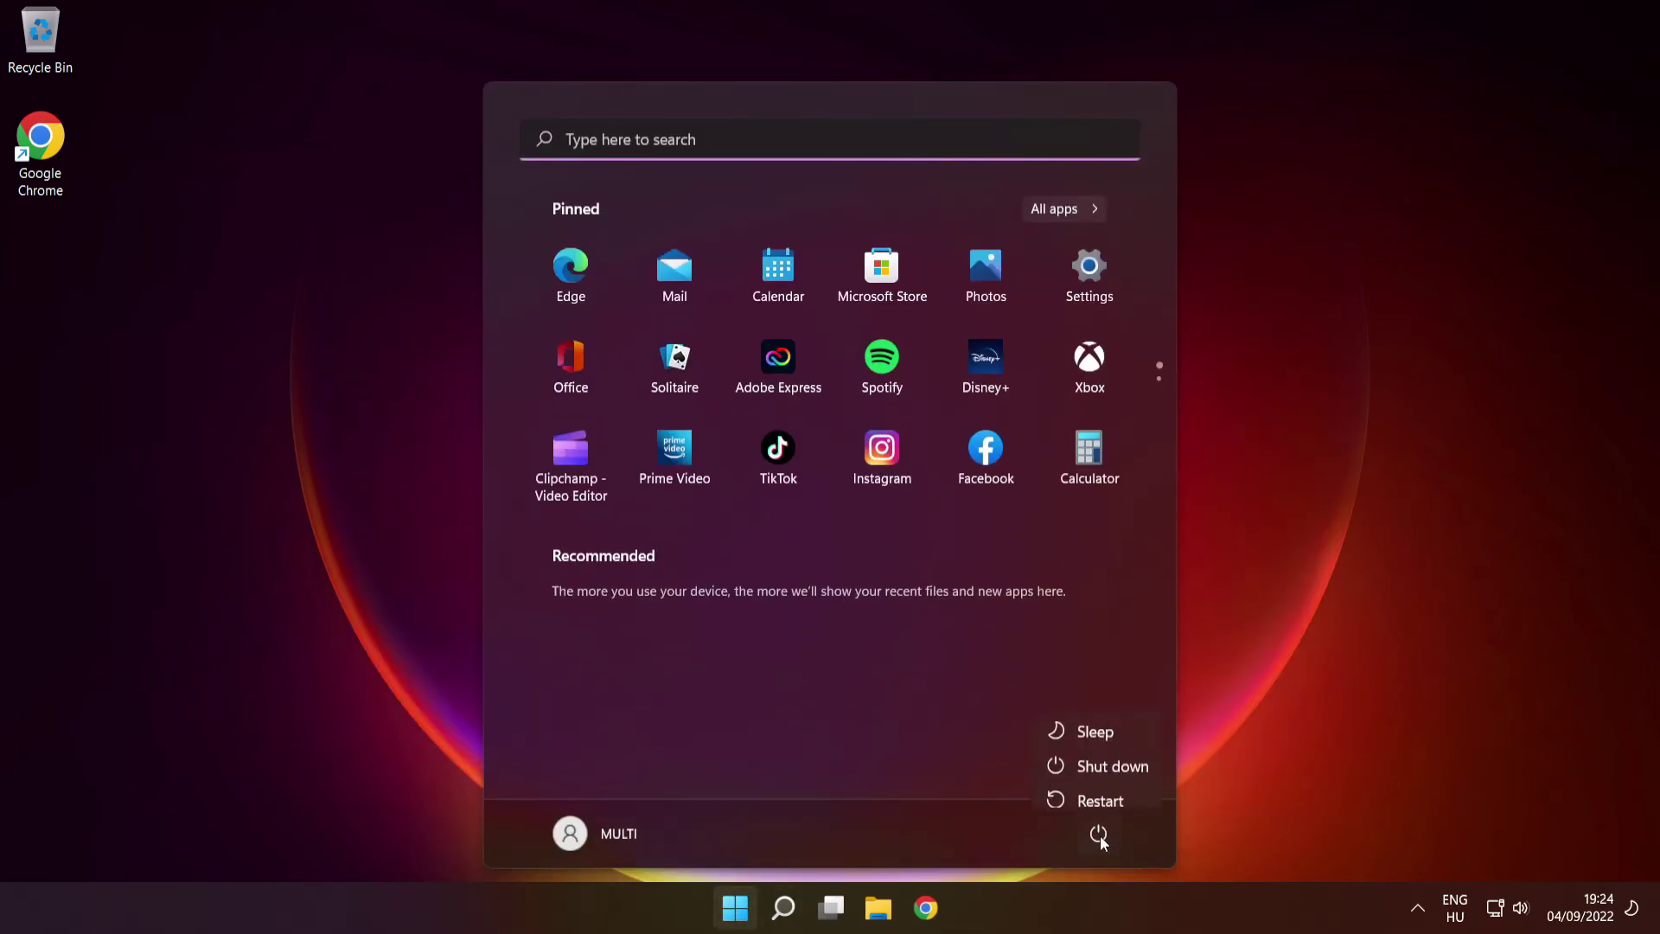
pyautogui.click(1100, 788)
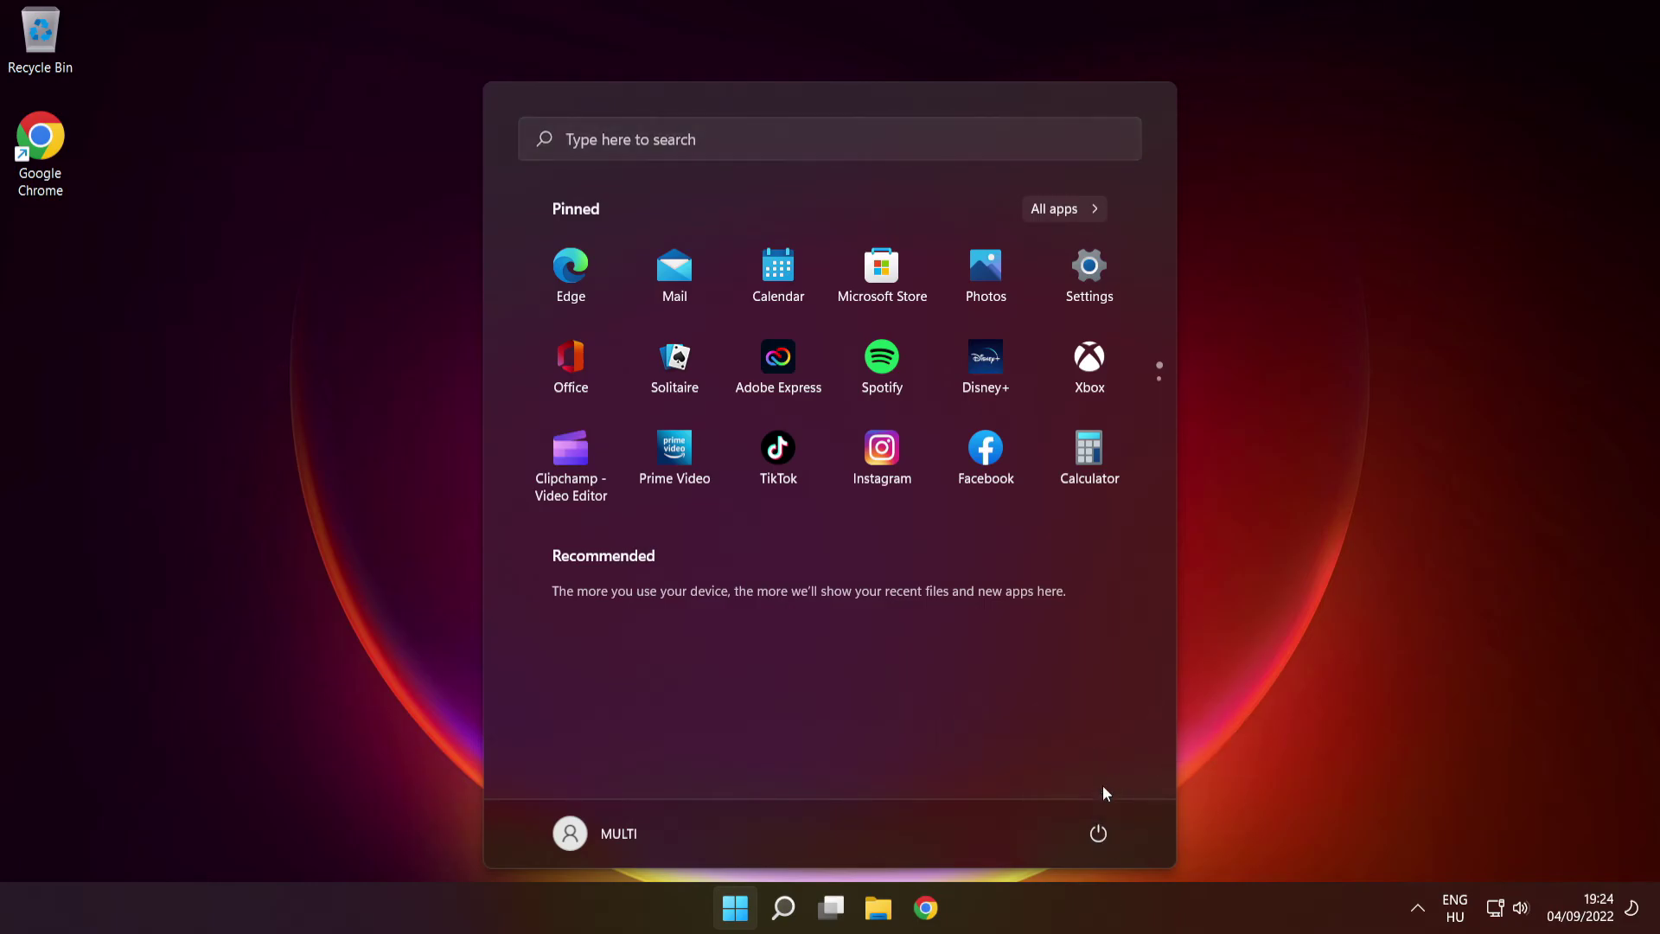